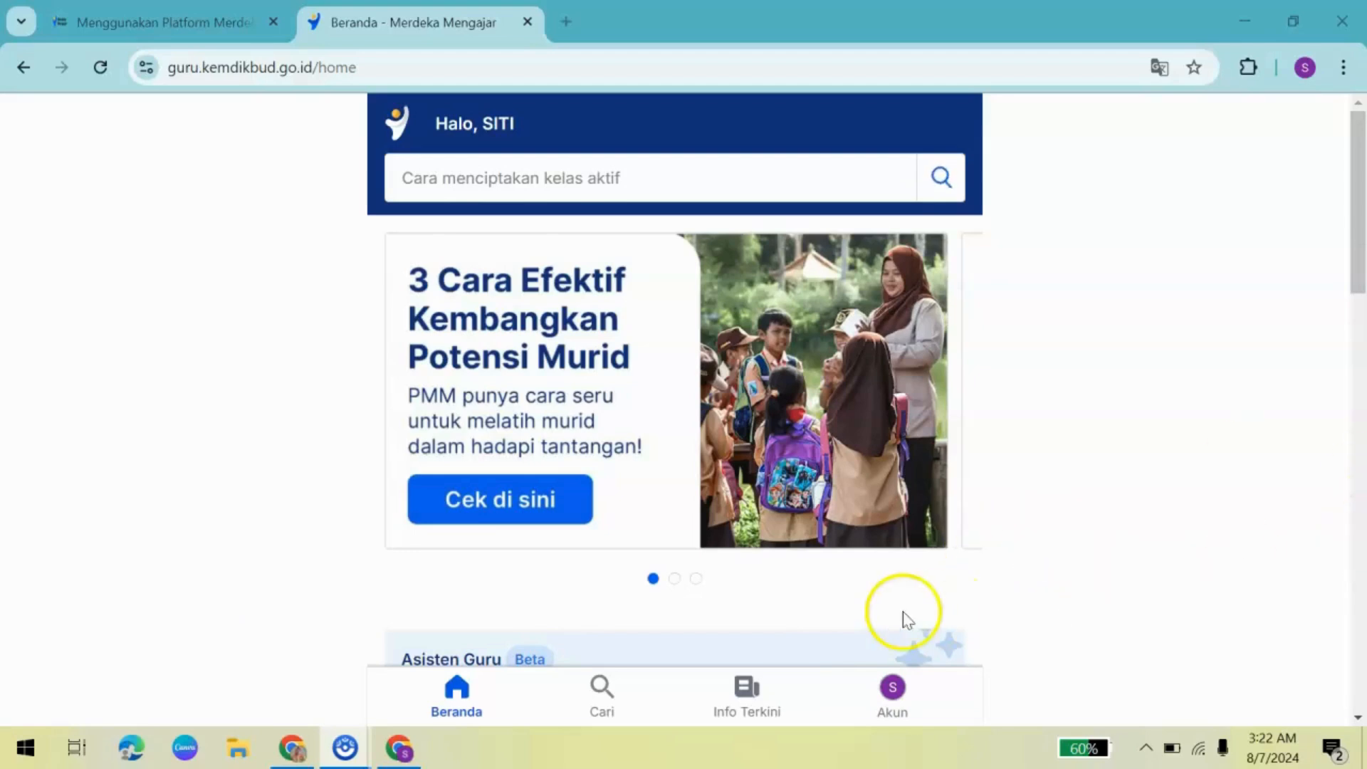
Open the Pengelolaan Kinerja page and review the stages of the performance assessment, Rangkaian tahap Penilaian Kinerja
left_click_drag(1356, 260, 1362, 418)
left_click(600, 504)
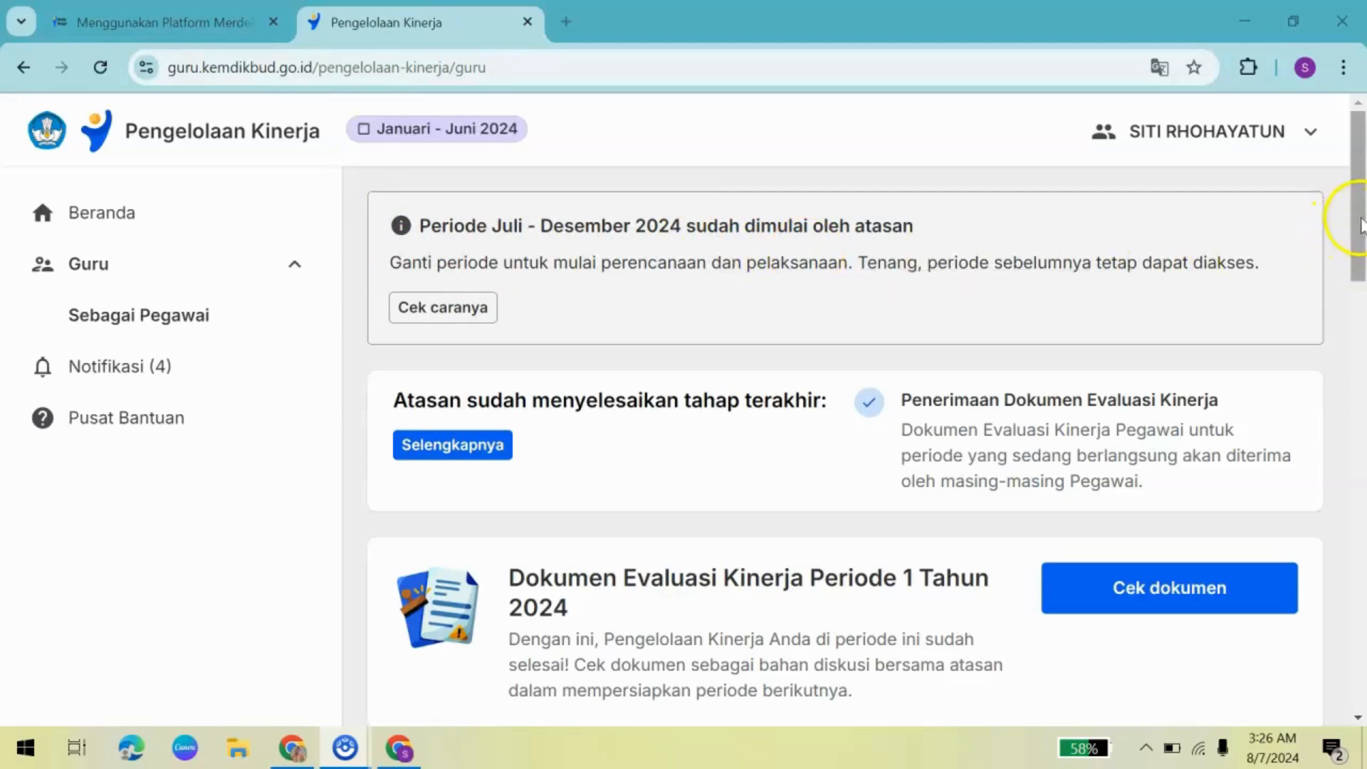
left_click_drag(1360, 214, 1360, 218)
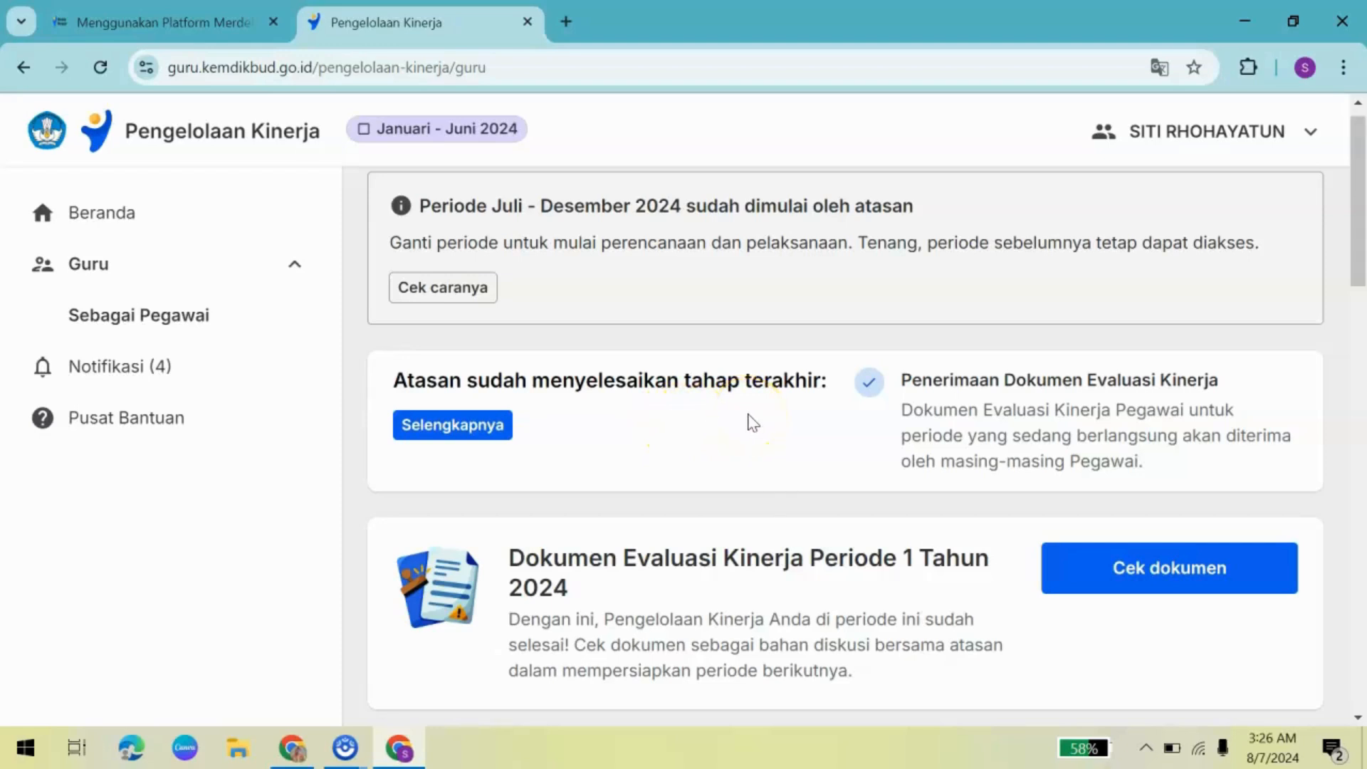
left_click(459, 430)
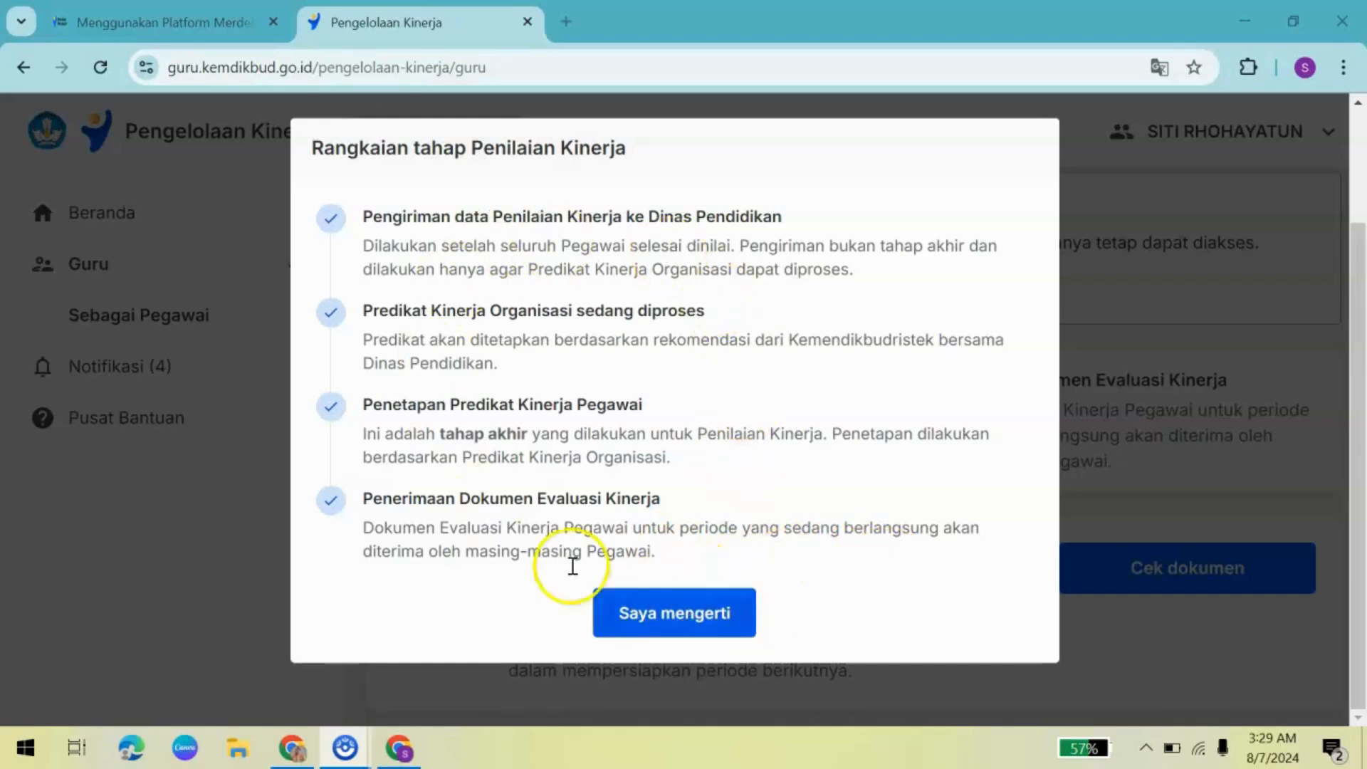
left_click(665, 621)
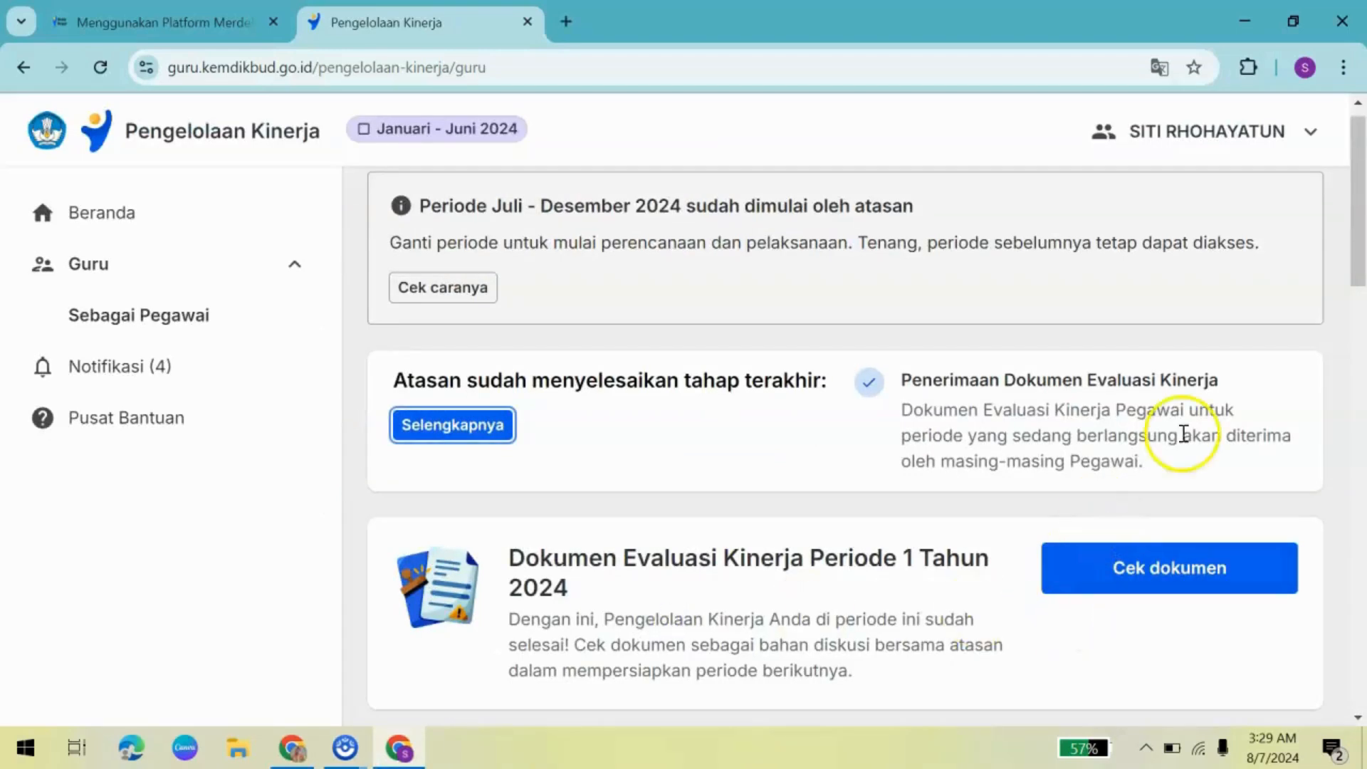
Open the Dokumen Evaluasi Kinerja Periode 1 Tahun 2024 and read it through to the closing notes
left_click_drag(1357, 263, 1361, 292)
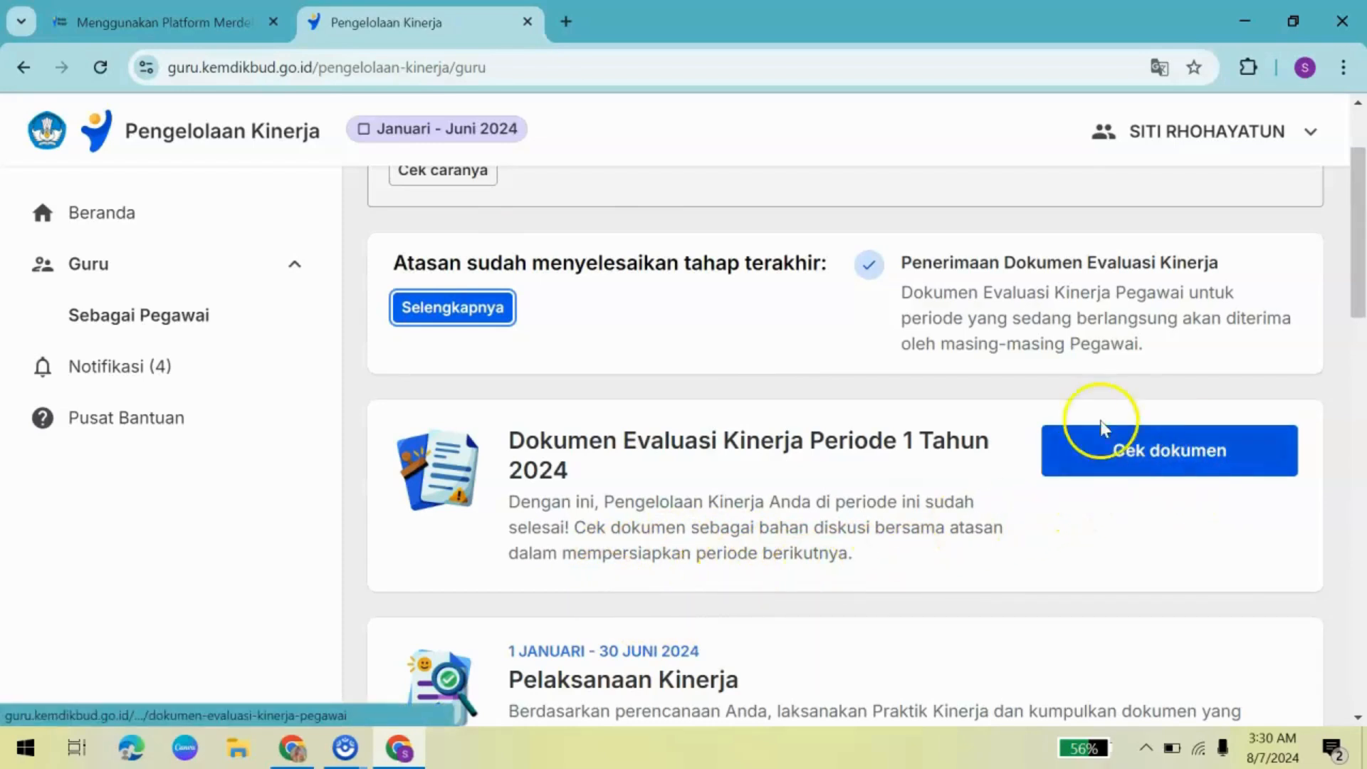
left_click(1106, 470)
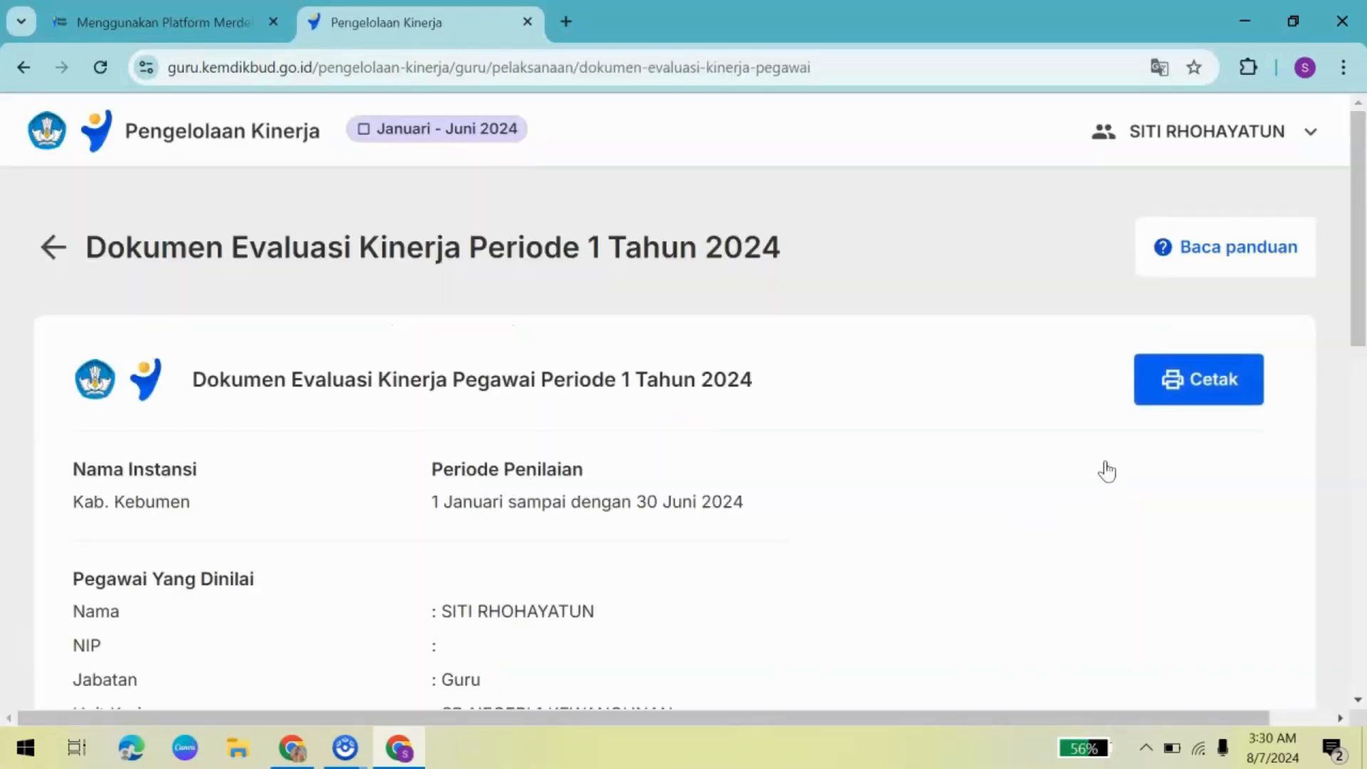
left_click_drag(1362, 310, 1361, 615)
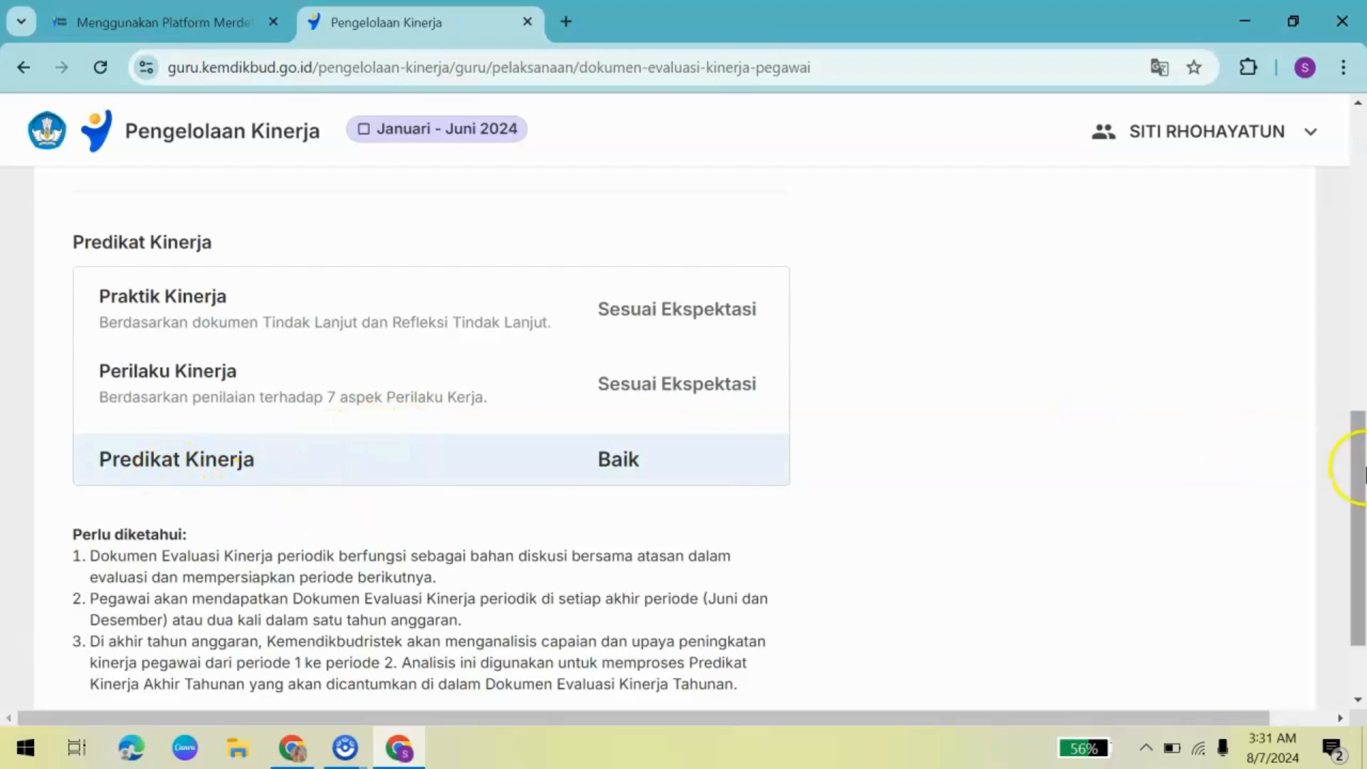
left_click_drag(1364, 468, 1362, 525)
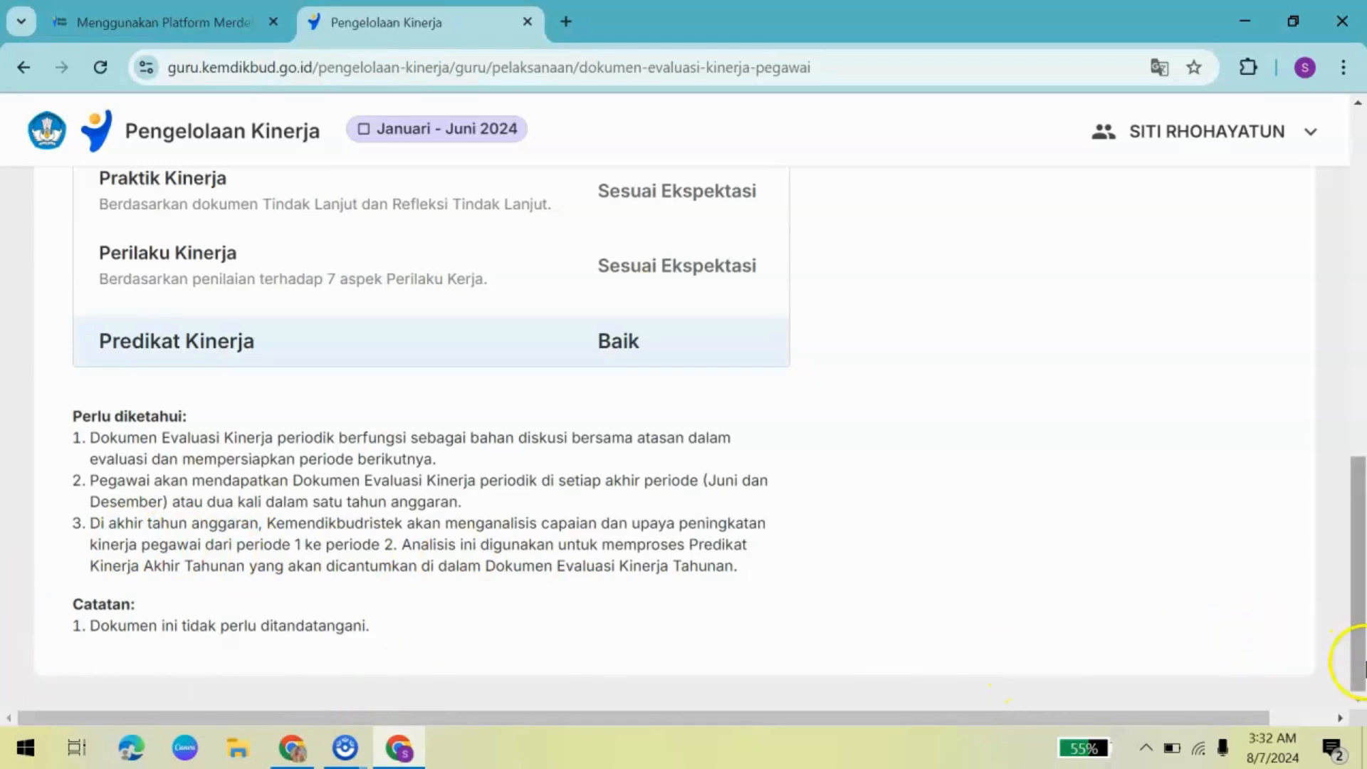
left_click_drag(1363, 662, 1343, 351)
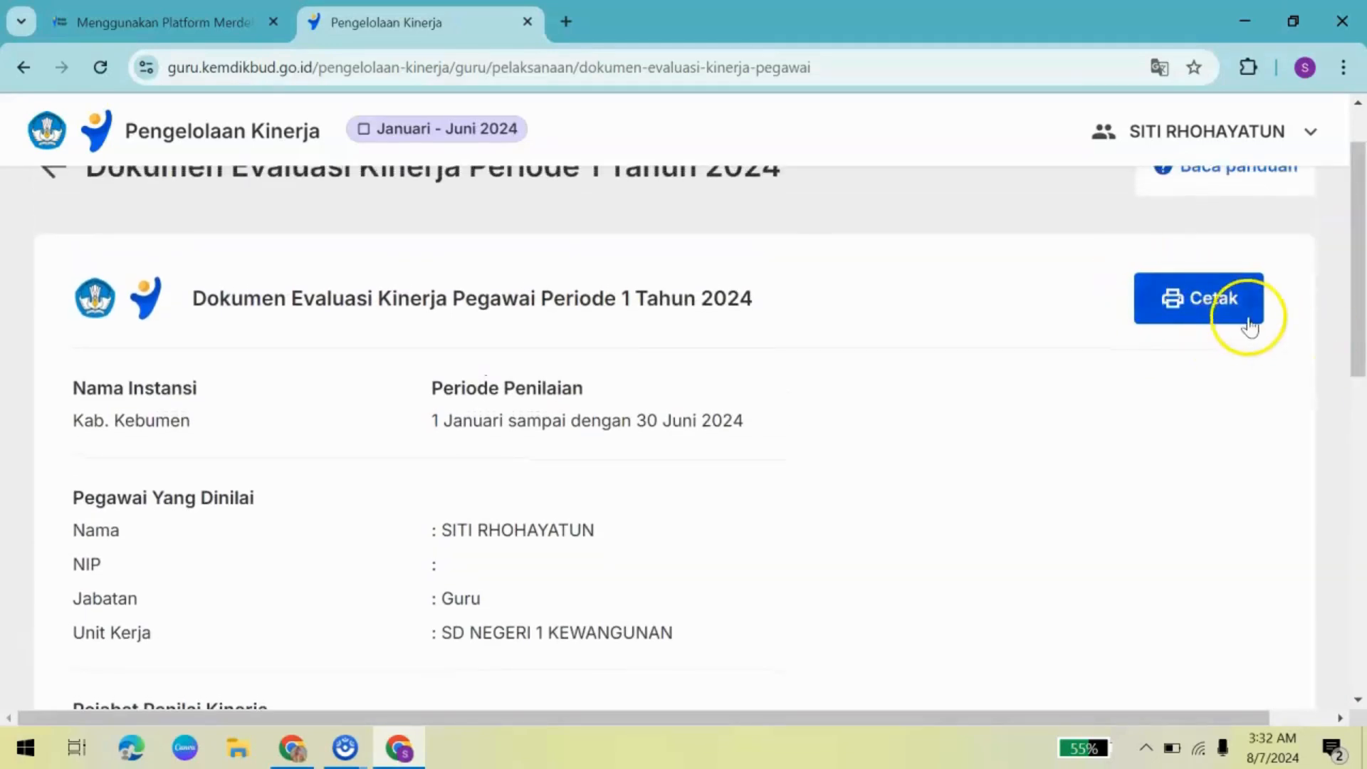
Start saving the printable evaluation document as a PDF file
left_click(1197, 316)
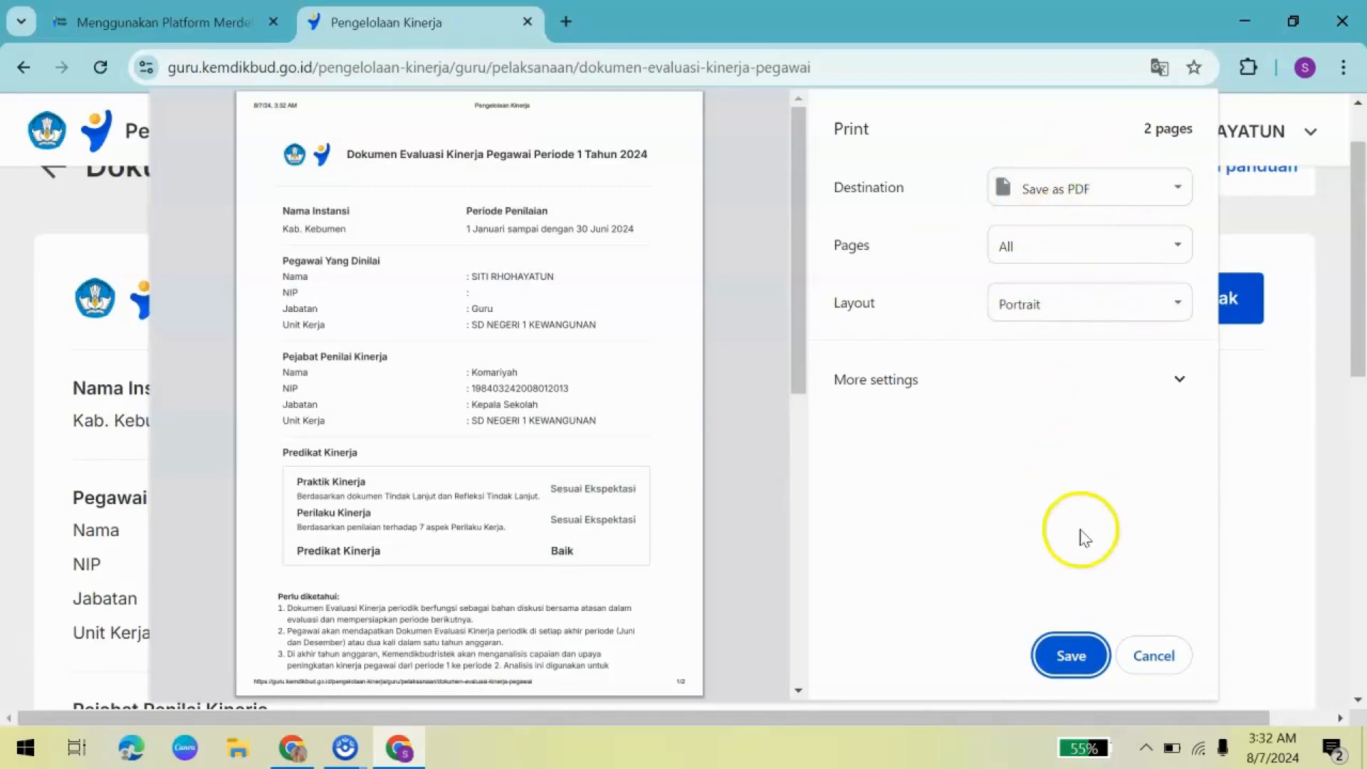
left_click(1065, 654)
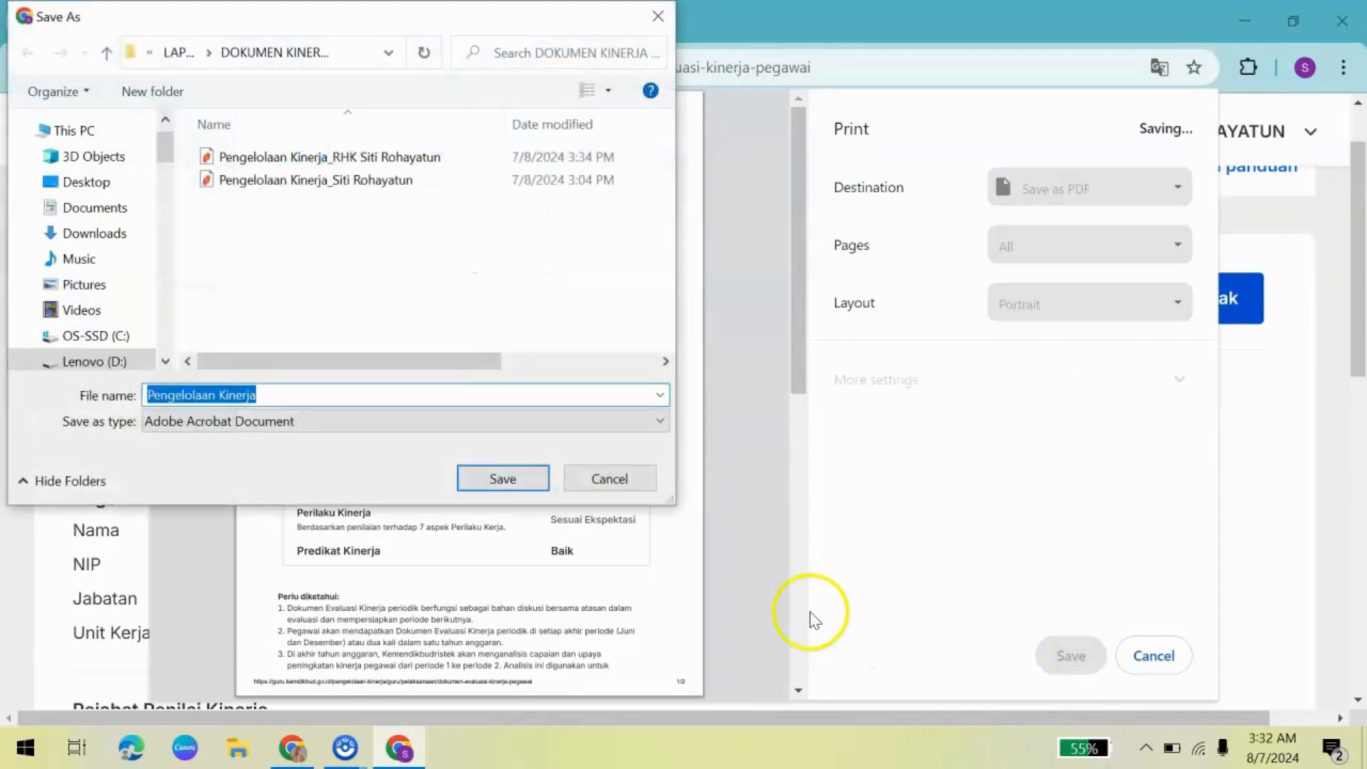
left_click(303, 402)
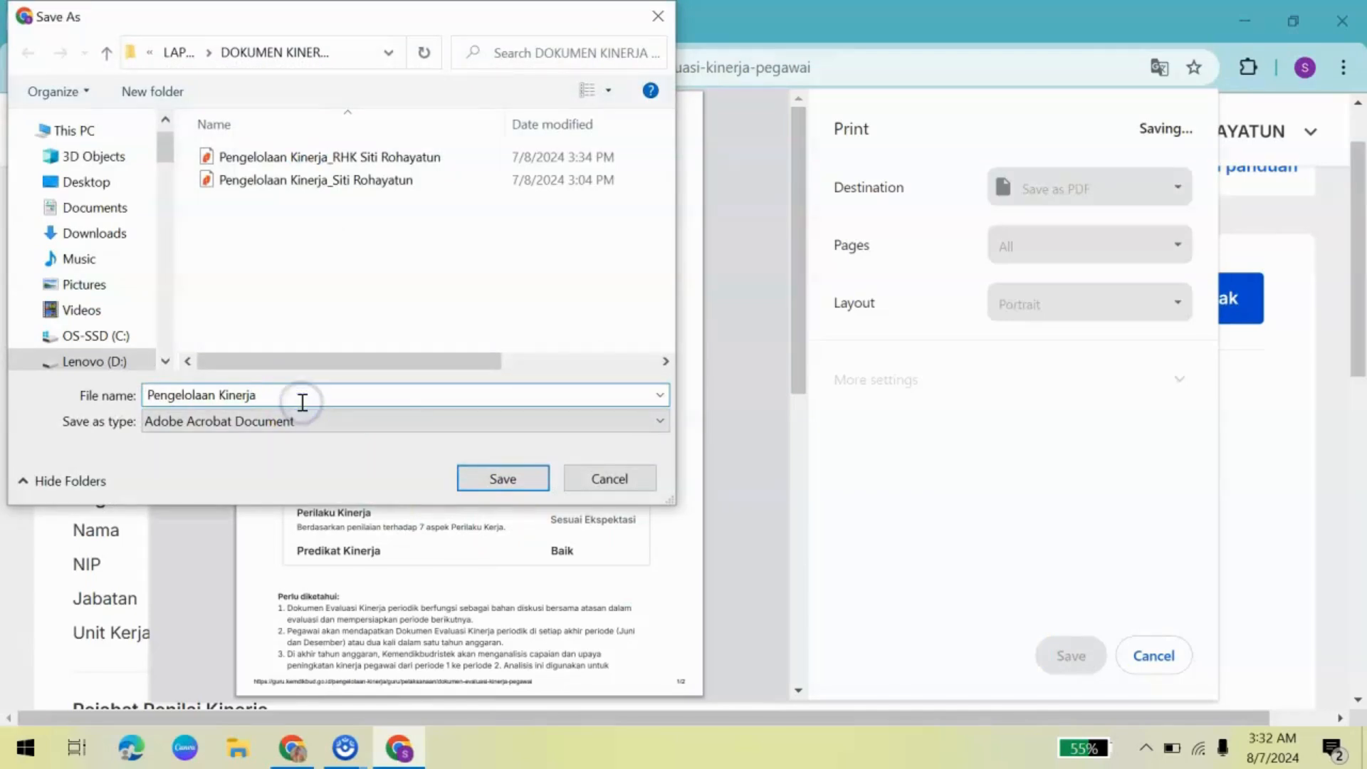
Create a folder named HASIL PERIODE 1 in the current save location
right_click(247, 218)
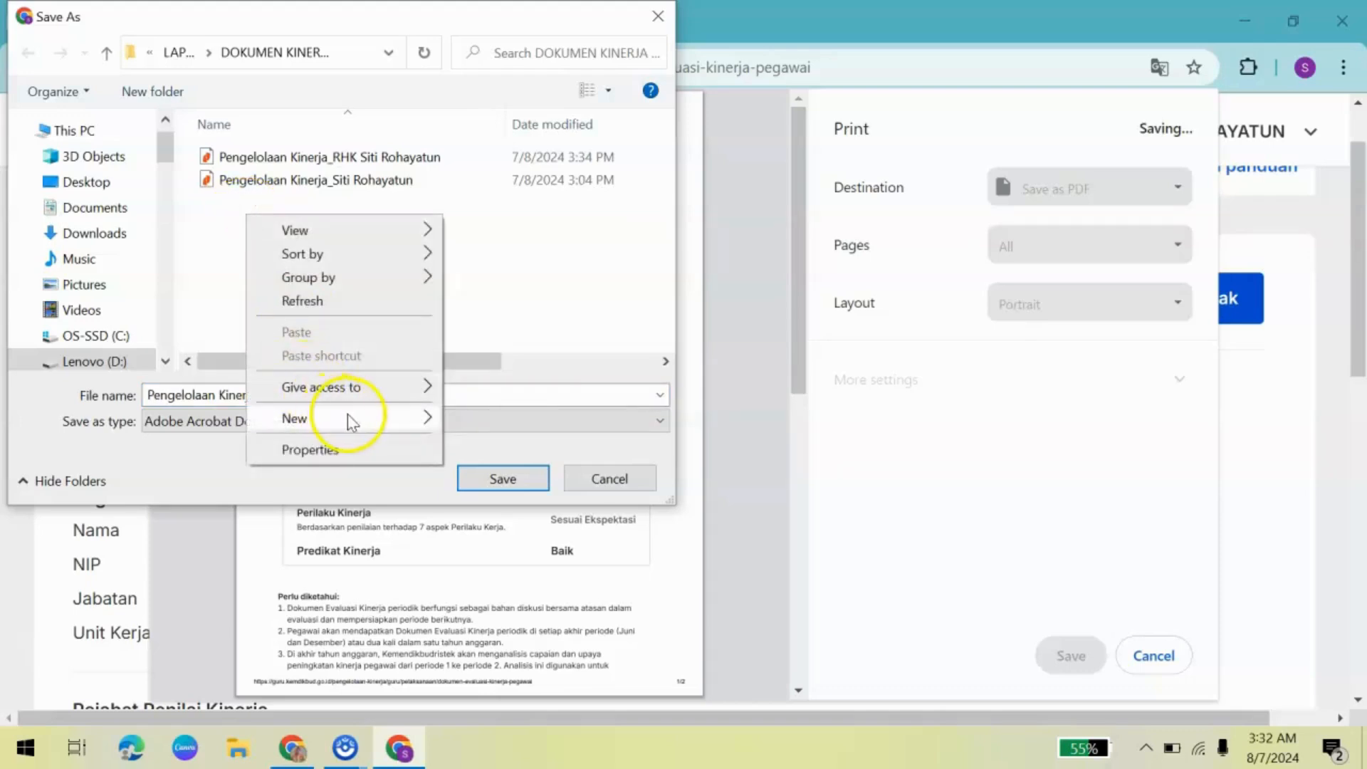
mouse_move(354, 422)
left_click(502, 422)
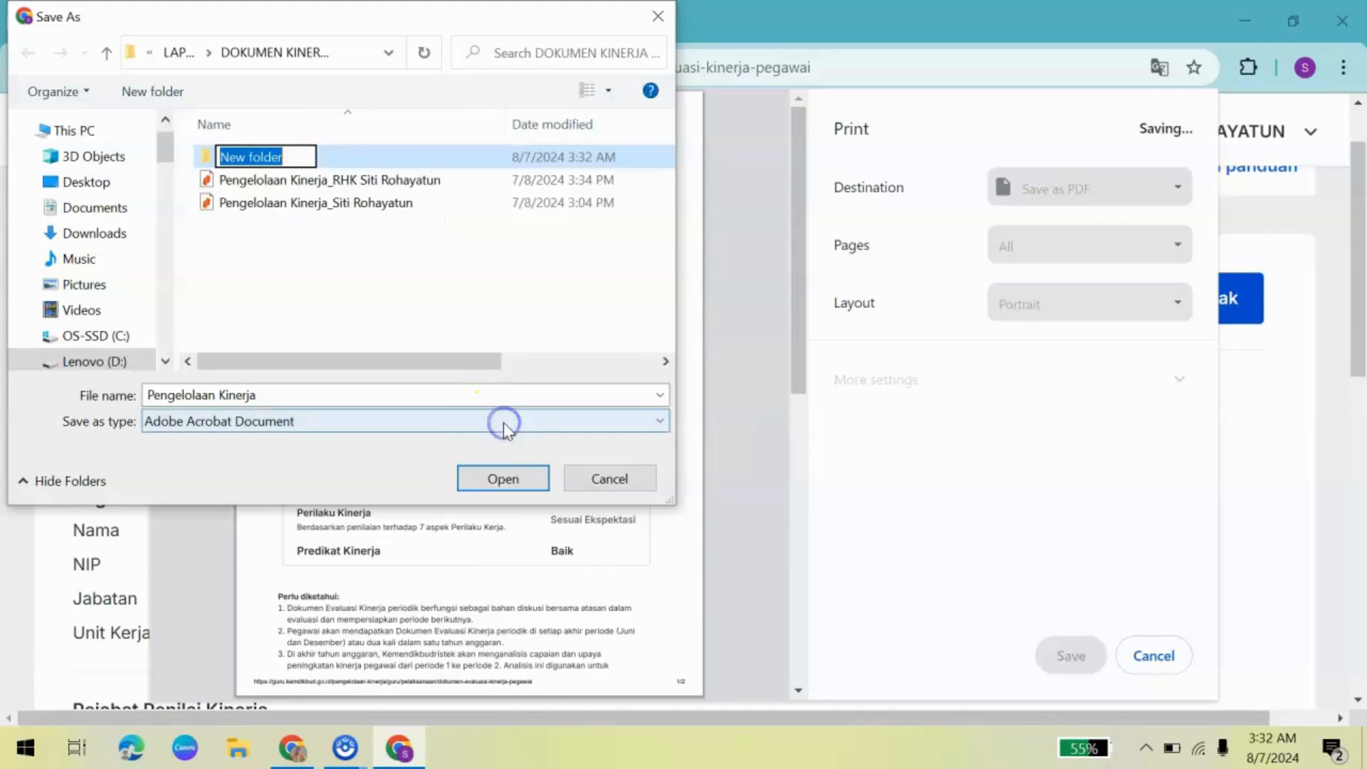
type("h")
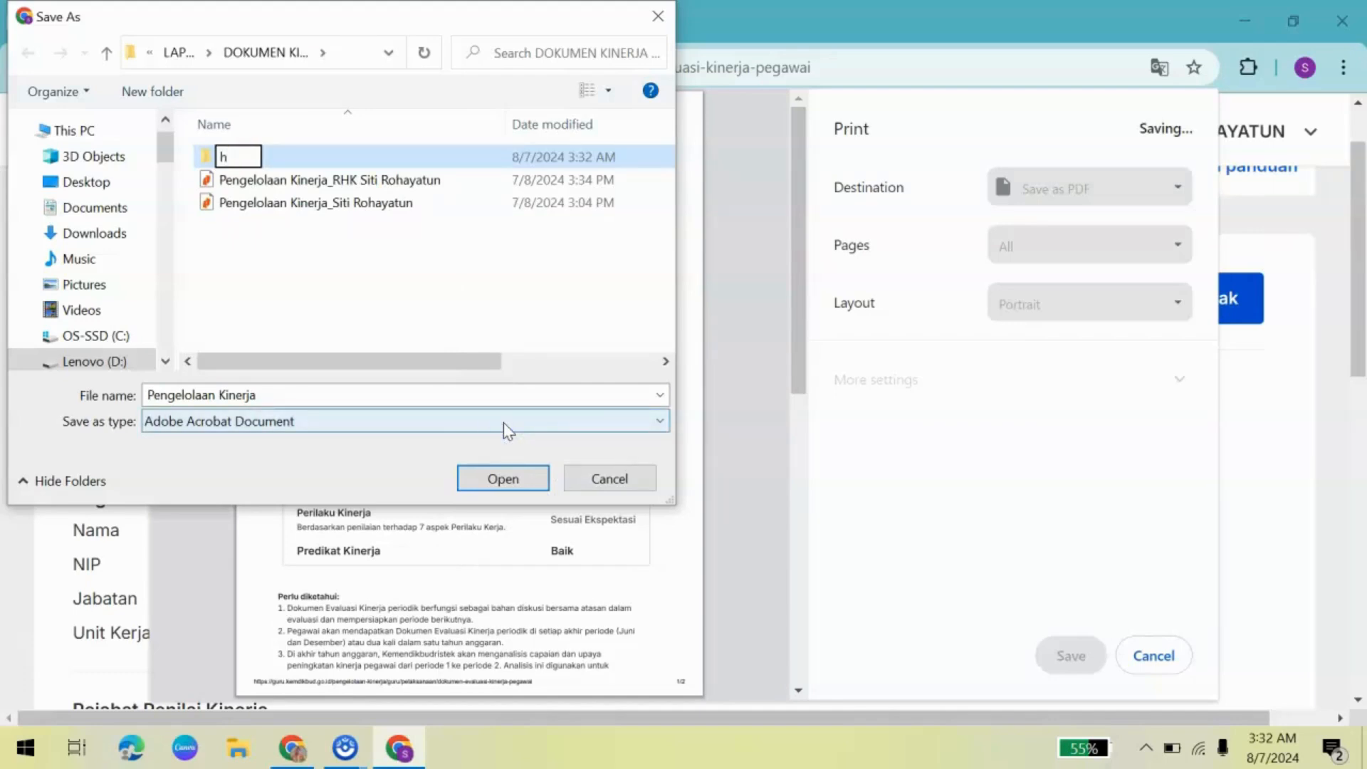
key("Caps_Lock")
type("HASIL")
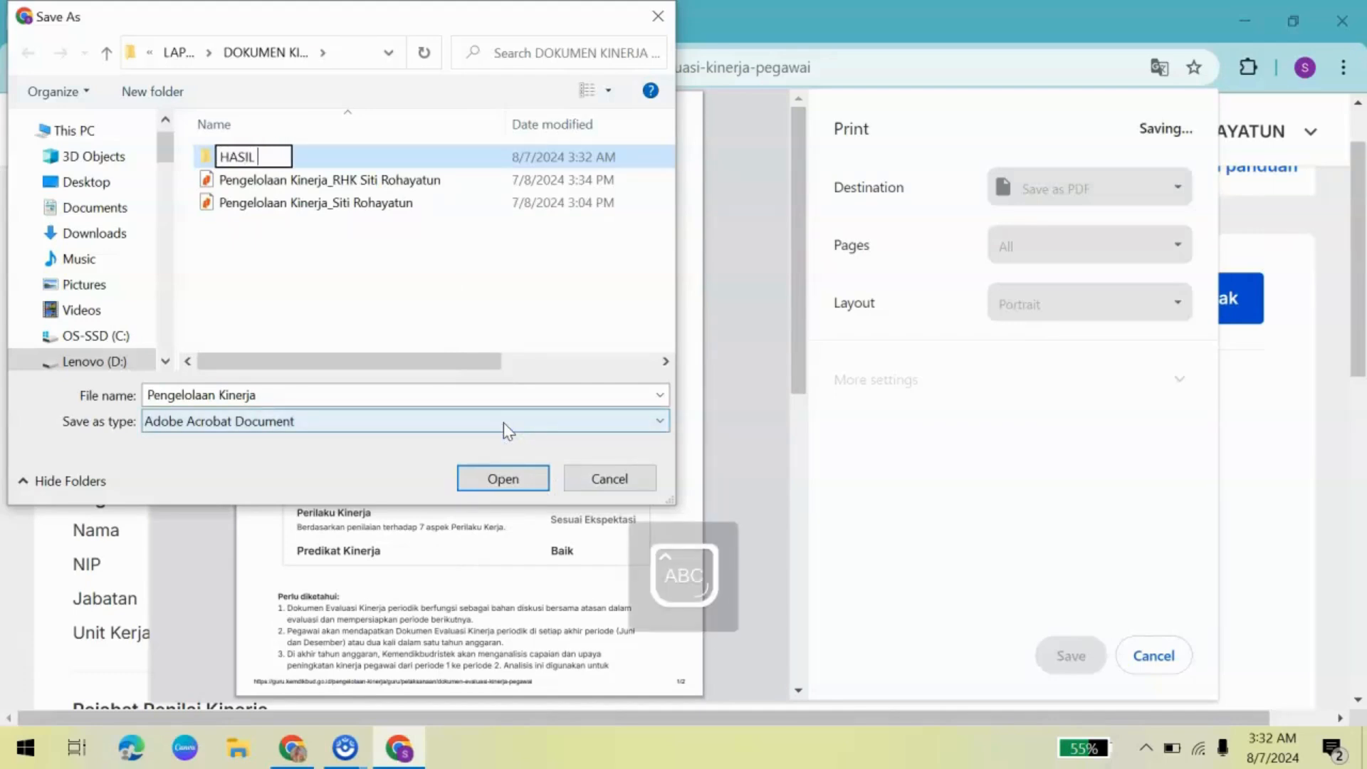
type(" PERIODE ")
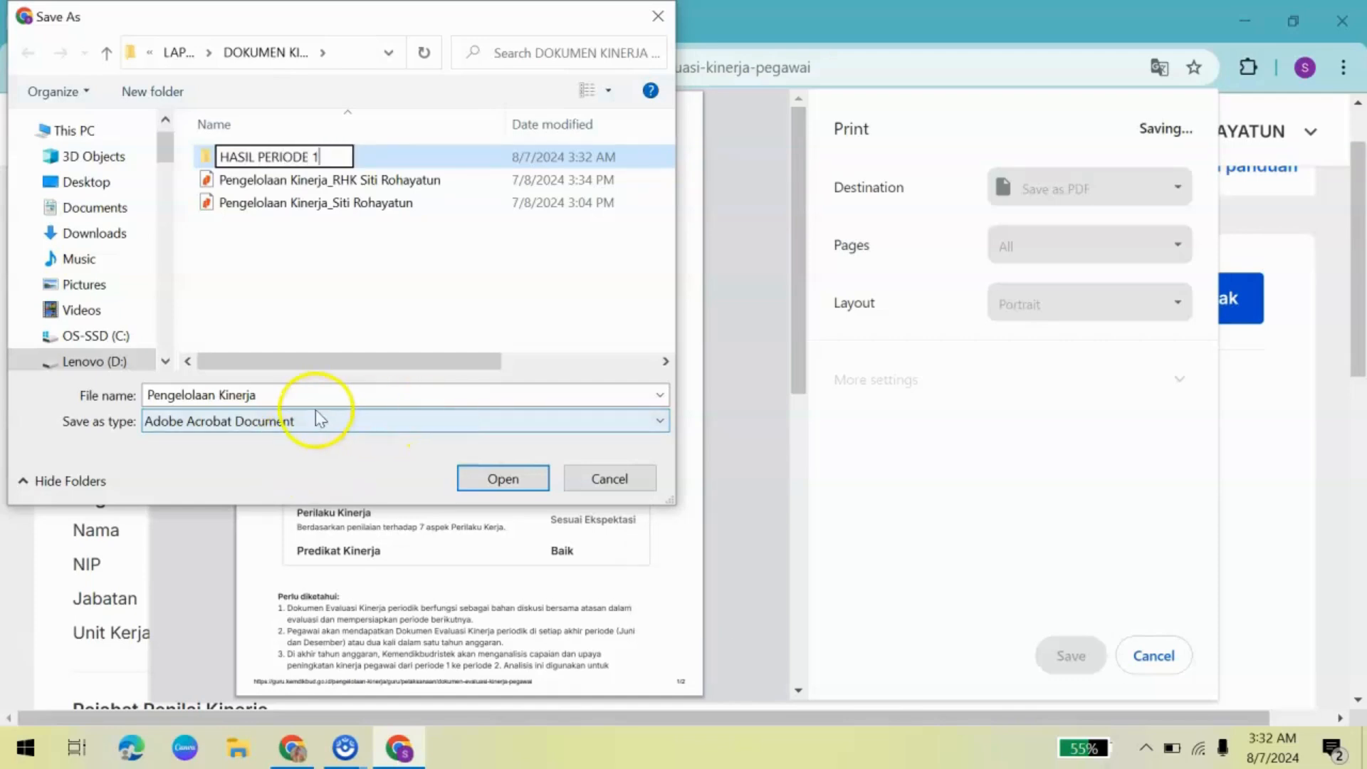
type("1")
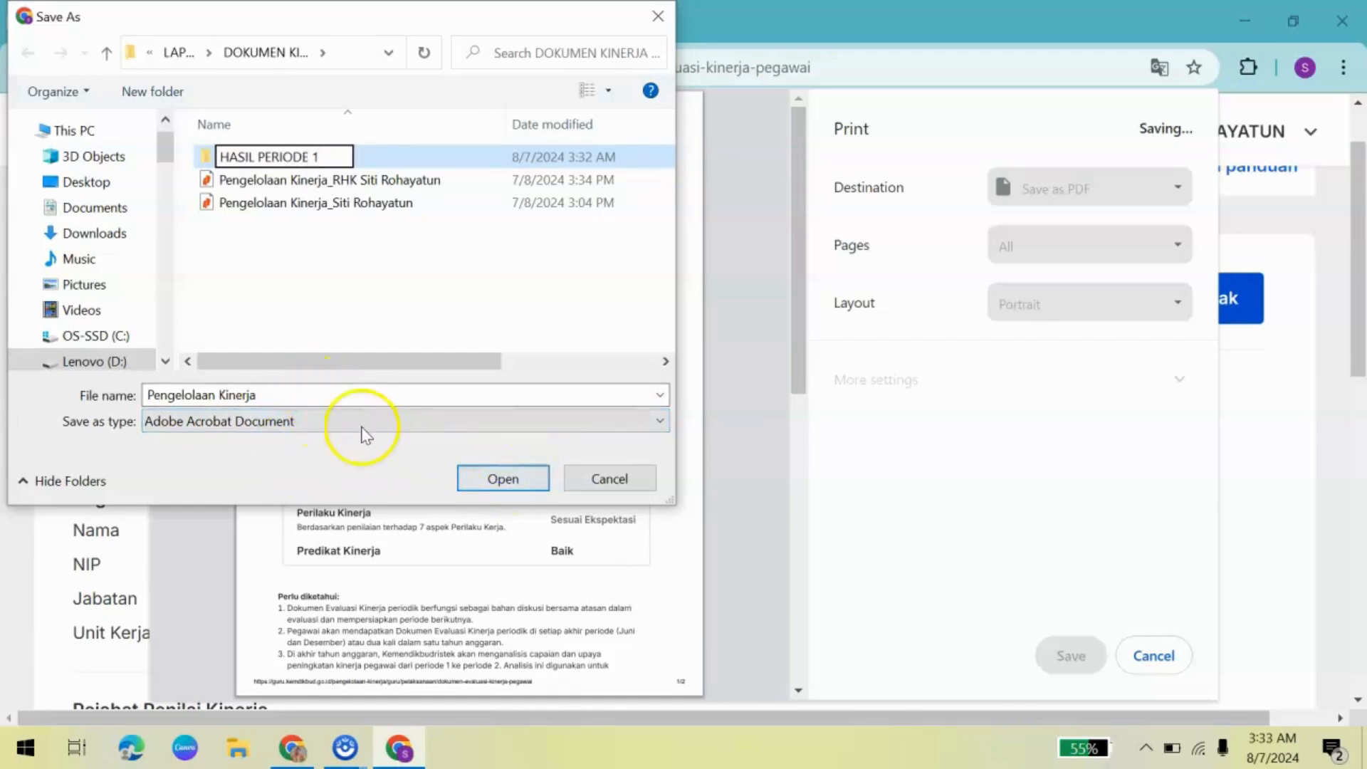
Name the PDF "Dokumen Hasil Pengelolaan Kinerja_" followed by the teacher's name and save it in the current folder
left_click(306, 395)
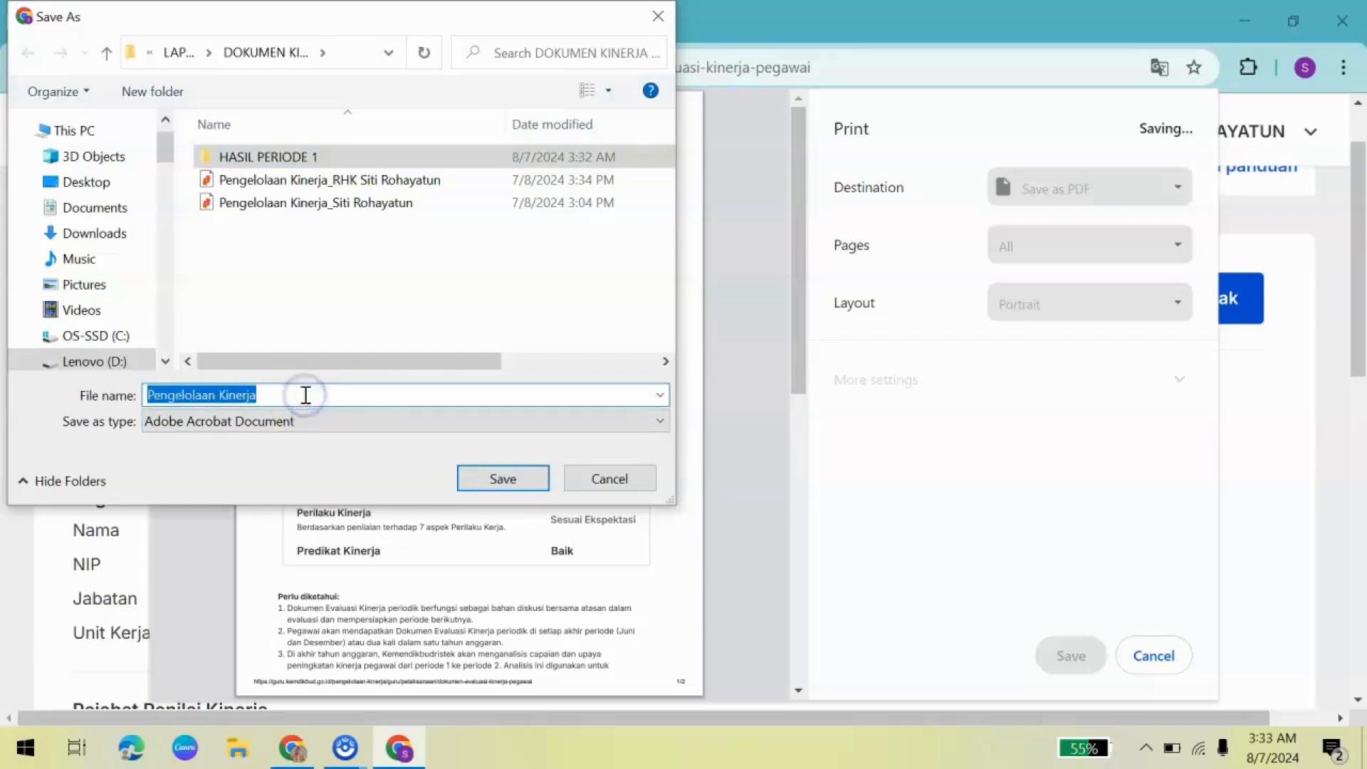
left_click(305, 395)
type("_")
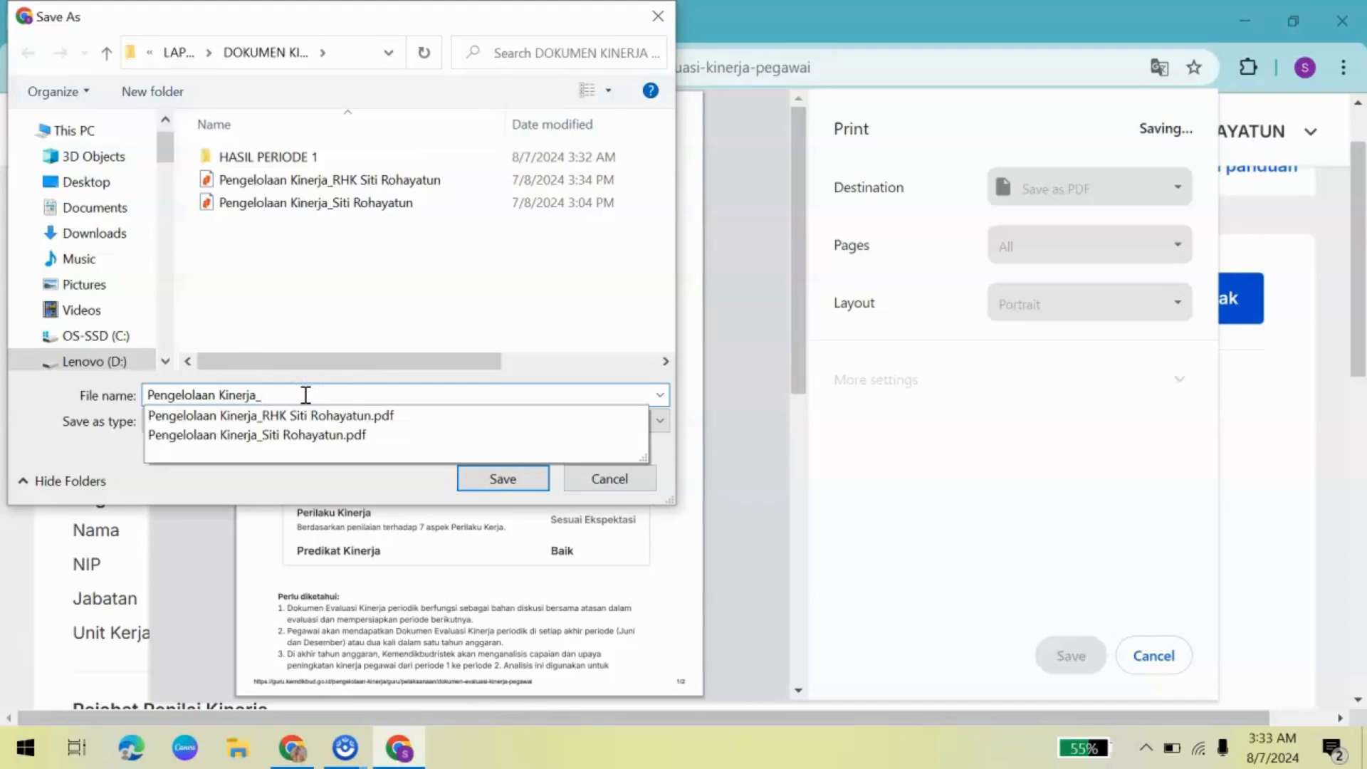
type("Siti")
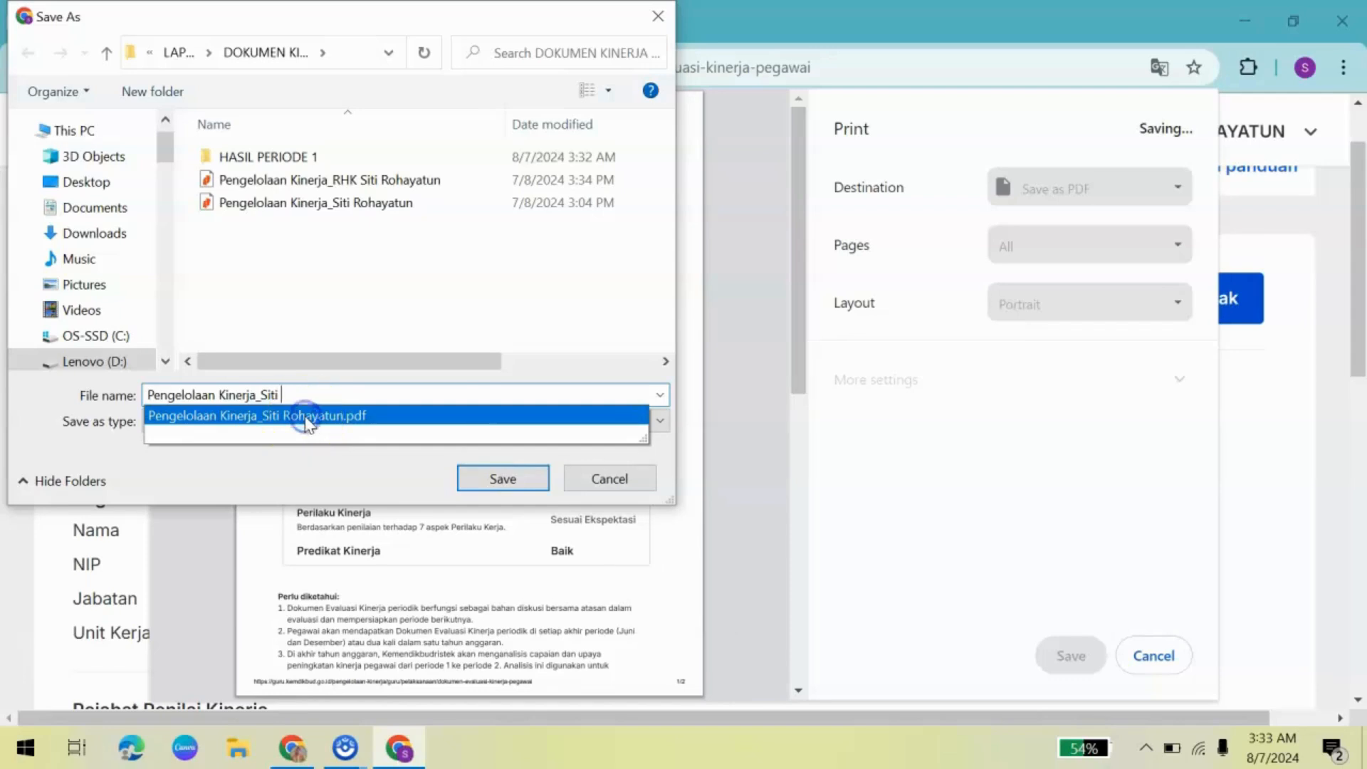
left_click(307, 420)
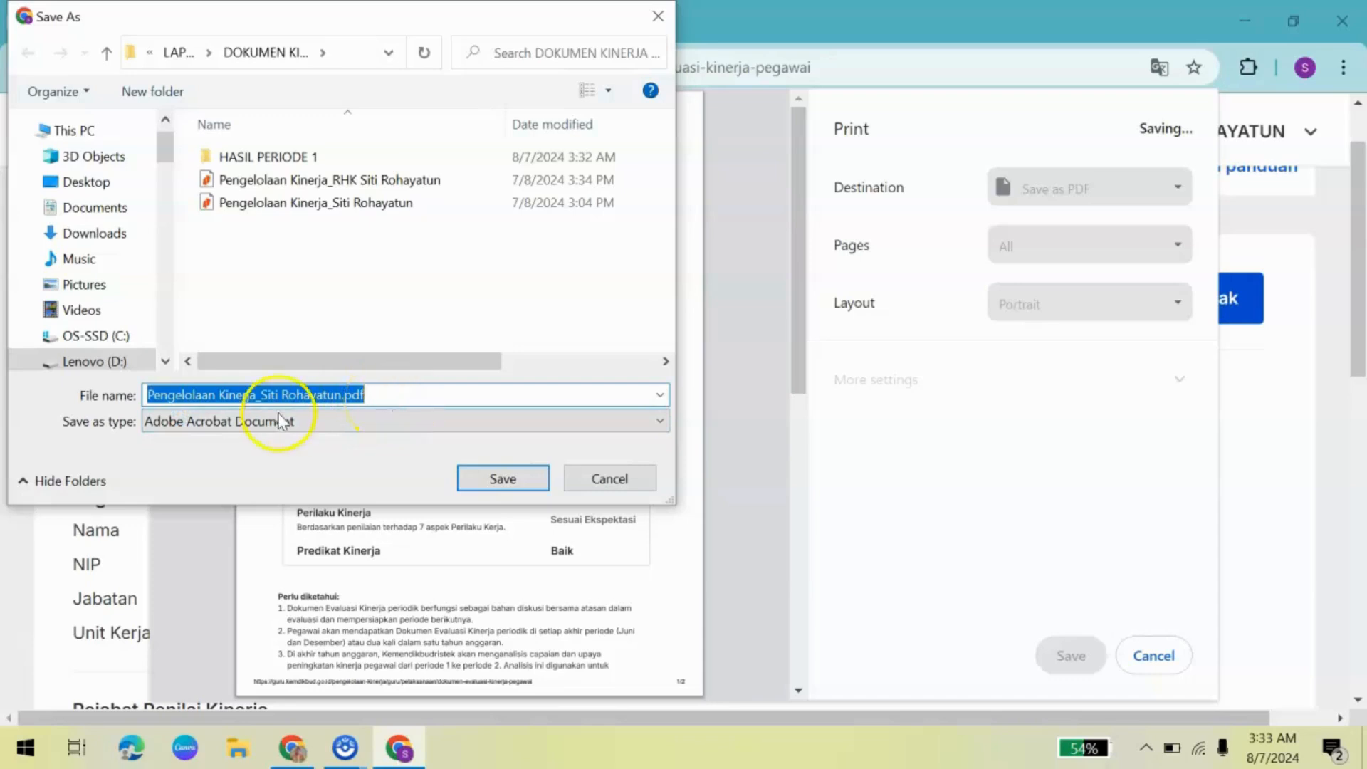
left_click(152, 394)
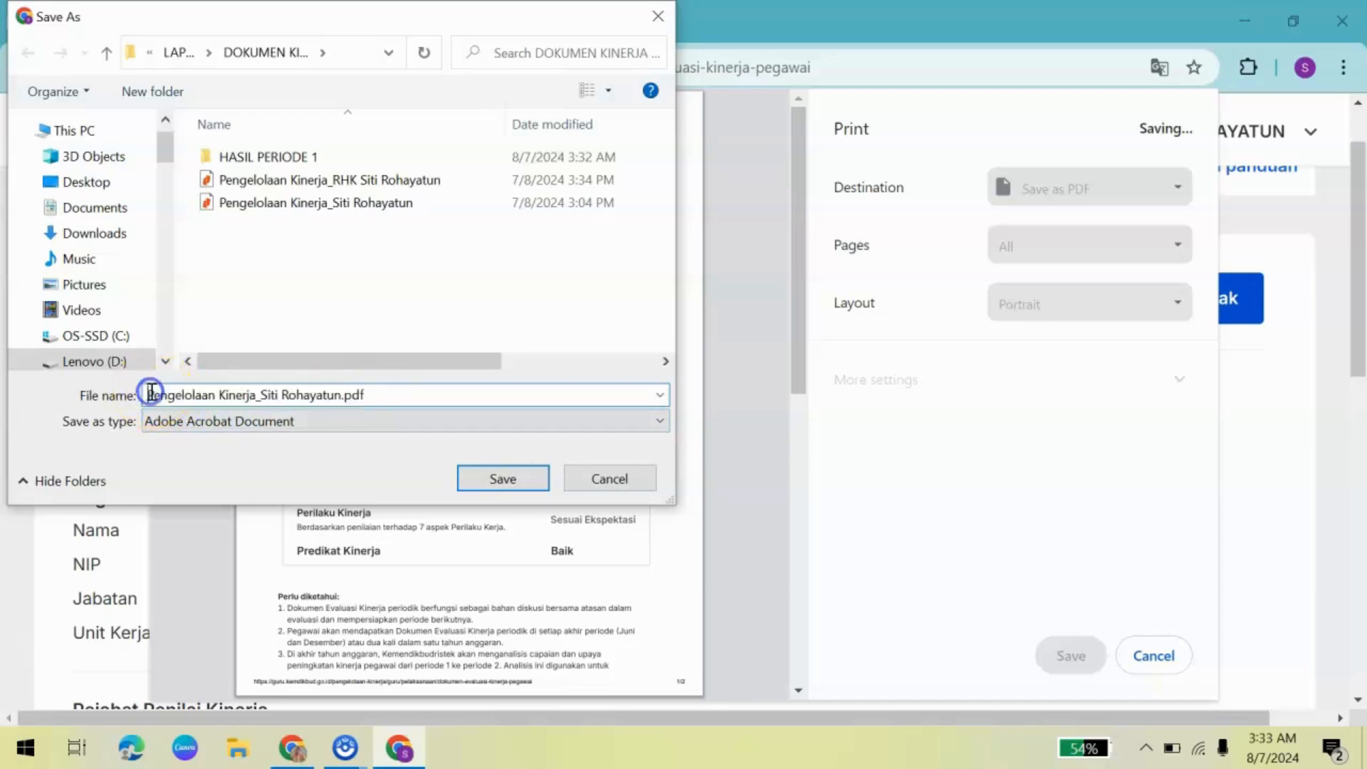
type("Dokumen ")
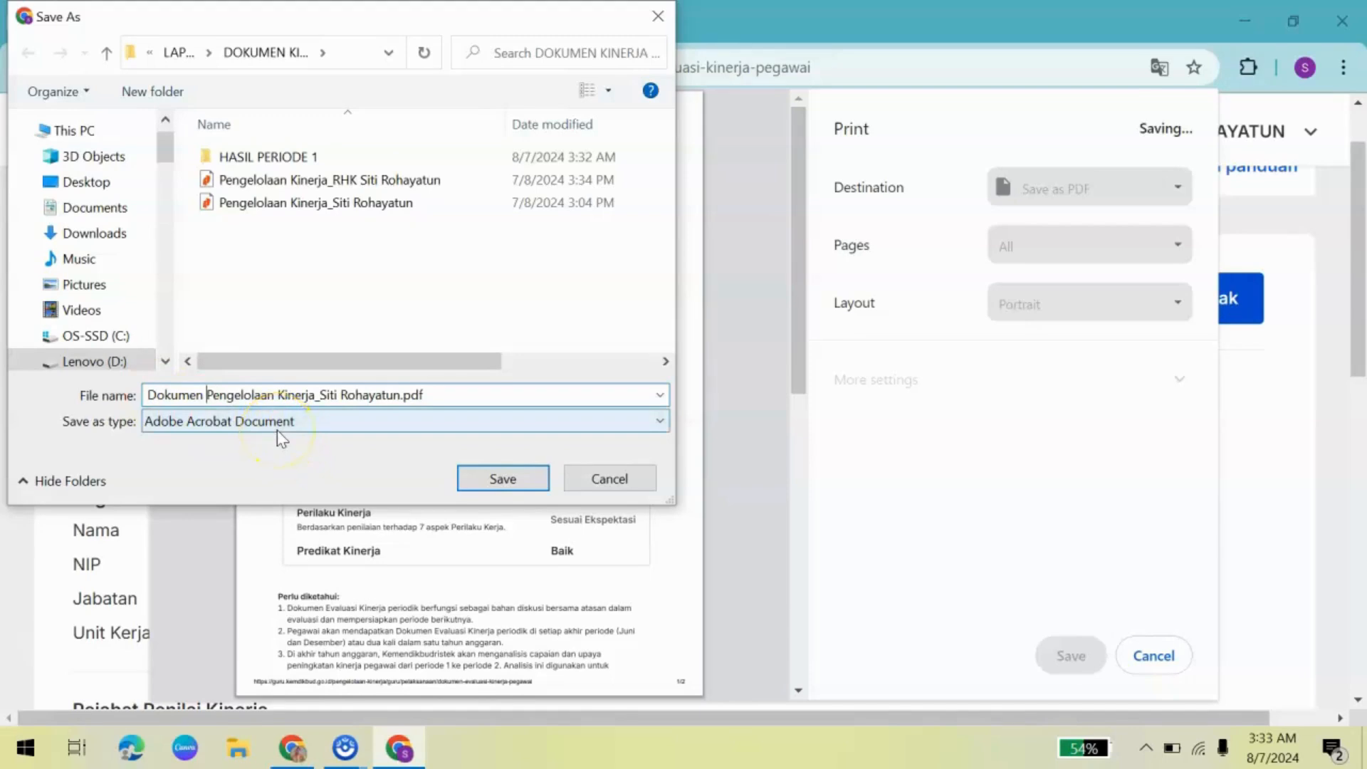
type("Hasil")
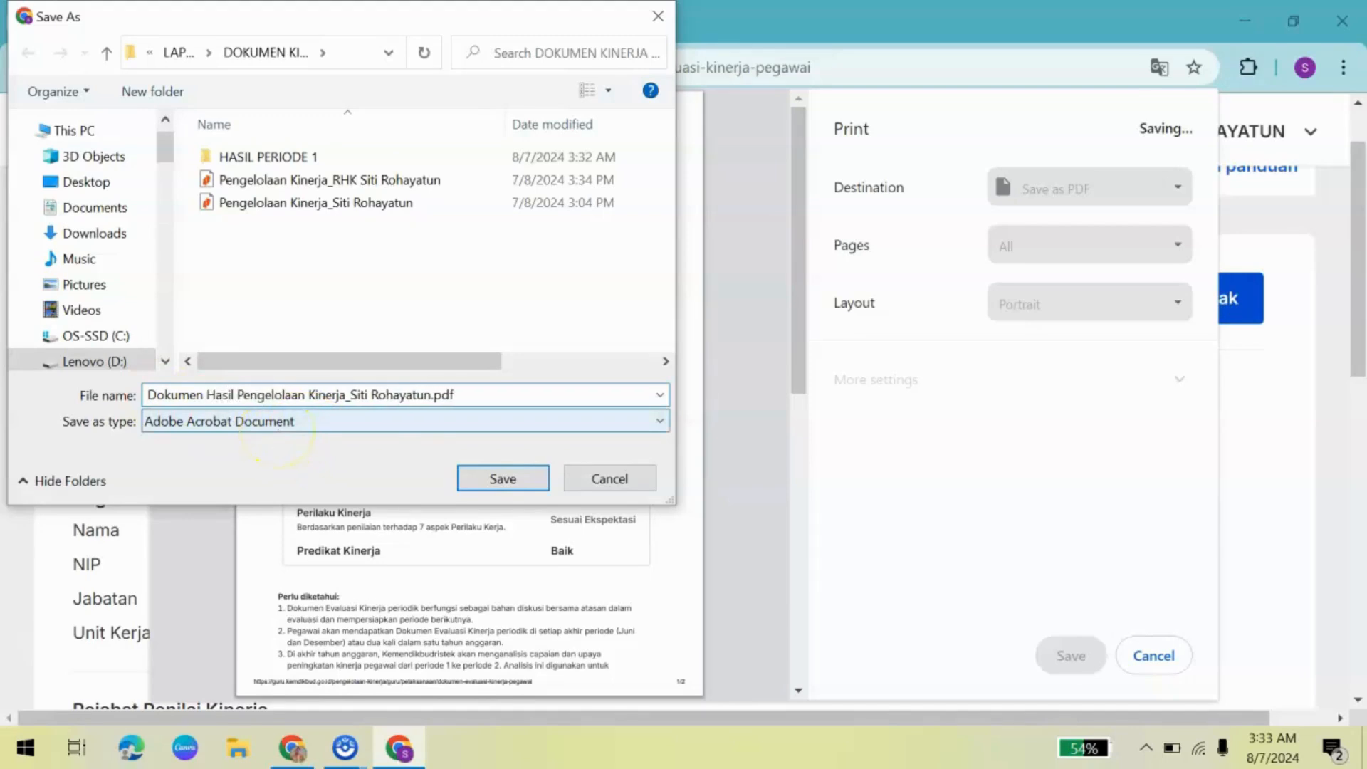
left_click(504, 480)
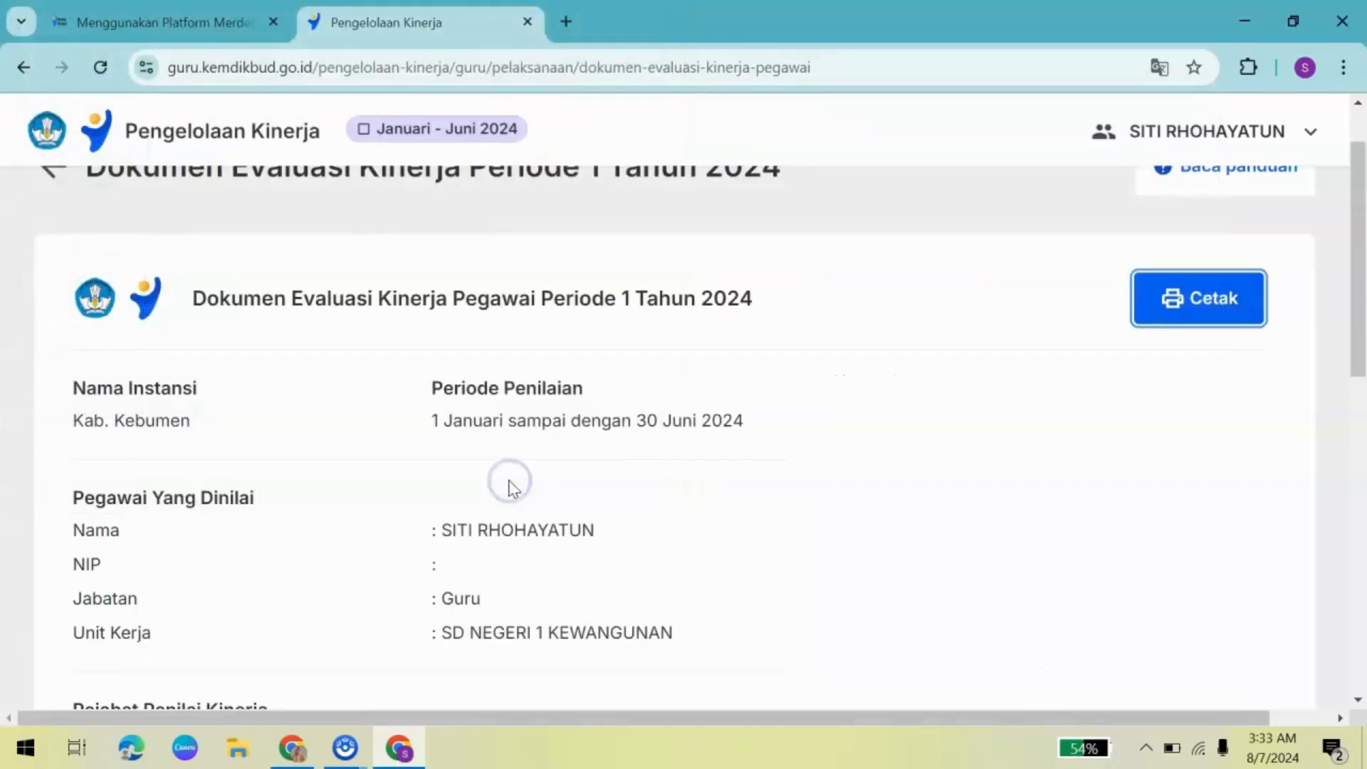
left_click(1195, 323)
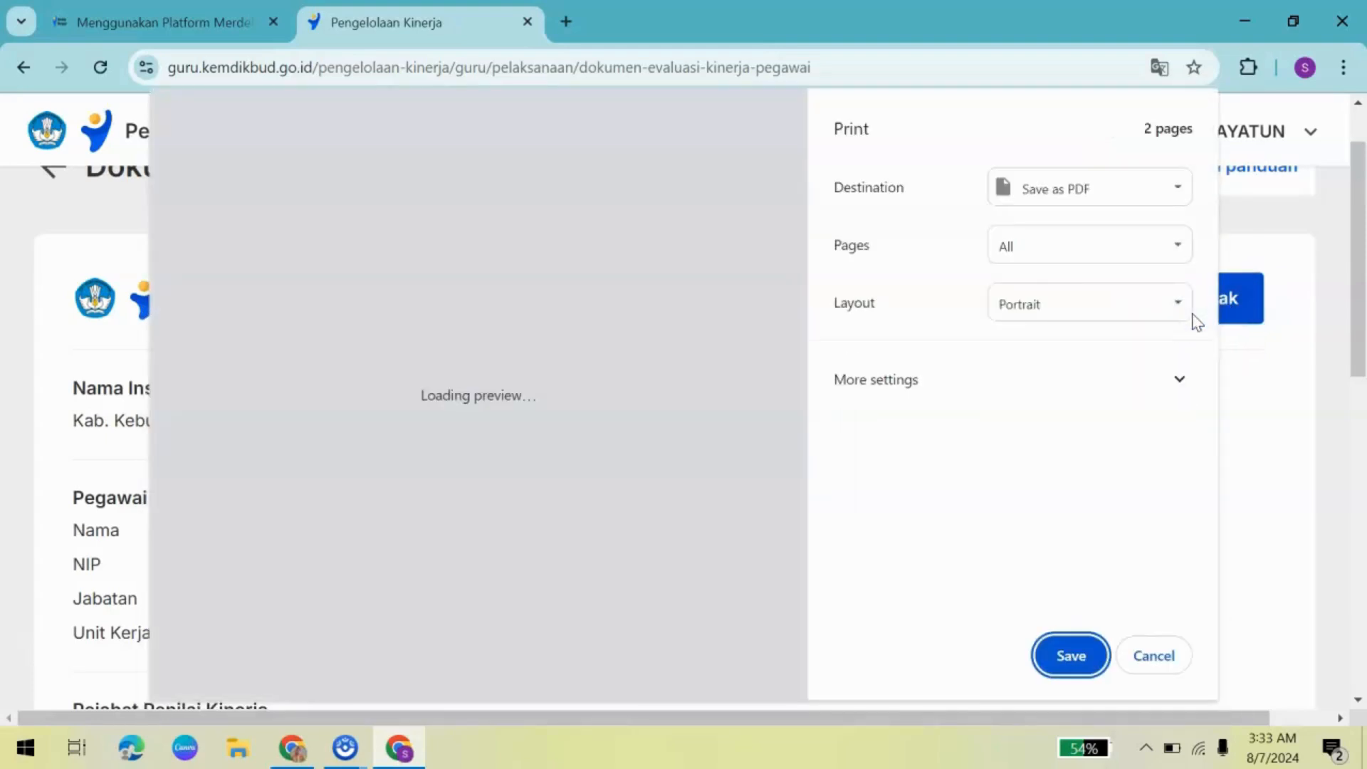
left_click(1178, 187)
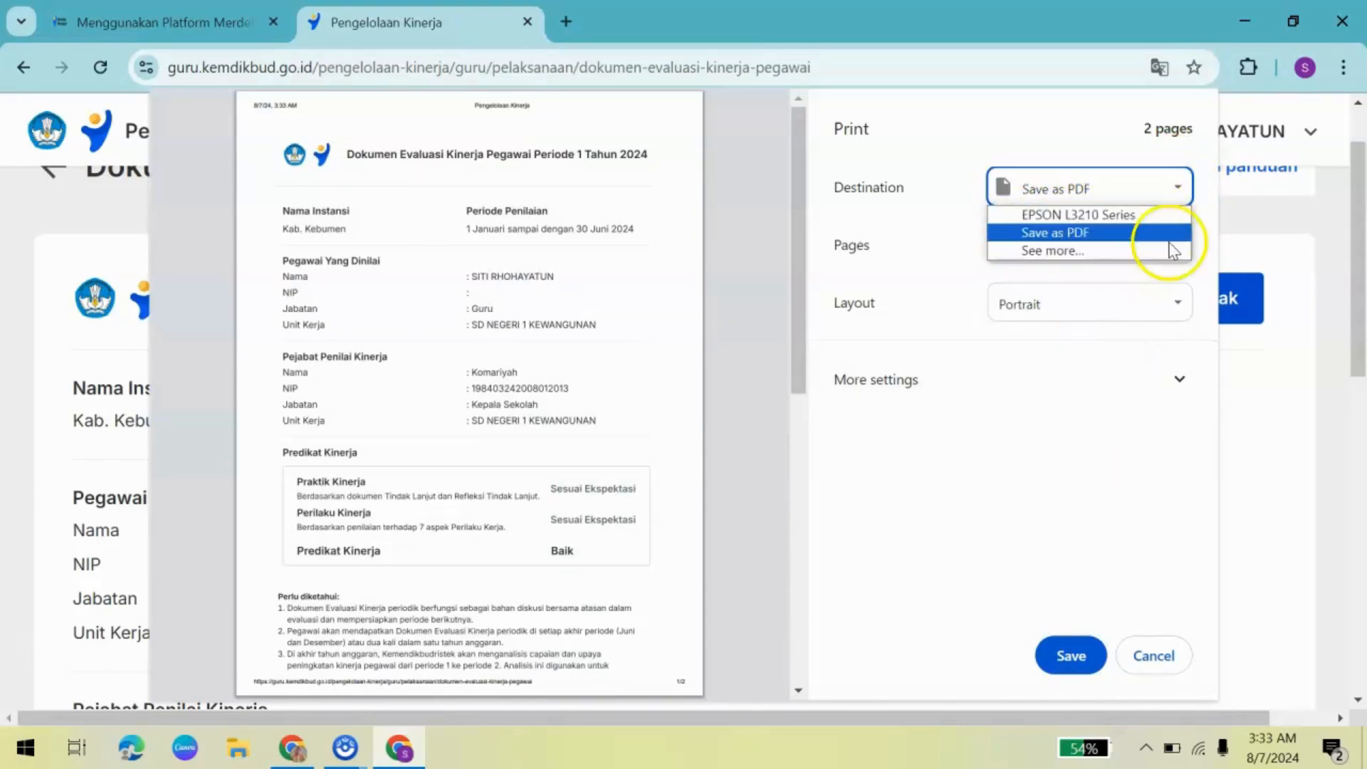
left_click(1128, 217)
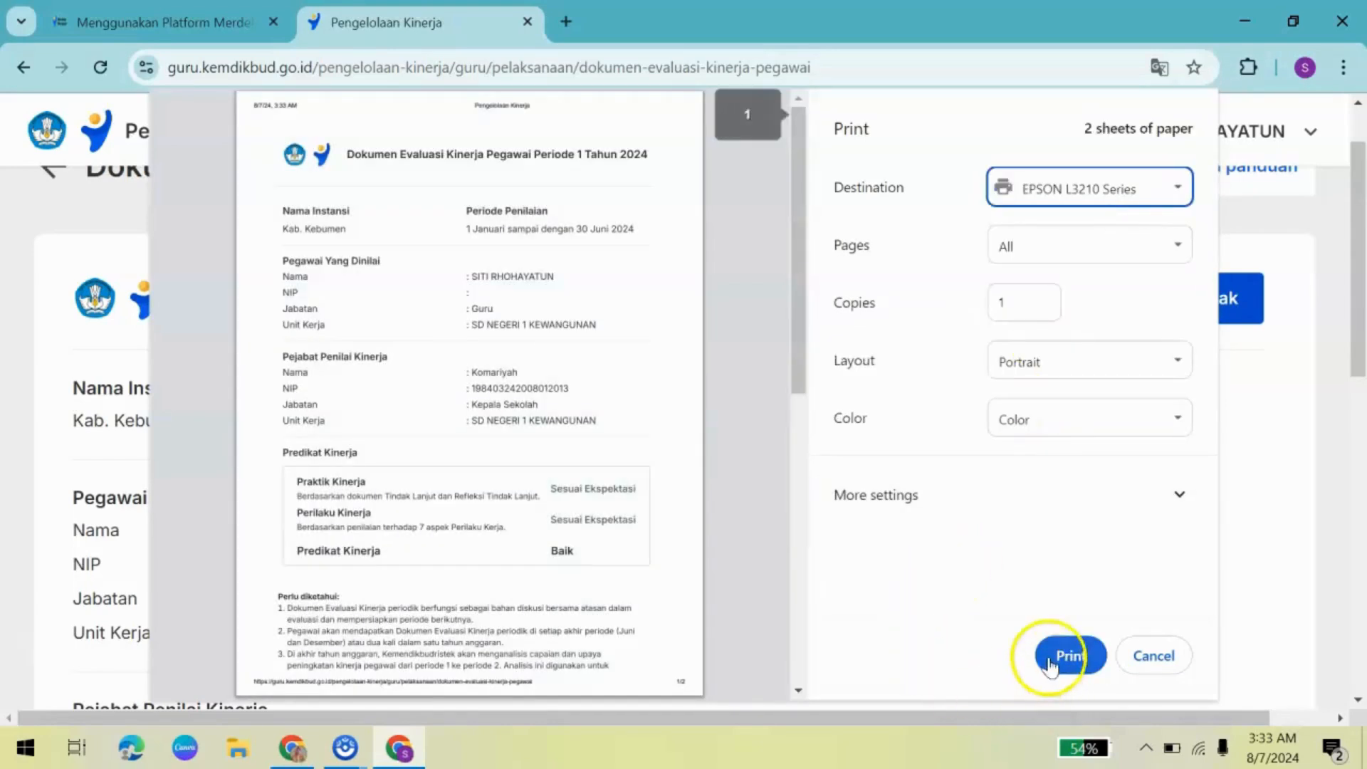
left_click(1155, 657)
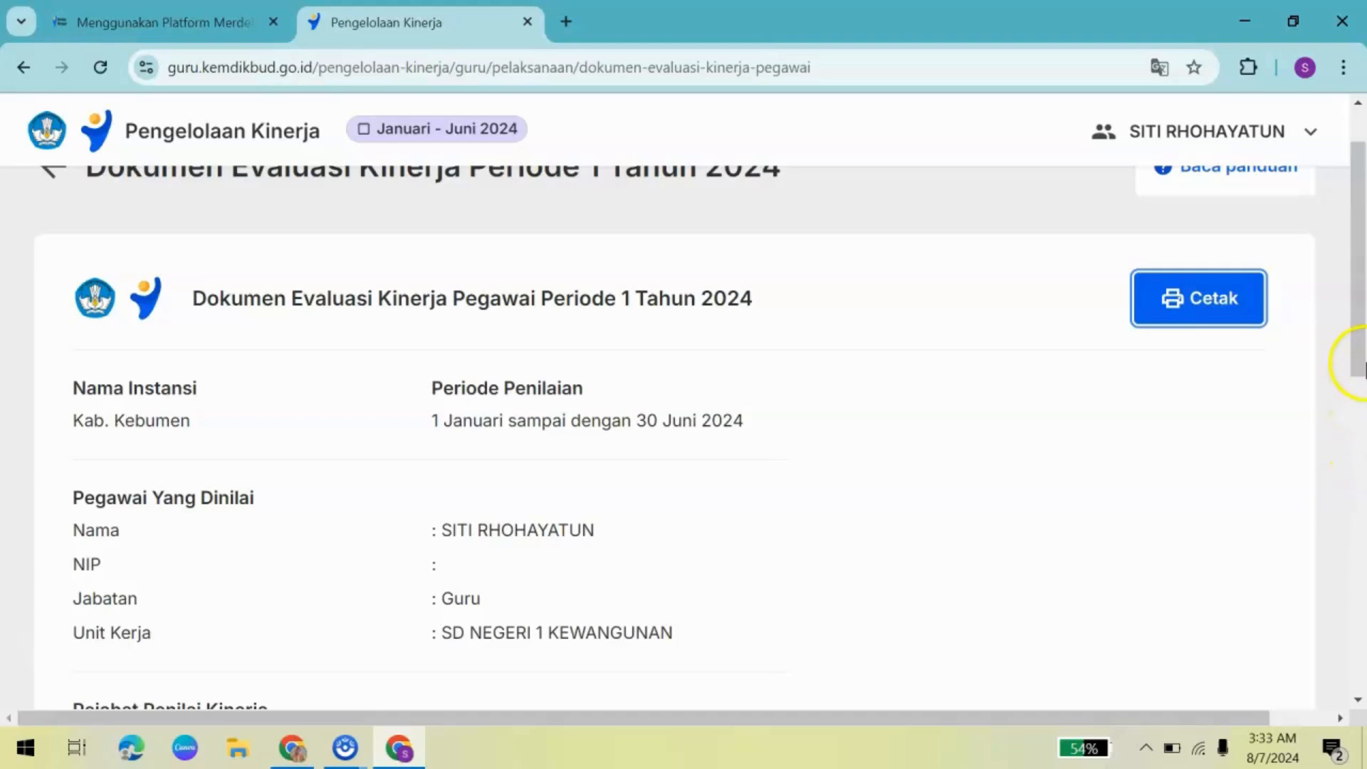
Leave the period 1 evaluation document and return to the Pengelolaan Kinerja home page
left_click_drag(1361, 344, 1358, 200)
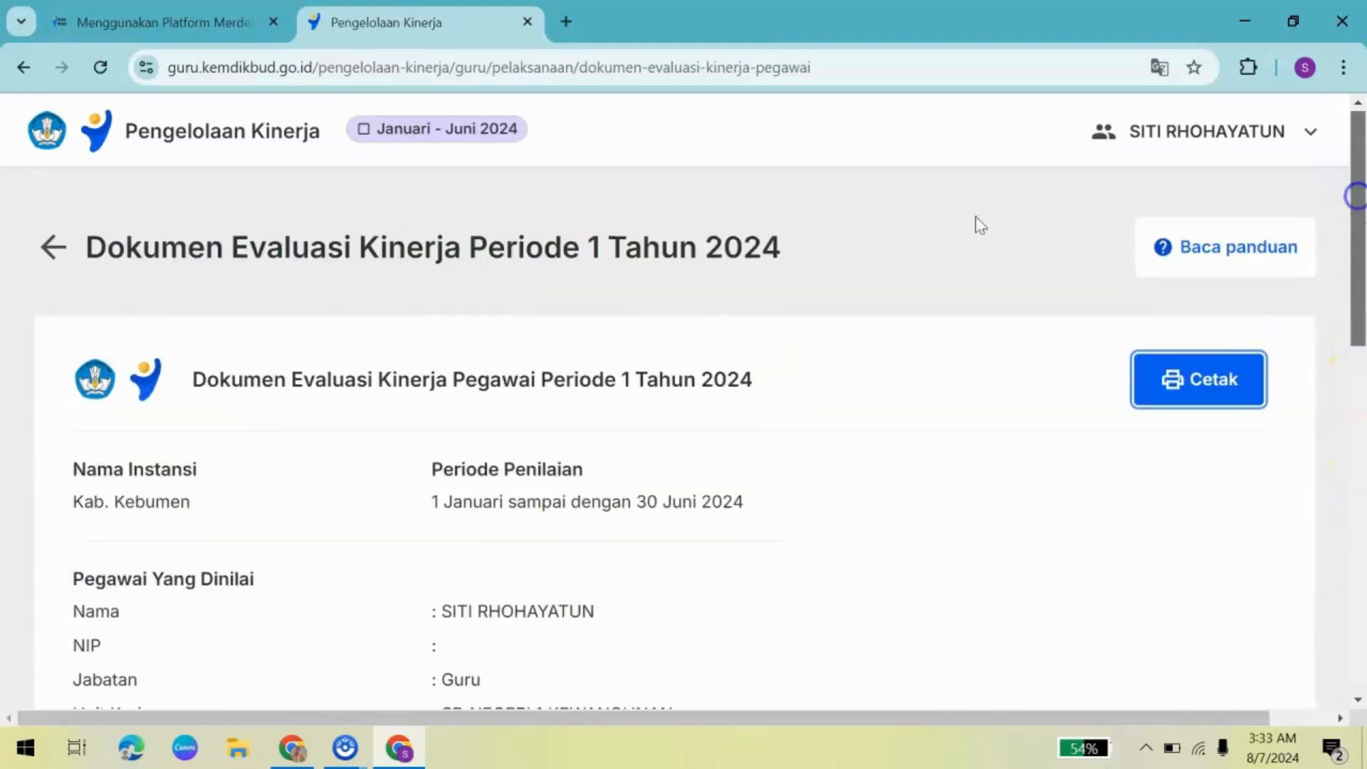
left_click(56, 250)
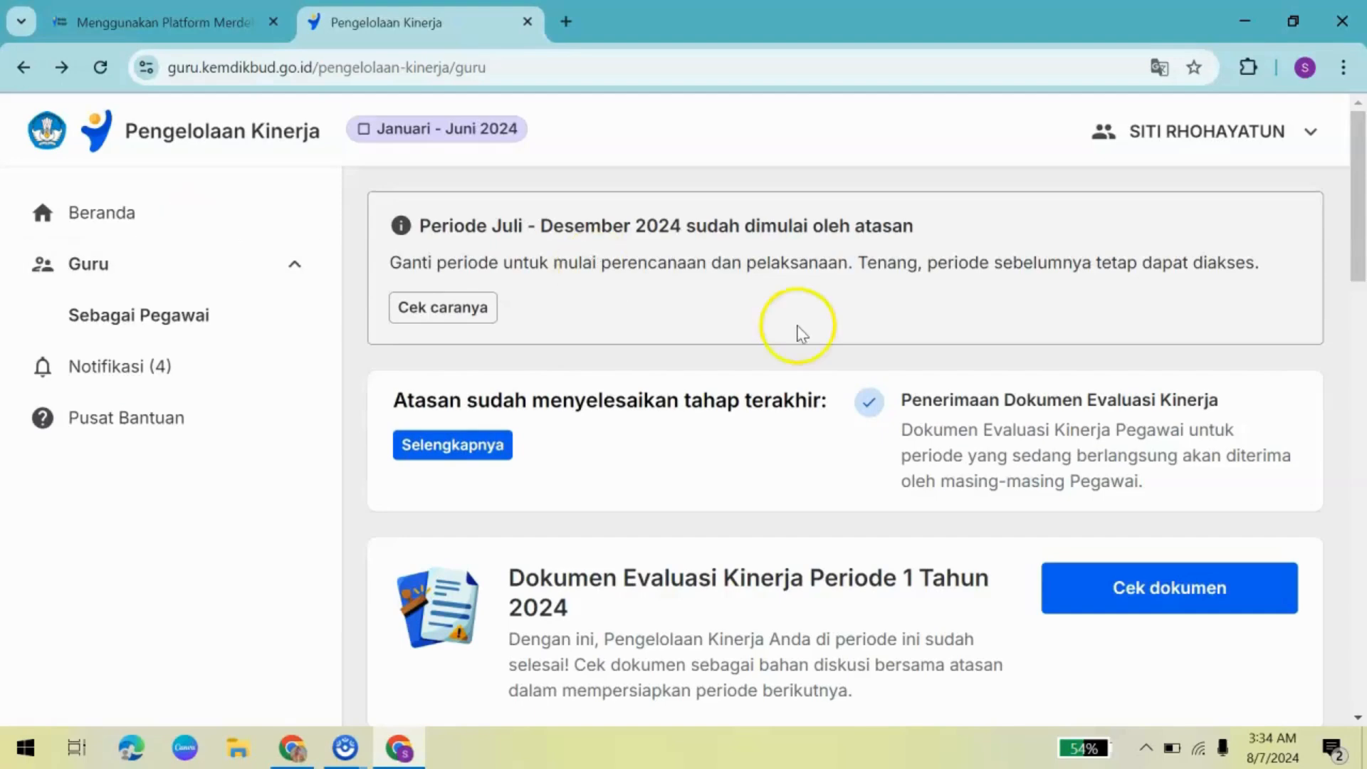
mouse_move(1357, 232)
left_mouse_down()
mouse_move(1360, 388)
mouse_move(1346, 217)
left_mouse_up()
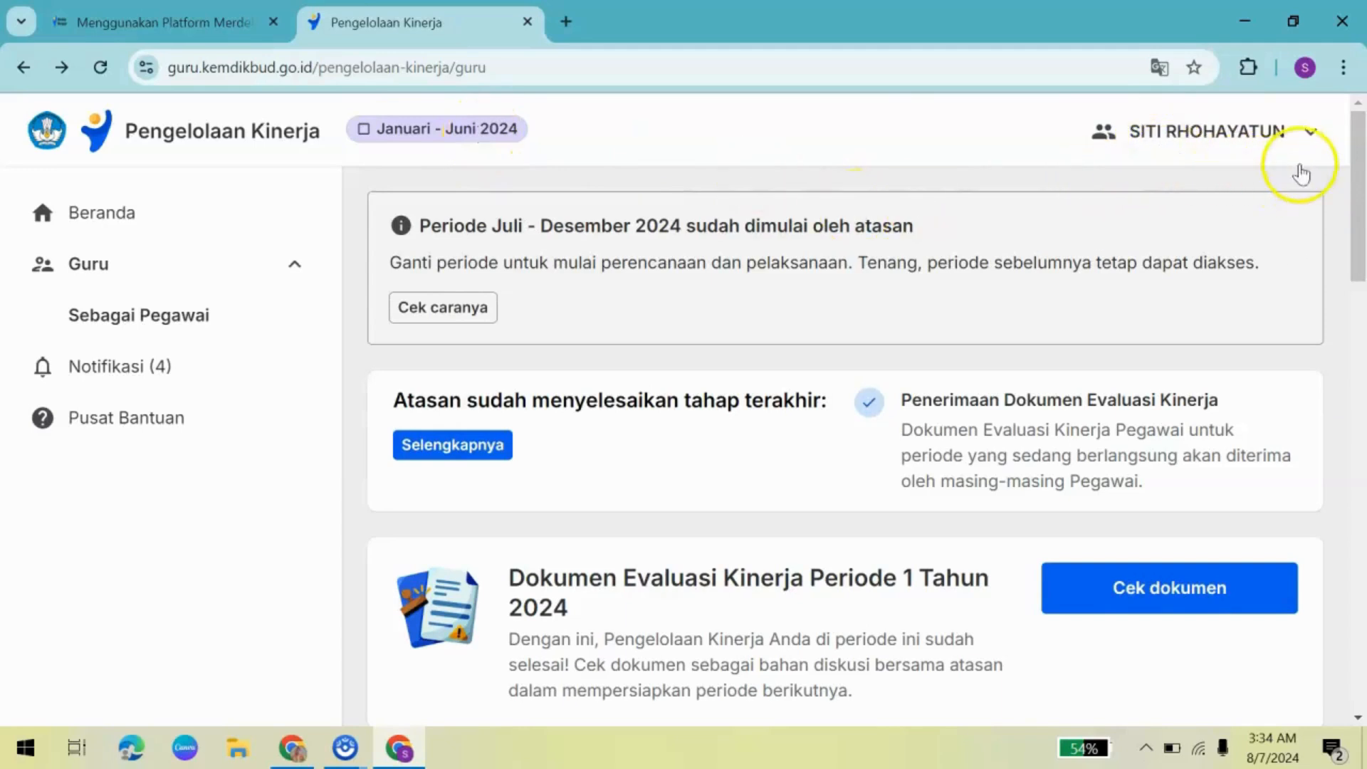
Change the Pengelolaan Kinerja period to Juli - Desember 2024
left_click(1206, 146)
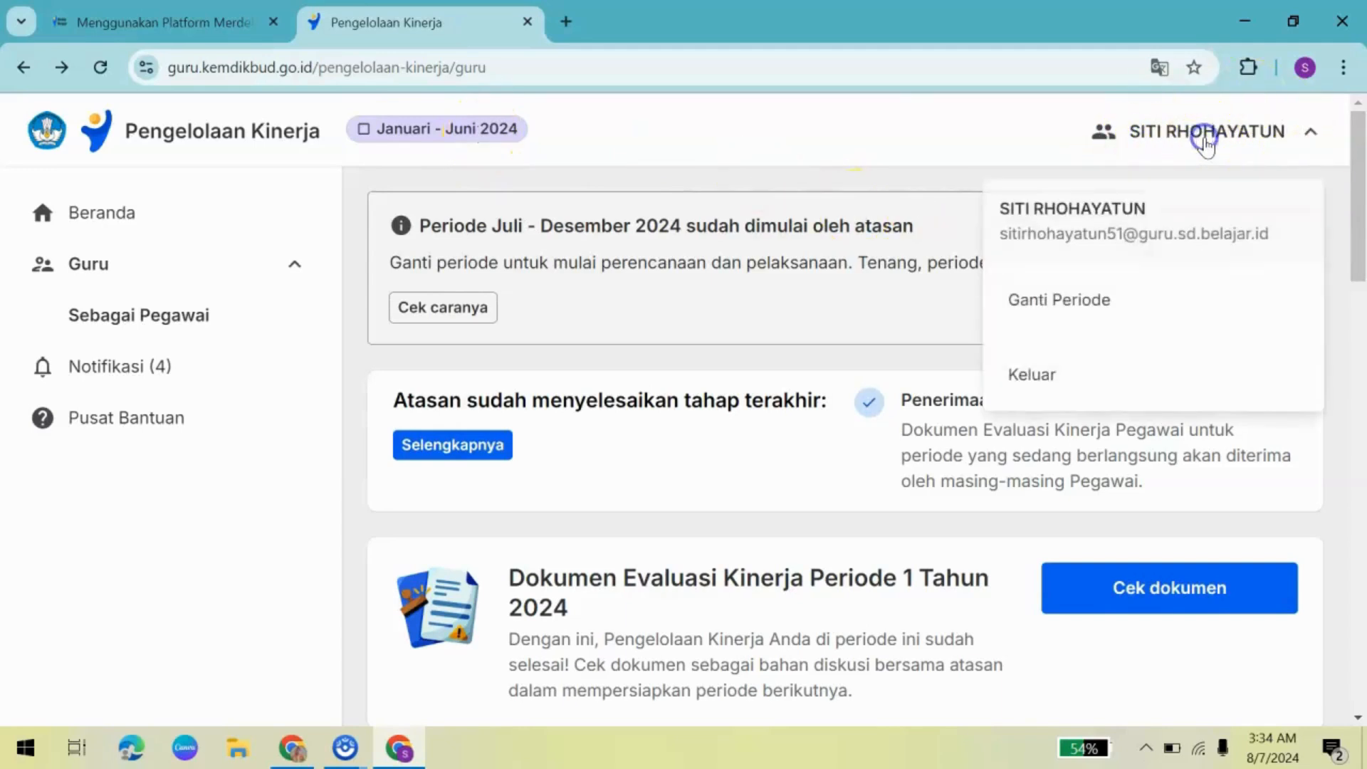
left_click(1058, 301)
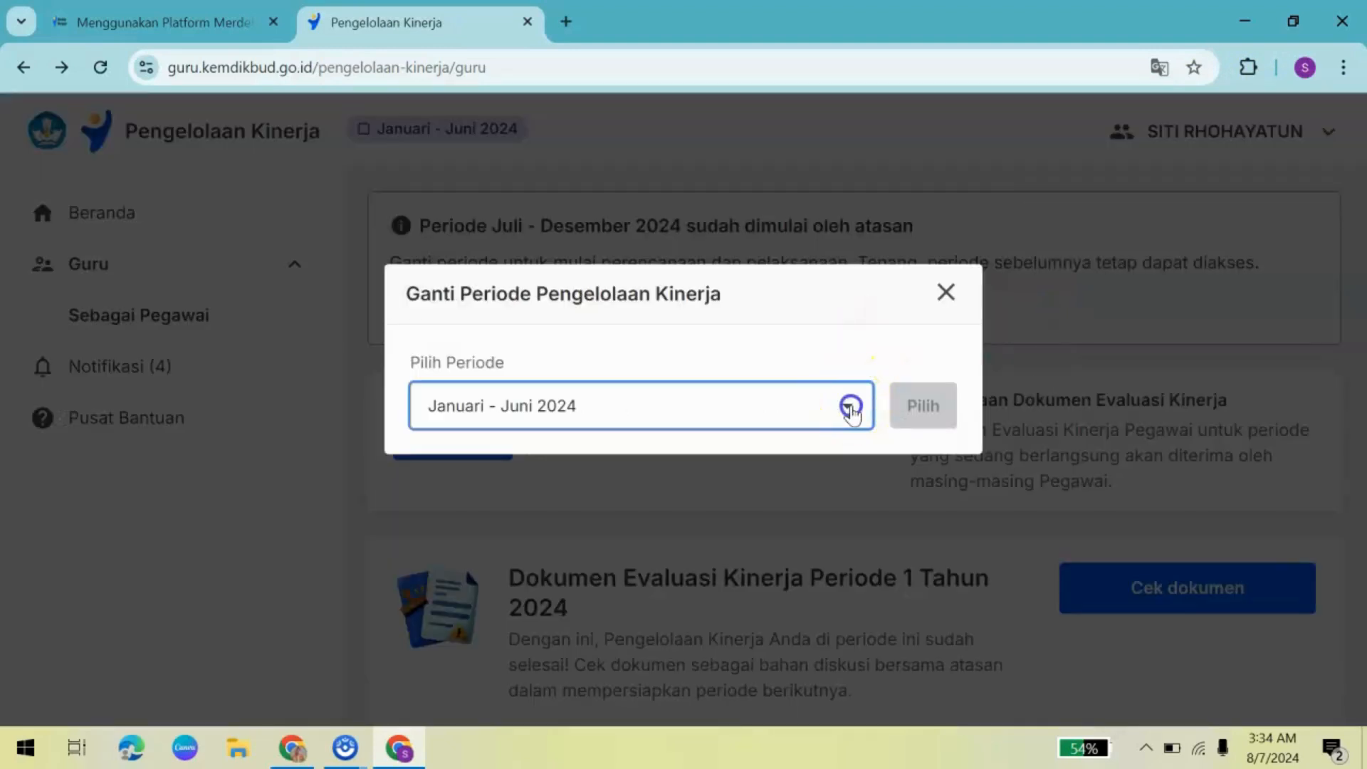
left_click(850, 408)
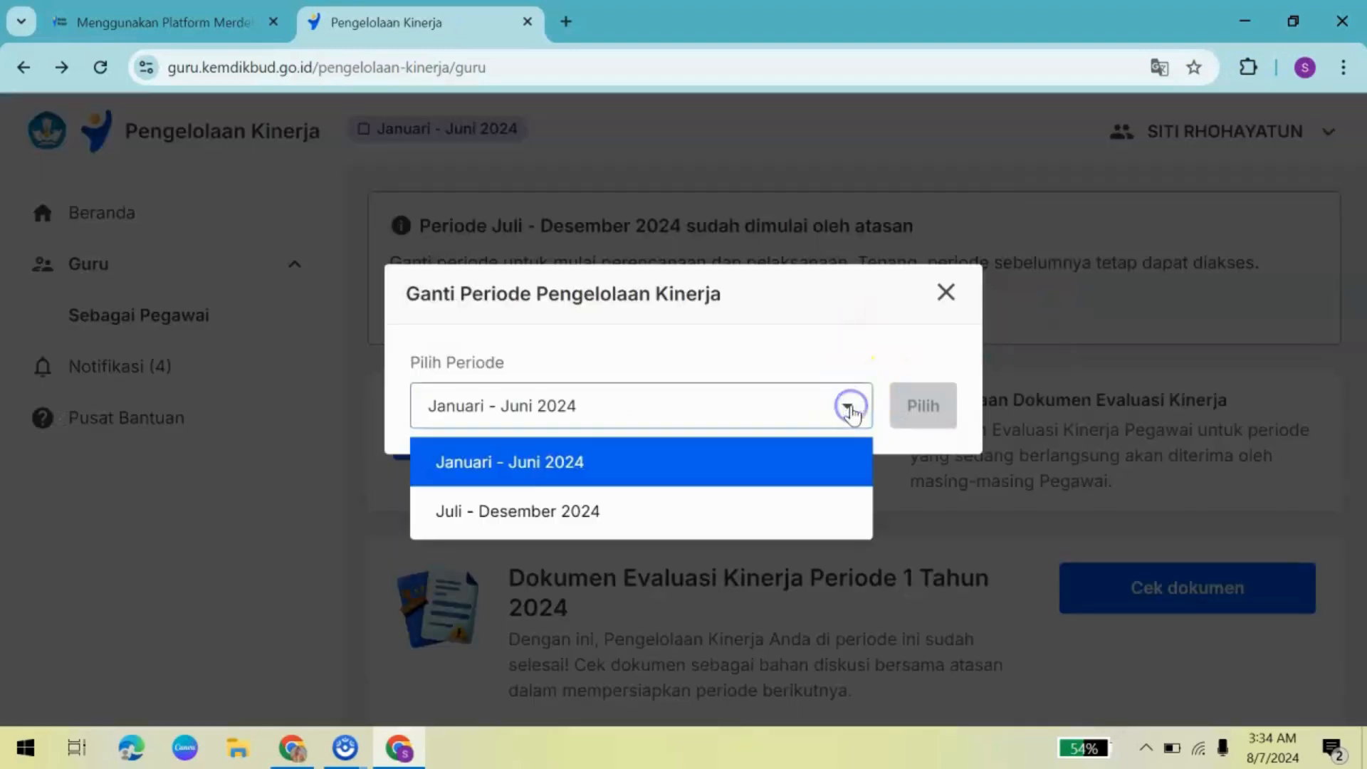
left_click(588, 514)
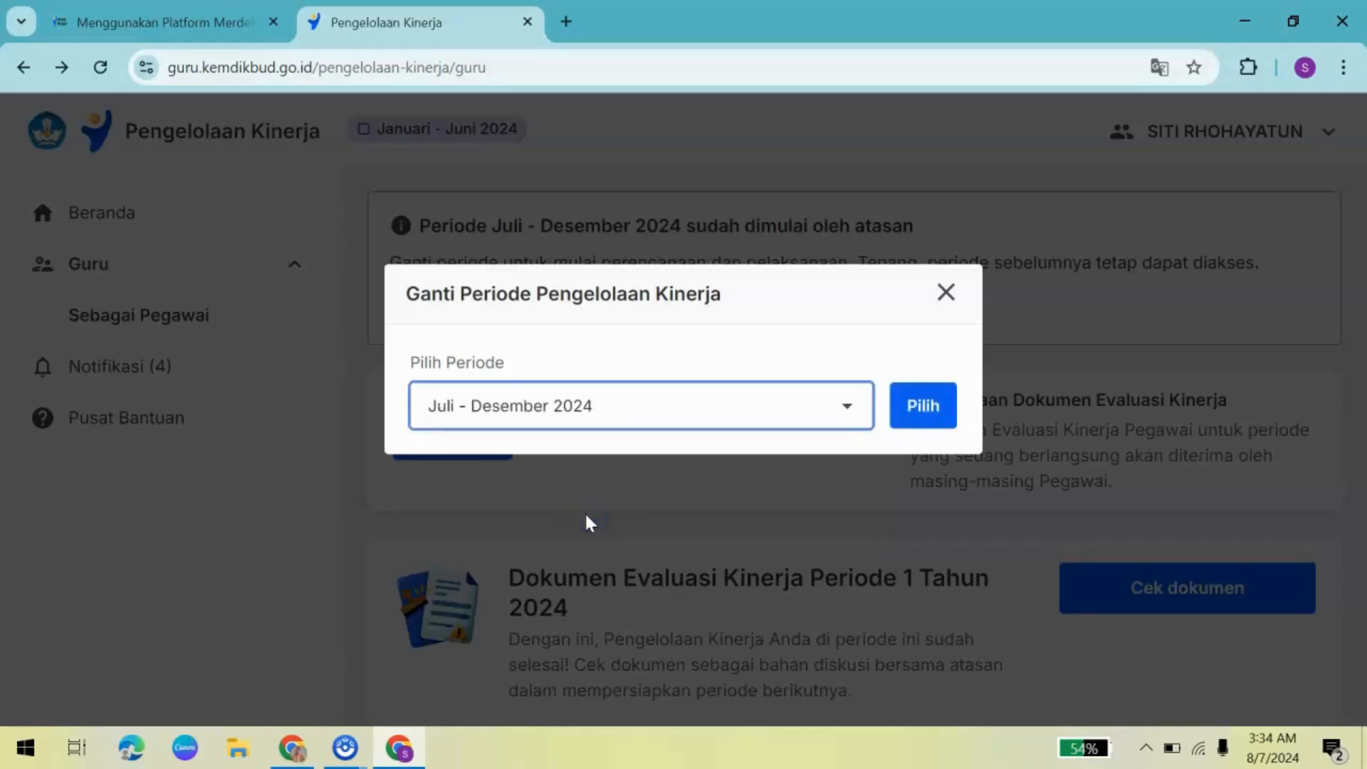
left_click(921, 409)
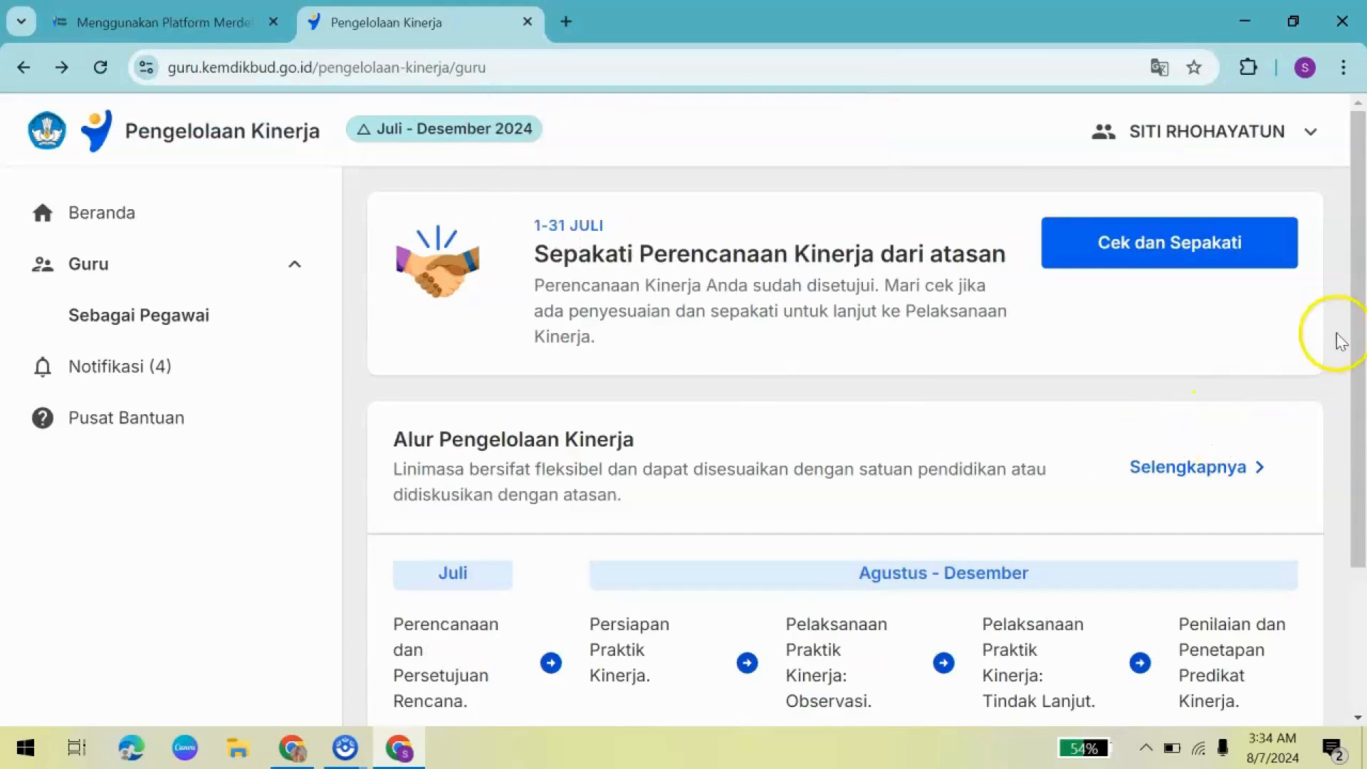
Look over the Alur Pengelolaan Kinerja timeline and open the supervisor-approved Perencanaan Kinerja for checking and agreement
mouse_move(1359, 220)
left_mouse_down()
mouse_move(1360, 413)
mouse_move(1356, 217)
left_mouse_up()
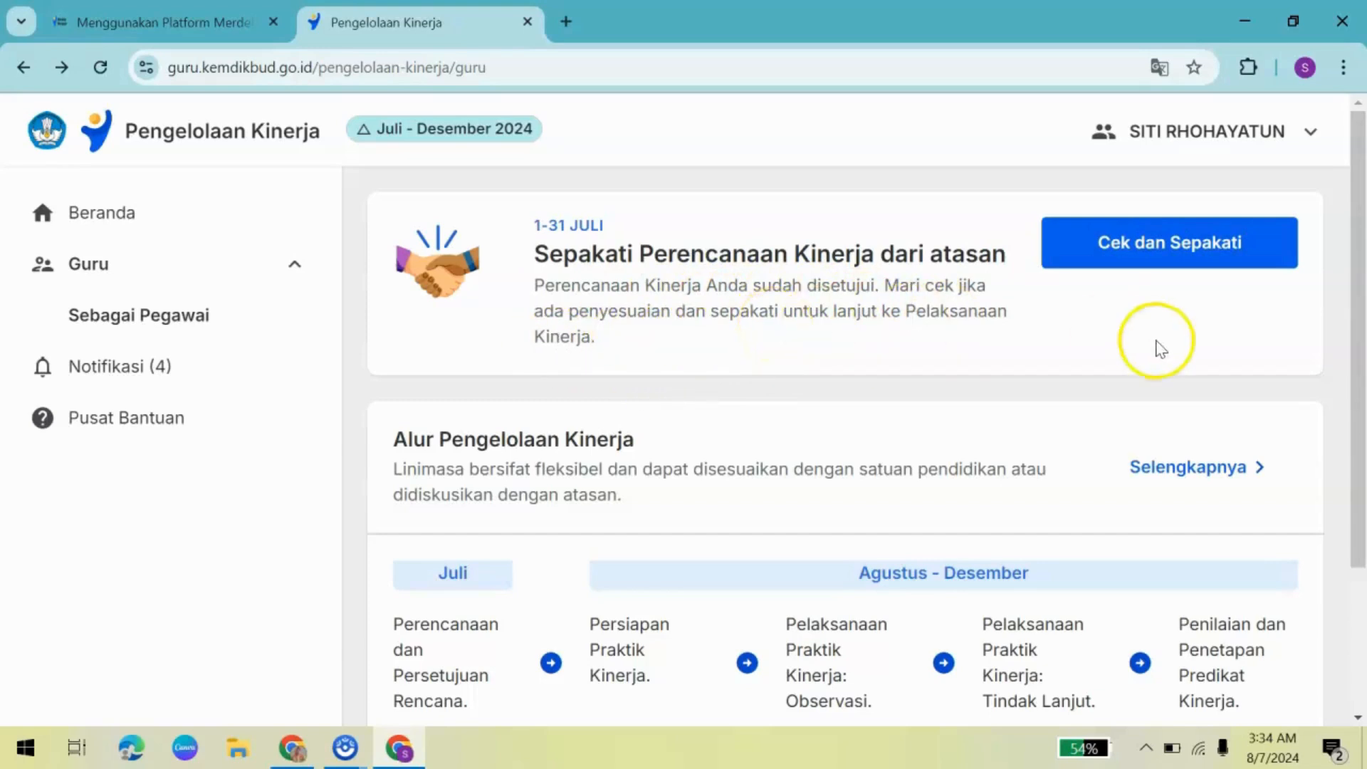
scroll(1360, 332, "down", 2)
left_click_drag(1360, 332, 1362, 461)
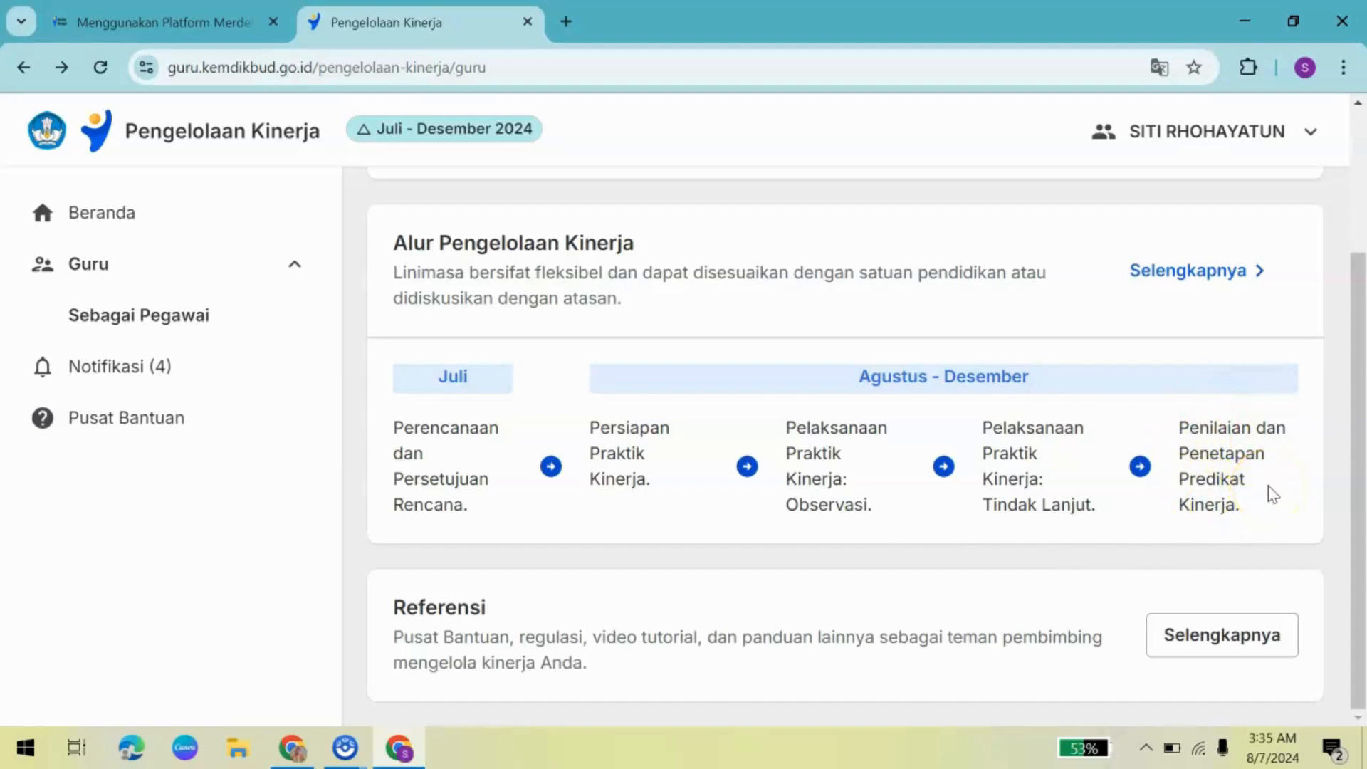
left_click_drag(1359, 476, 1360, 351)
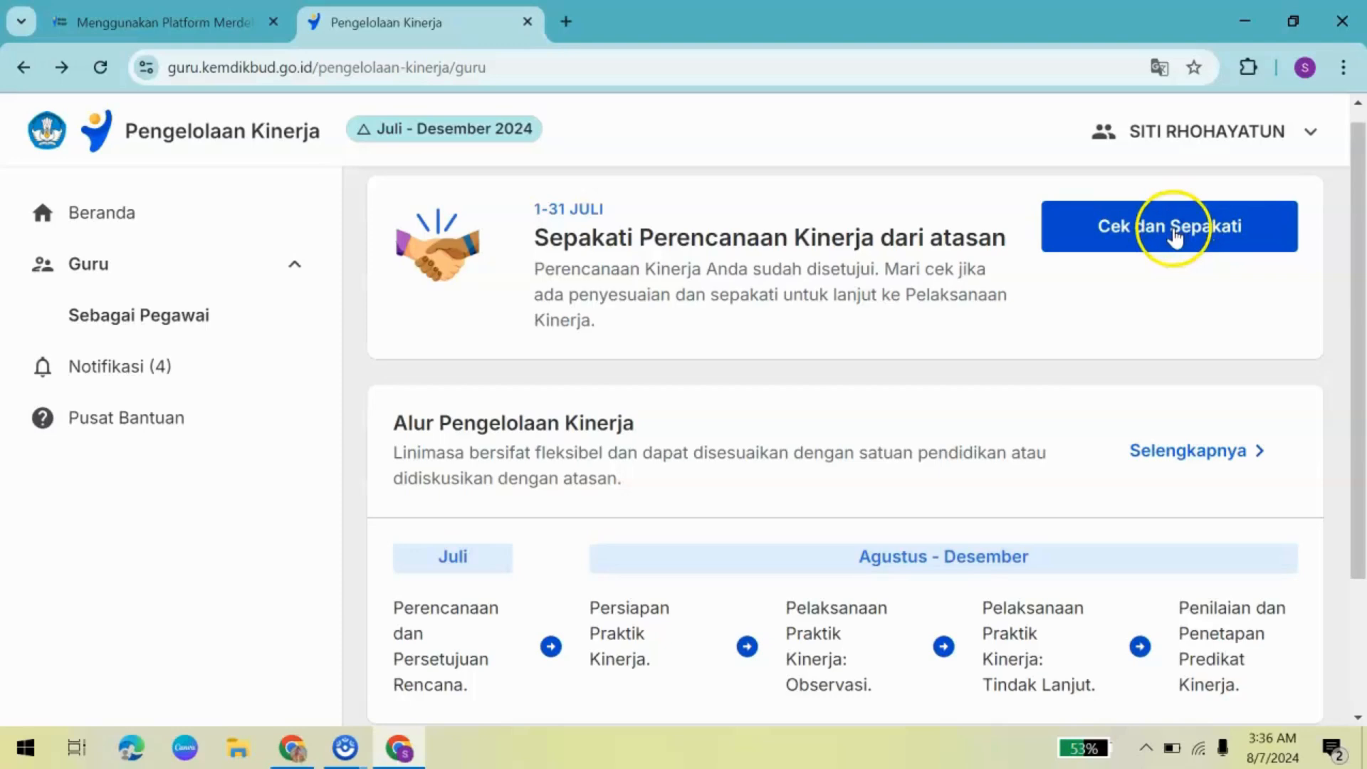
left_click(1061, 240)
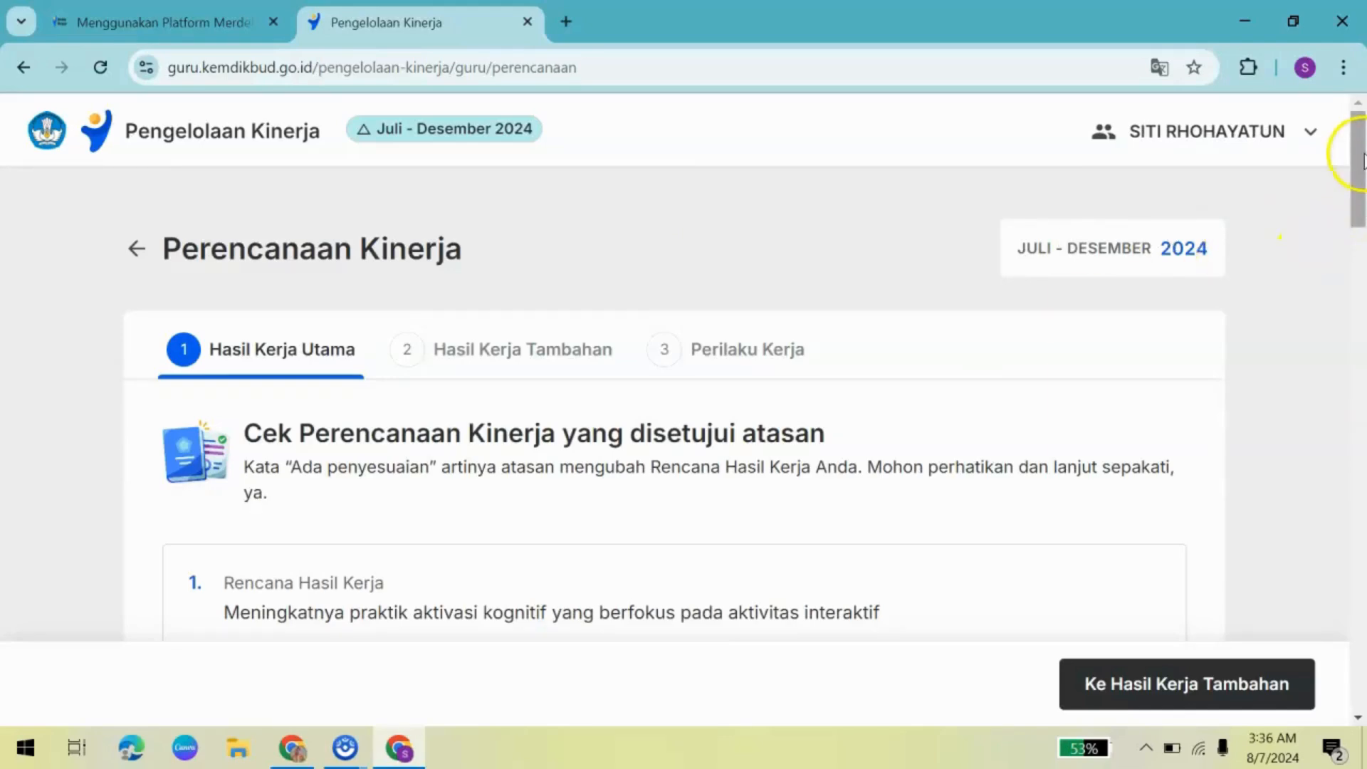
mouse_move(1355, 163)
left_mouse_down()
mouse_move(1361, 648)
mouse_move(1337, 412)
mouse_move(1339, 150)
left_mouse_up()
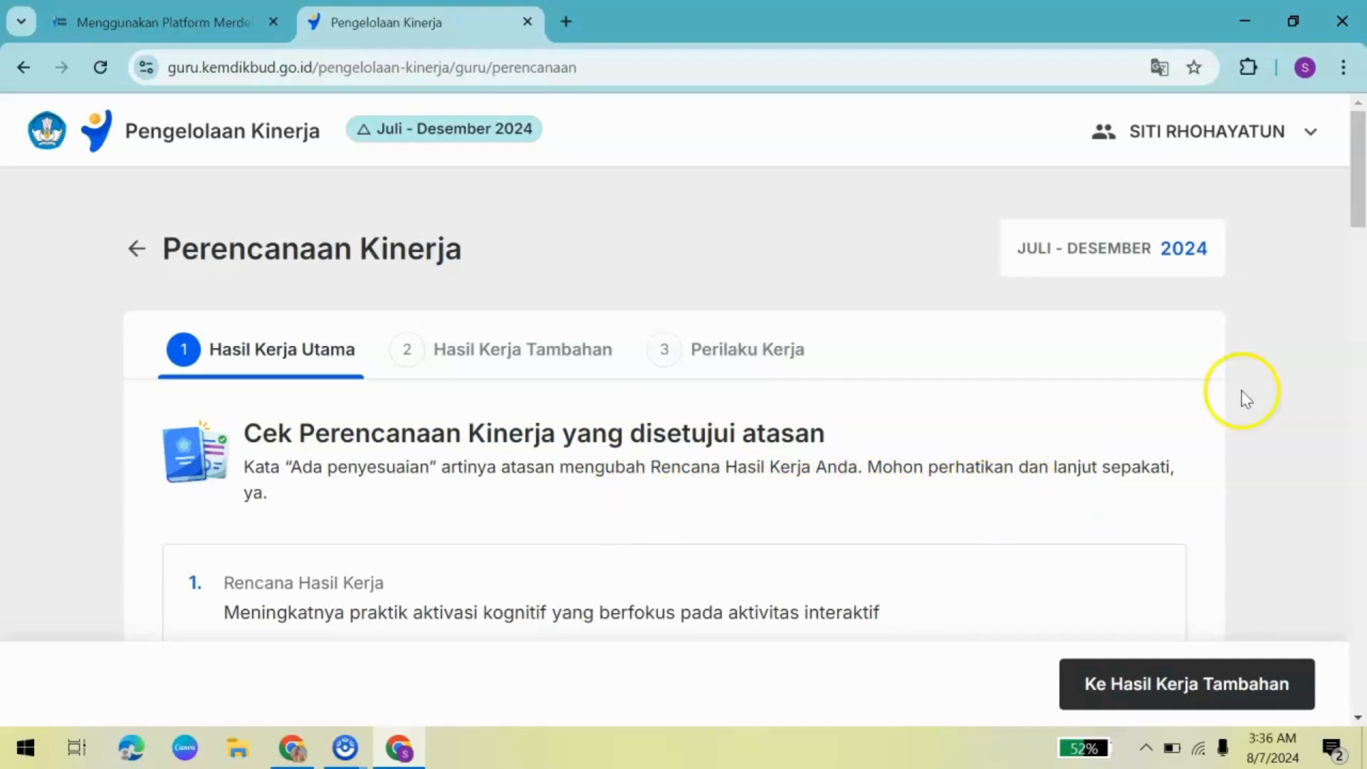
Review Rencana Hasil Kerja 1 to 3 under Hasil Kerja Utama, including the evidence guide for the first plan
left_click_drag(1360, 228, 1360, 285)
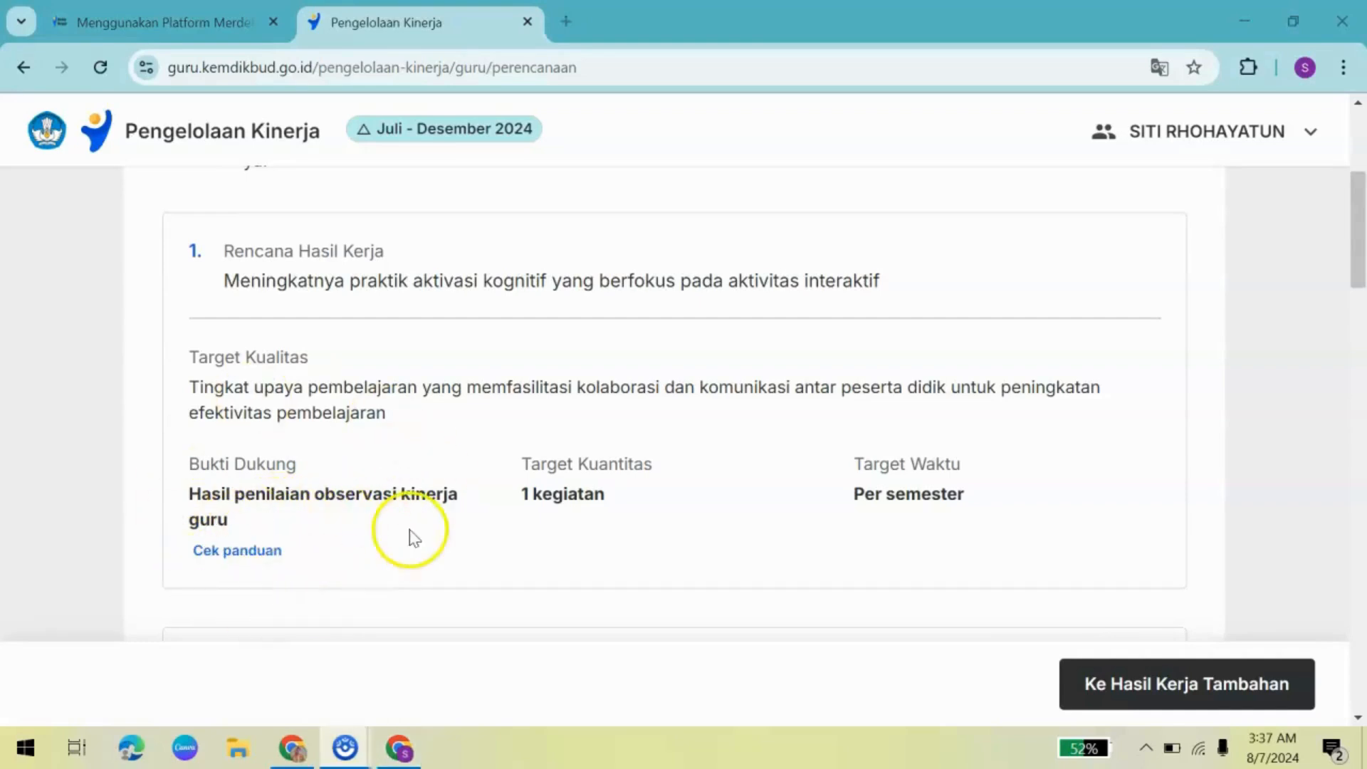
left_click(245, 556)
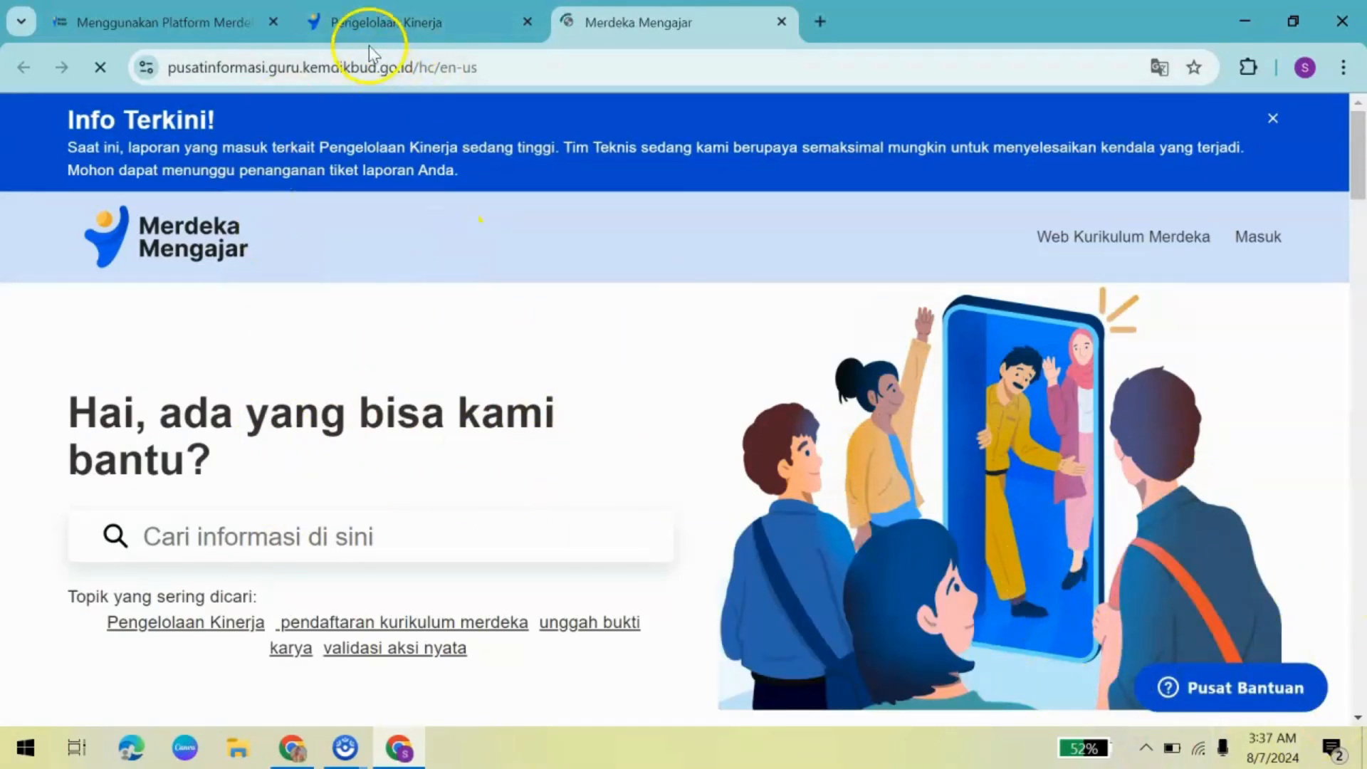
left_click(358, 24)
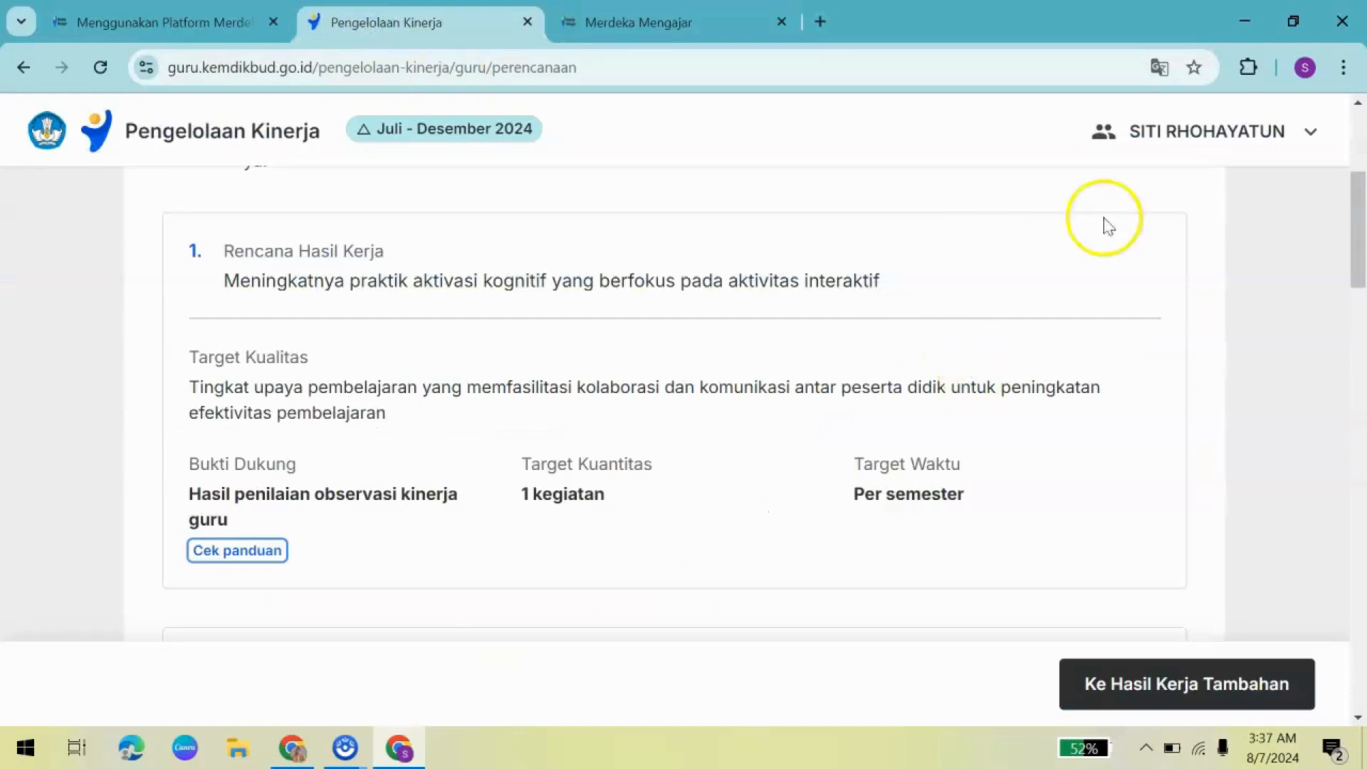
left_click_drag(1362, 275, 1361, 313)
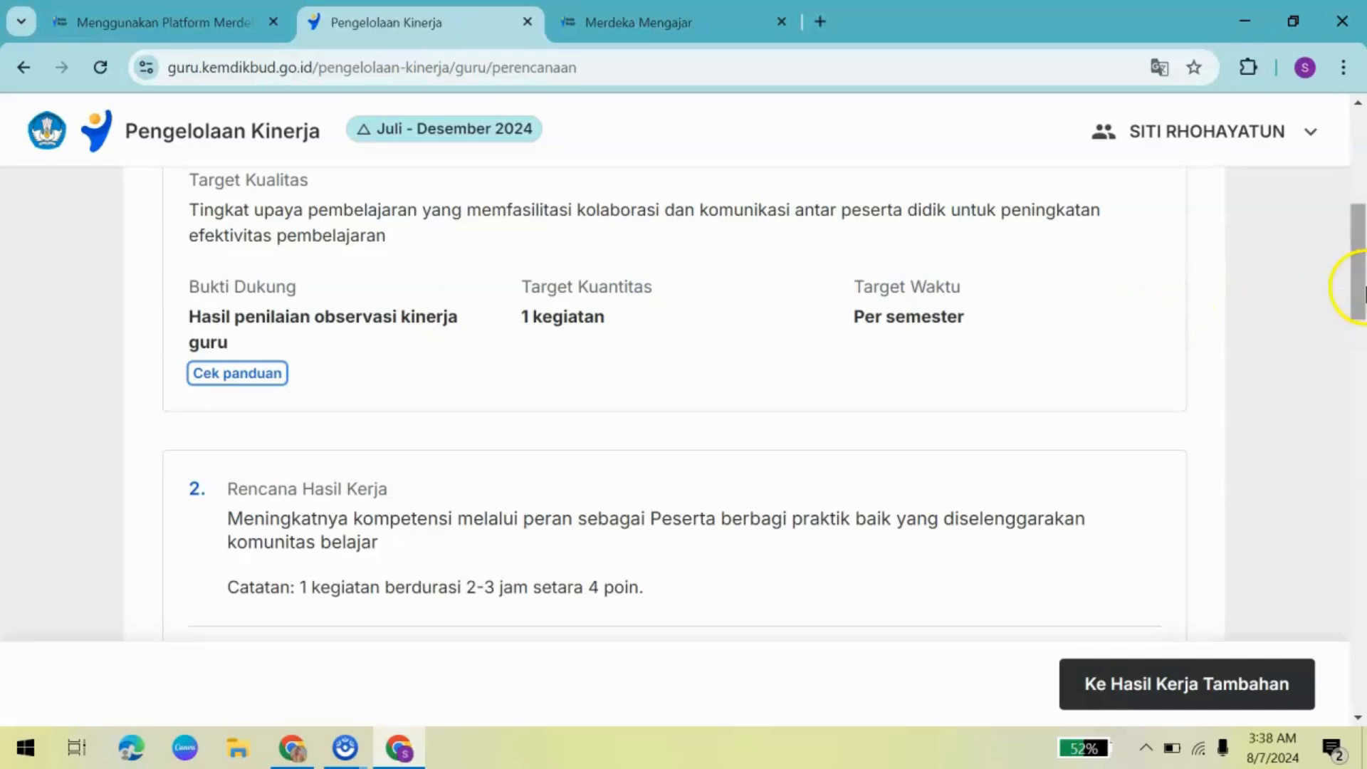
left_click_drag(1362, 285, 1362, 331)
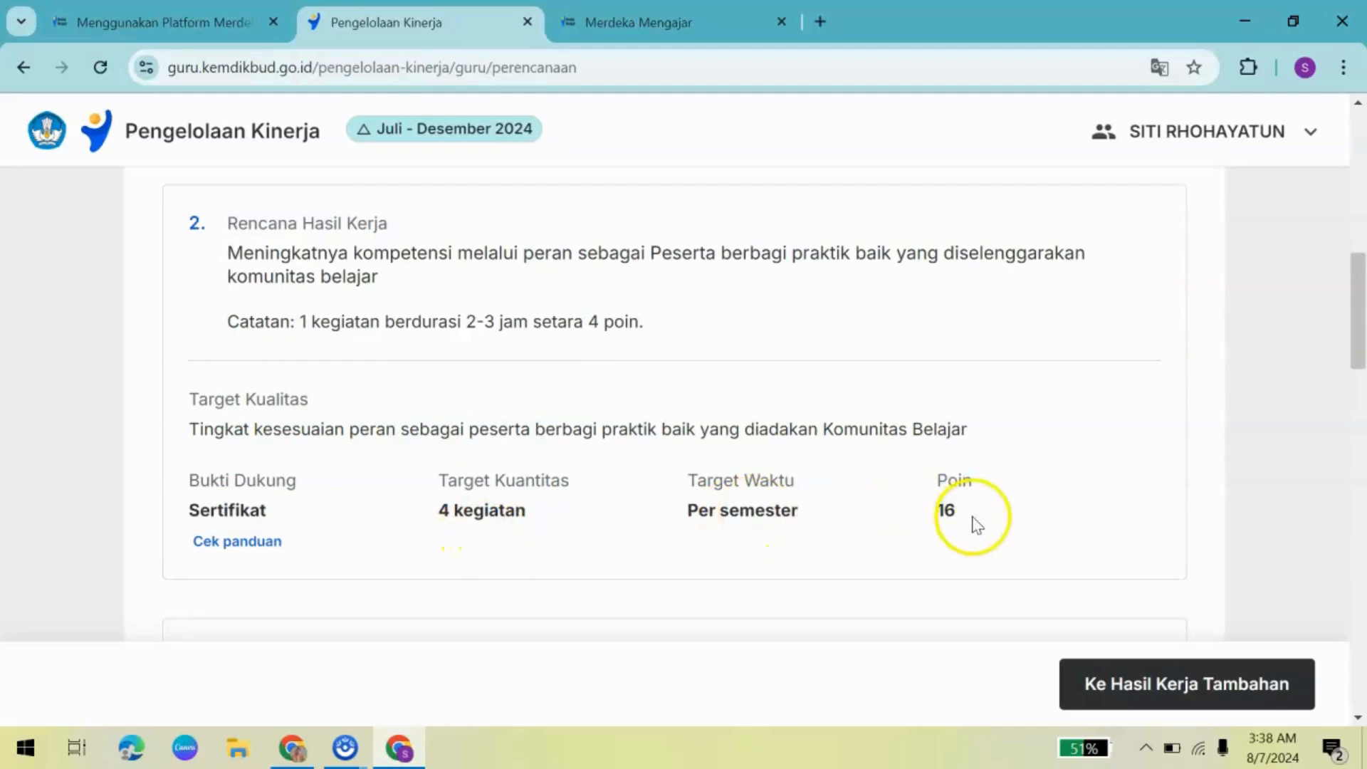
left_click_drag(1360, 347, 1360, 430)
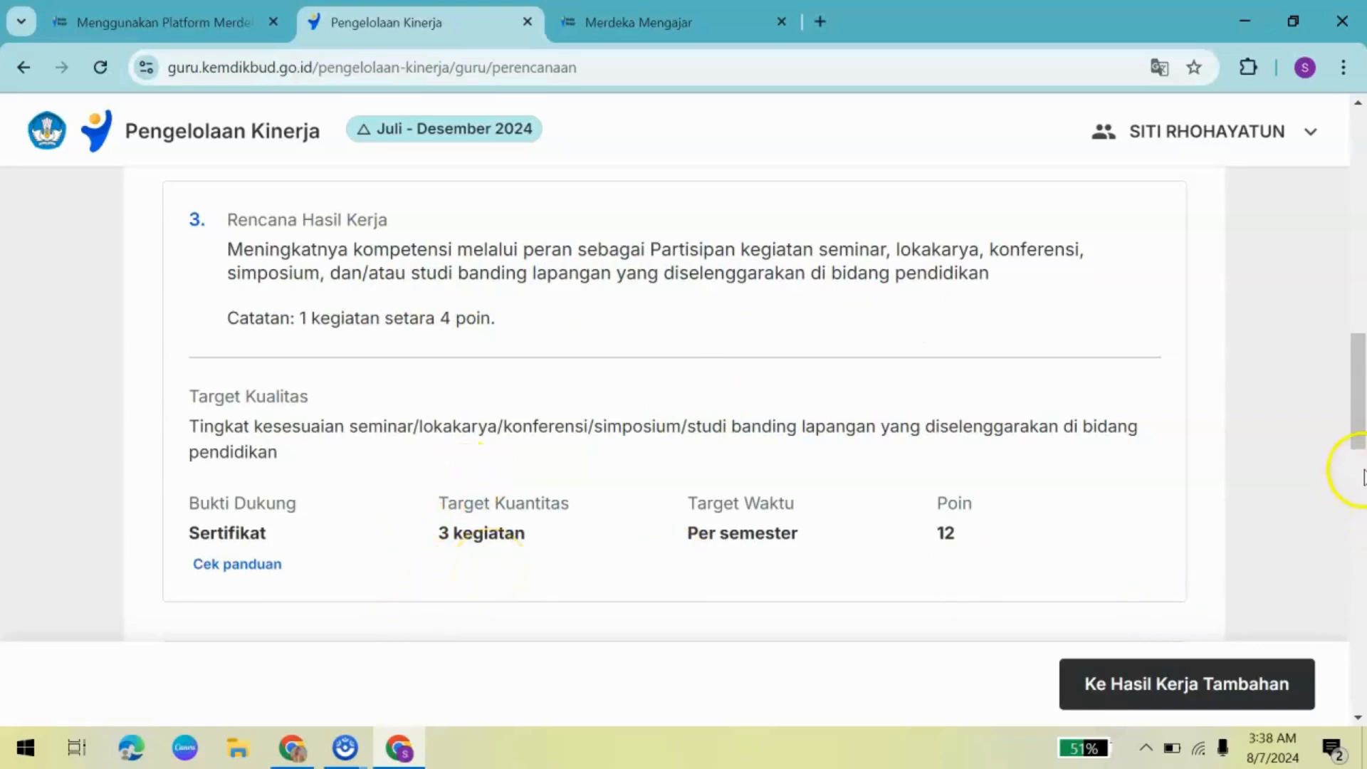
Check the supervisor's adjustment to Rencana Hasil Kerja 4 and acknowledge it
left_click_drag(1362, 427, 1362, 479)
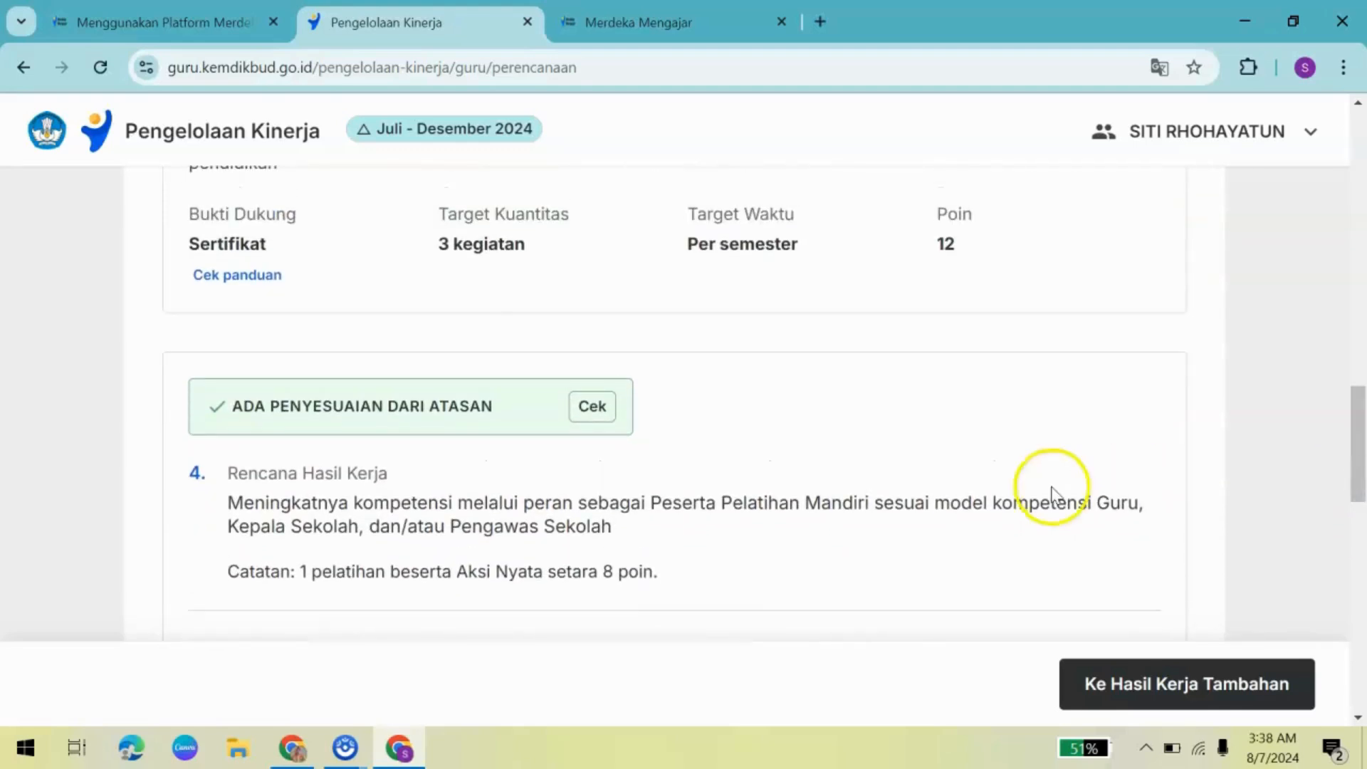
left_click(593, 411)
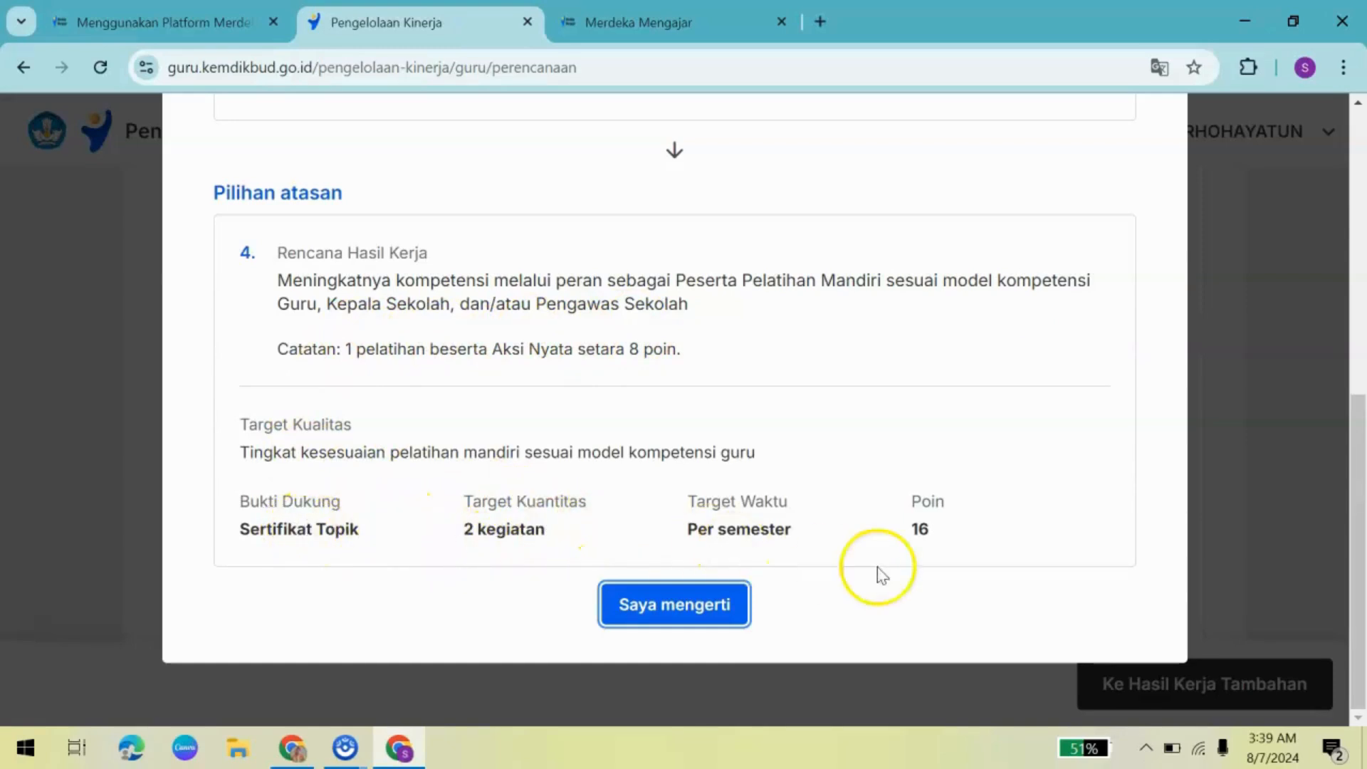
left_click(682, 619)
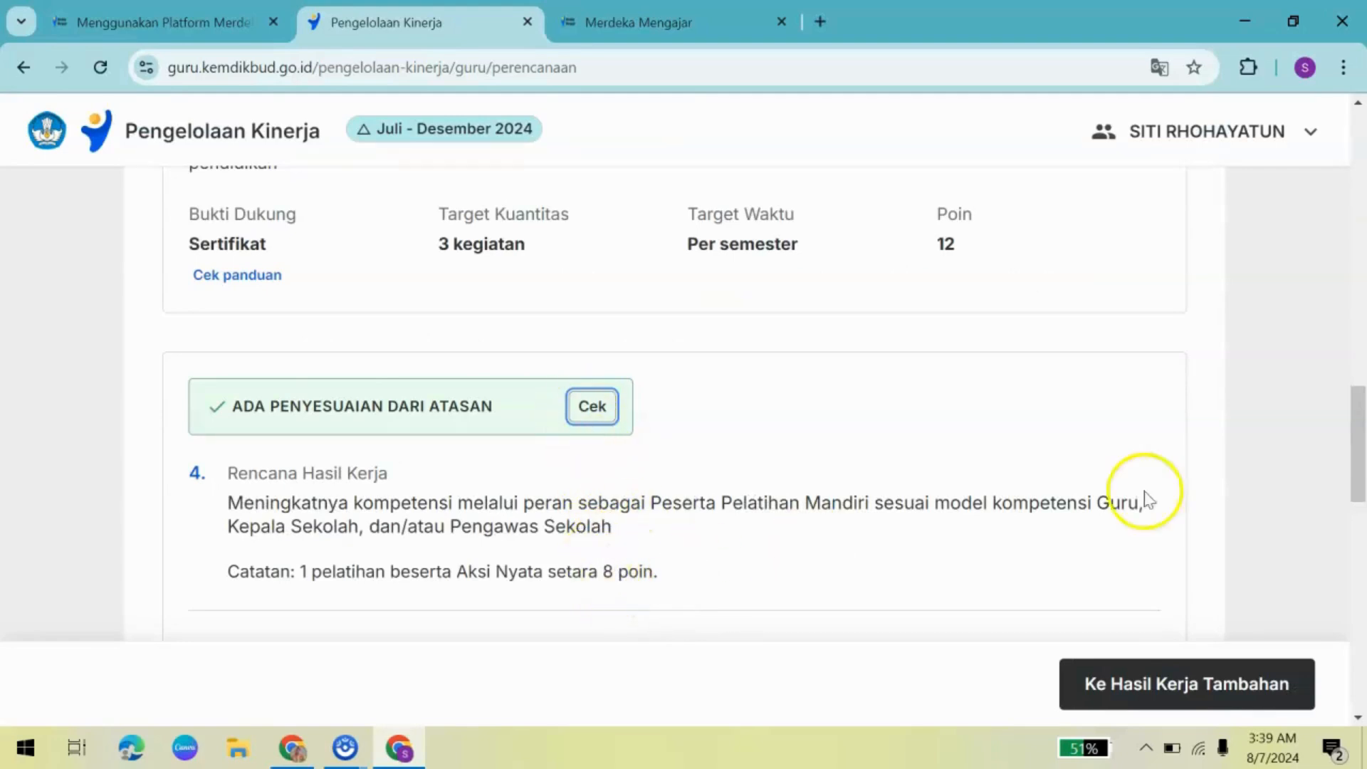
Review the targets and supporting evidence of Rencana Hasil Kerja 5 and 6 under Hasil Kerja Utama
left_click_drag(1360, 474, 1360, 586)
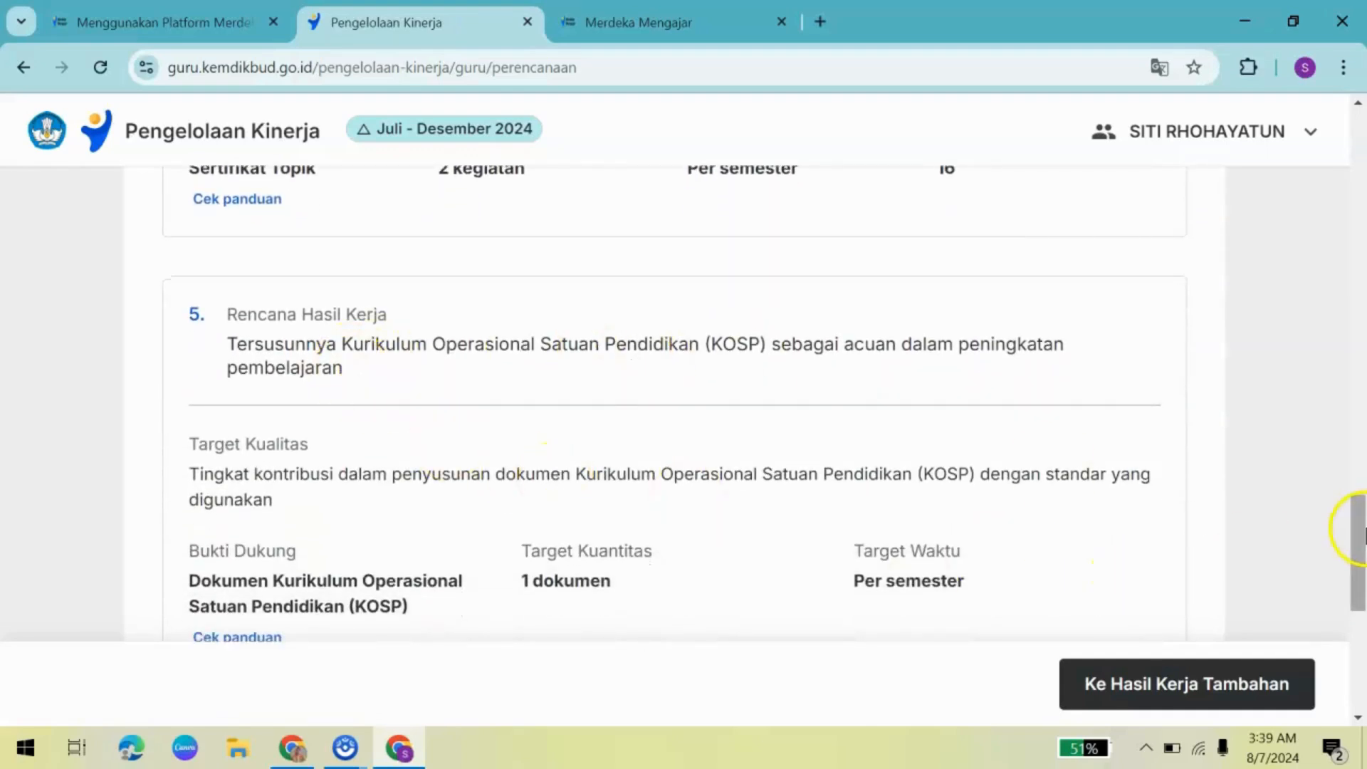
left_click_drag(1360, 534, 1360, 573)
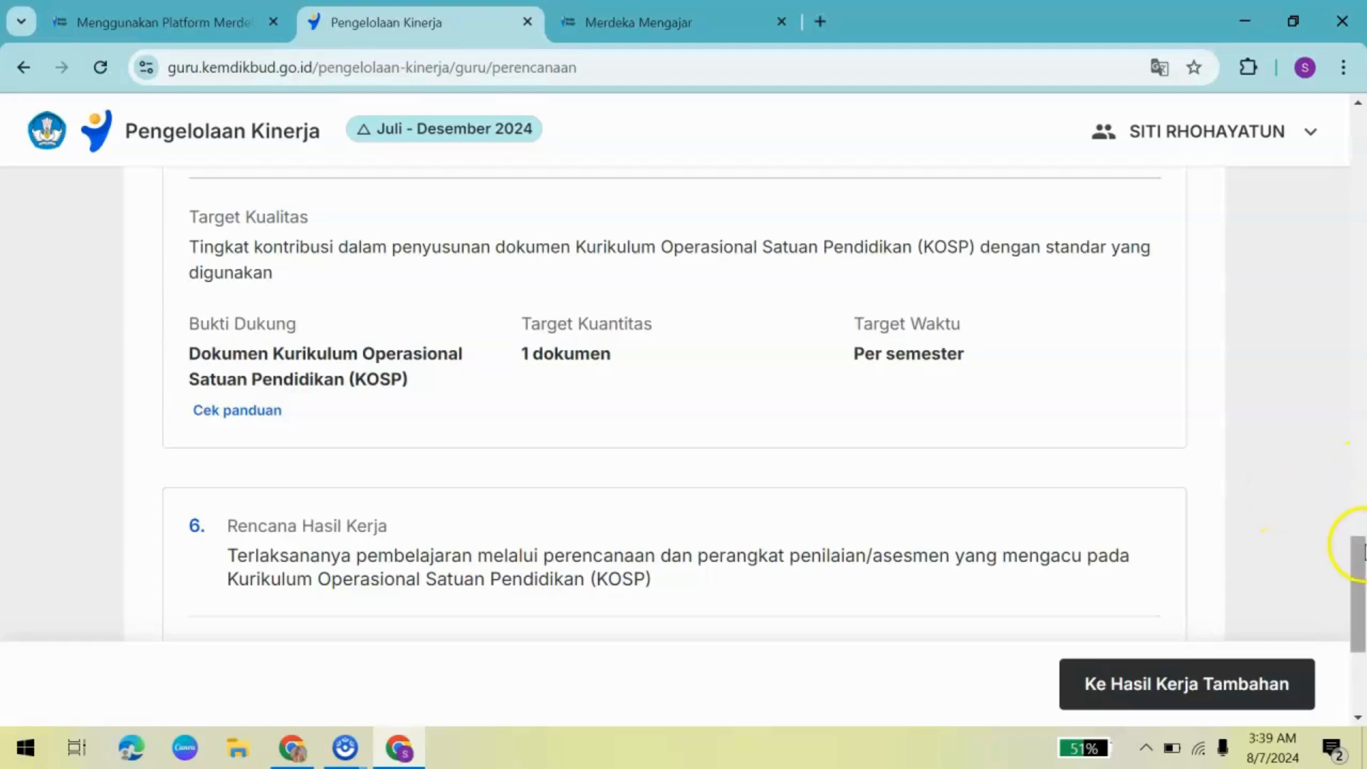
left_click_drag(1360, 563, 1360, 621)
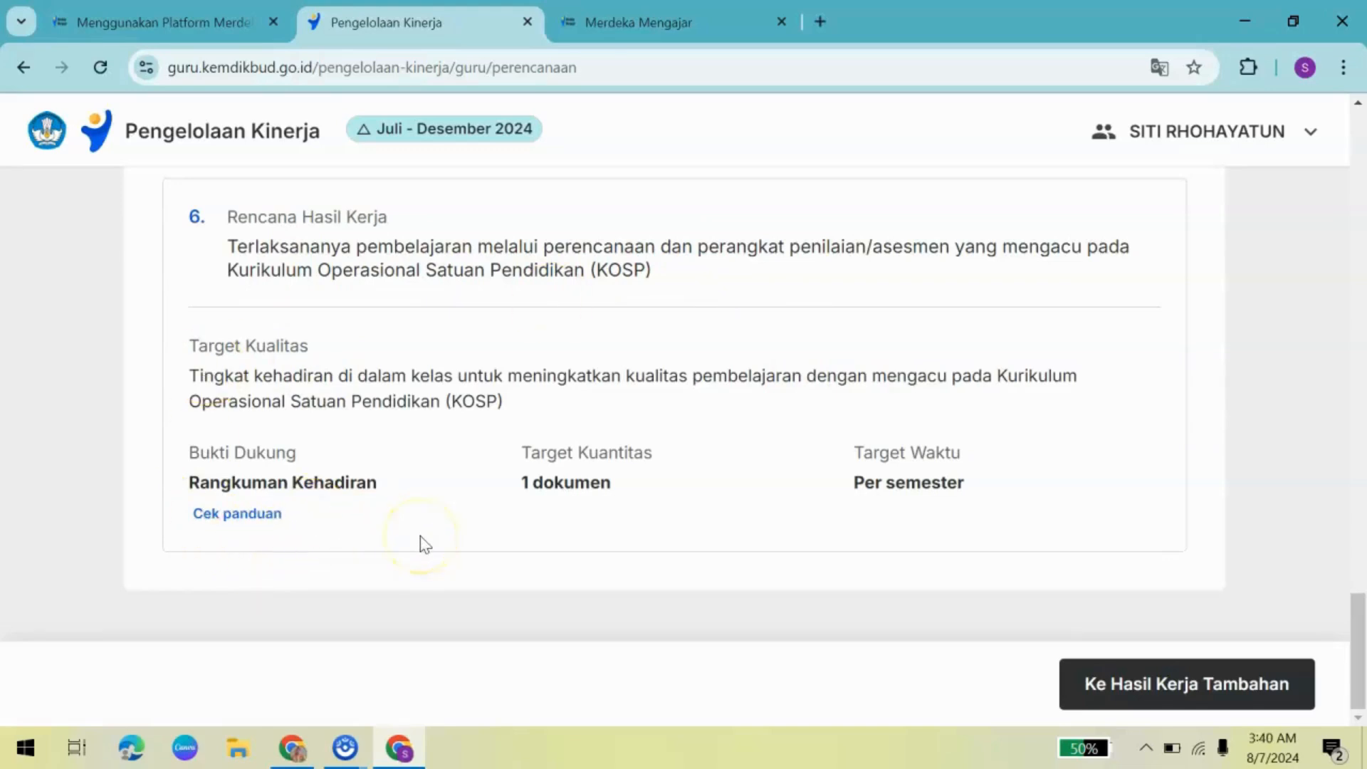
Proceed to Hasil Kerja Tambahan and review its three additional-duty plans: Pembina Ekstrakurikuler, Guru Piket and TPPK
left_click(1219, 700)
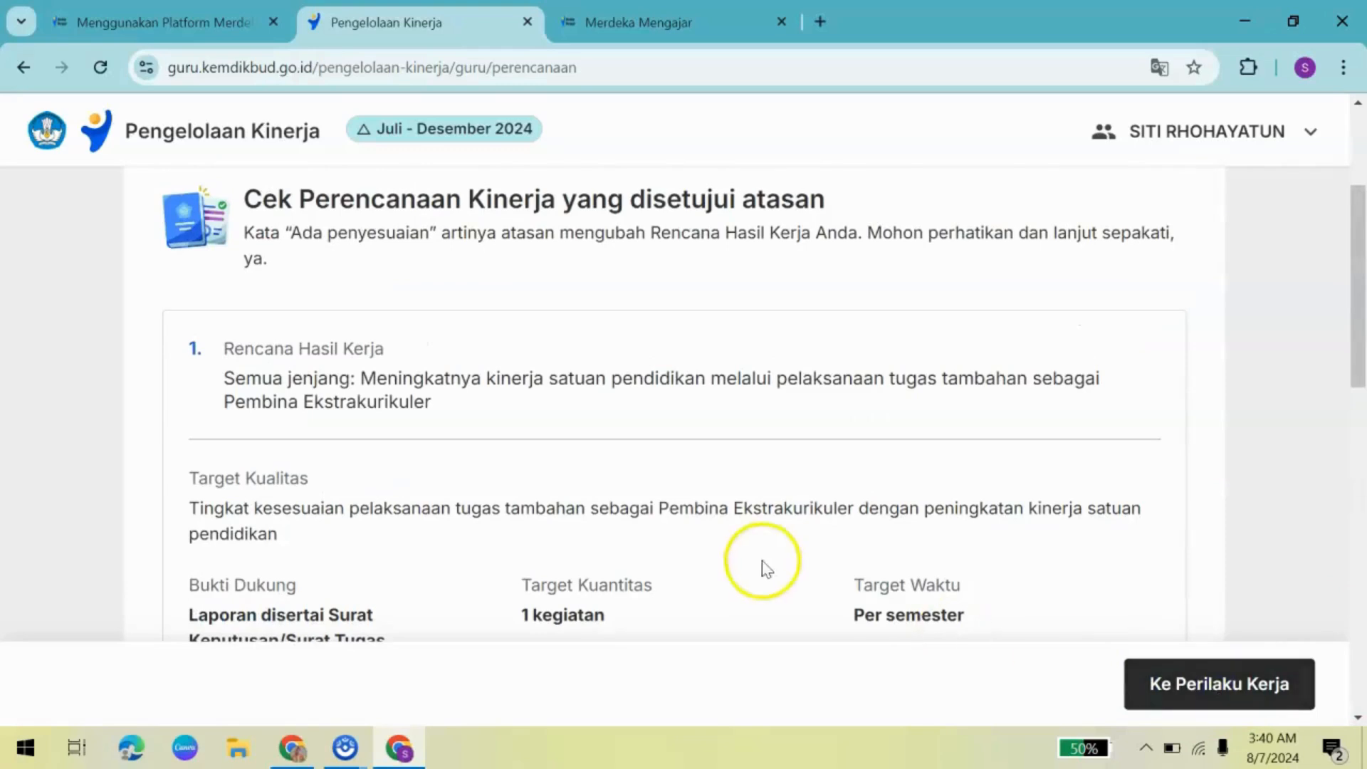
left_click_drag(1362, 353, 1348, 309)
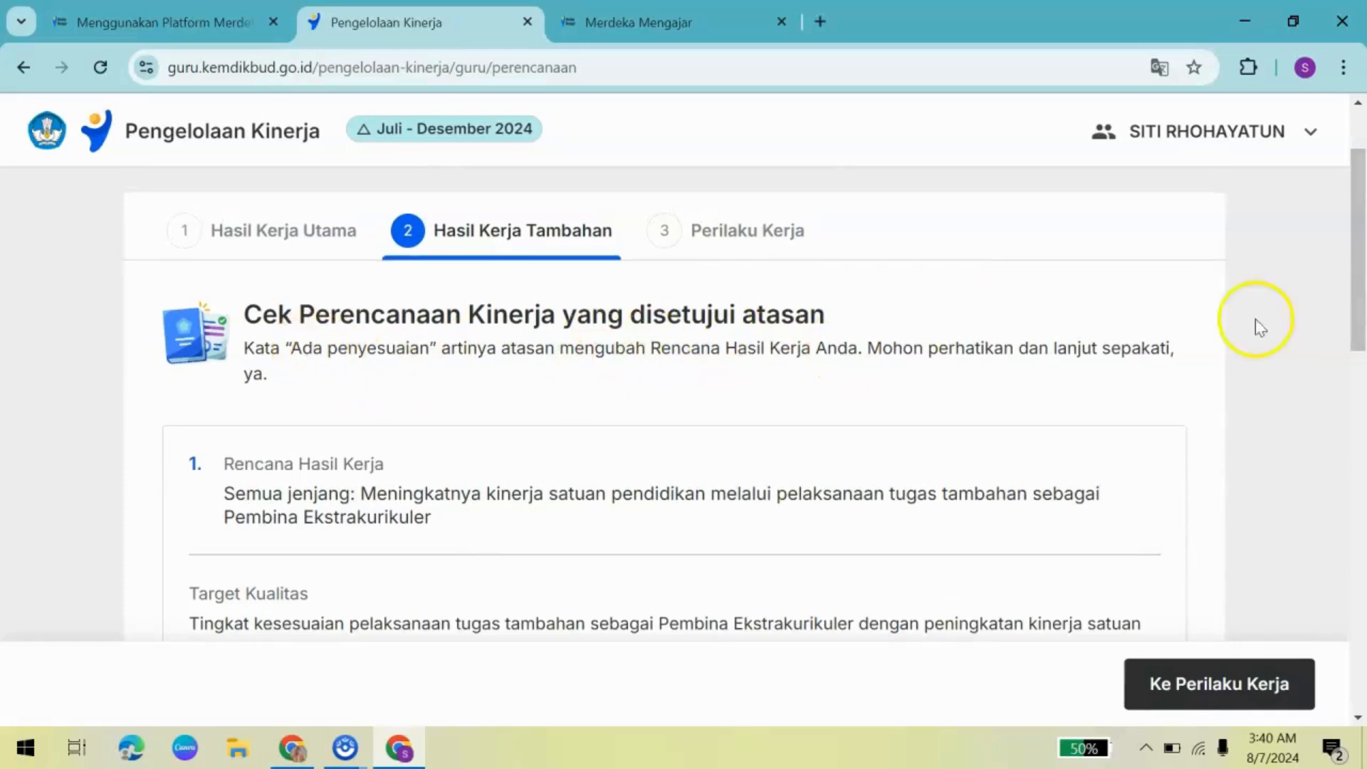
left_click_drag(1361, 324, 1353, 393)
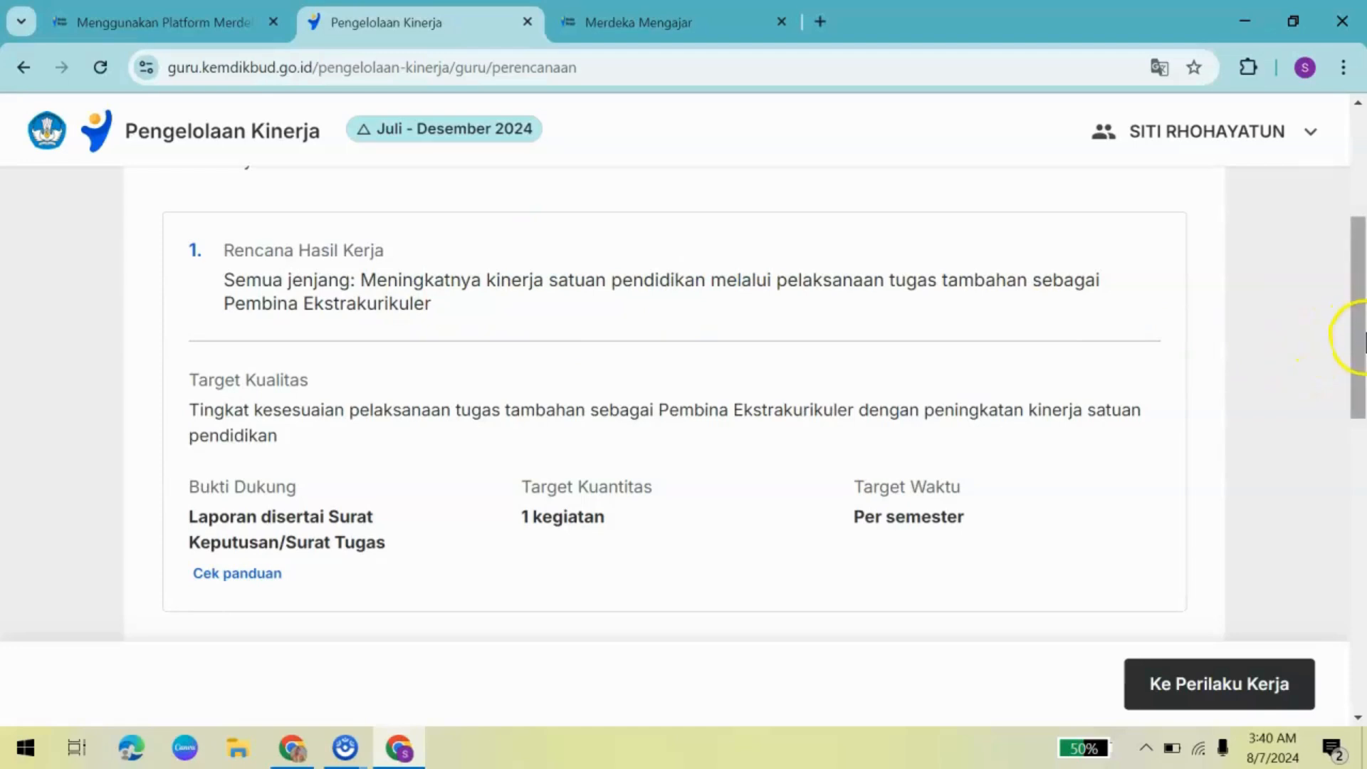
left_click_drag(1356, 342, 1361, 477)
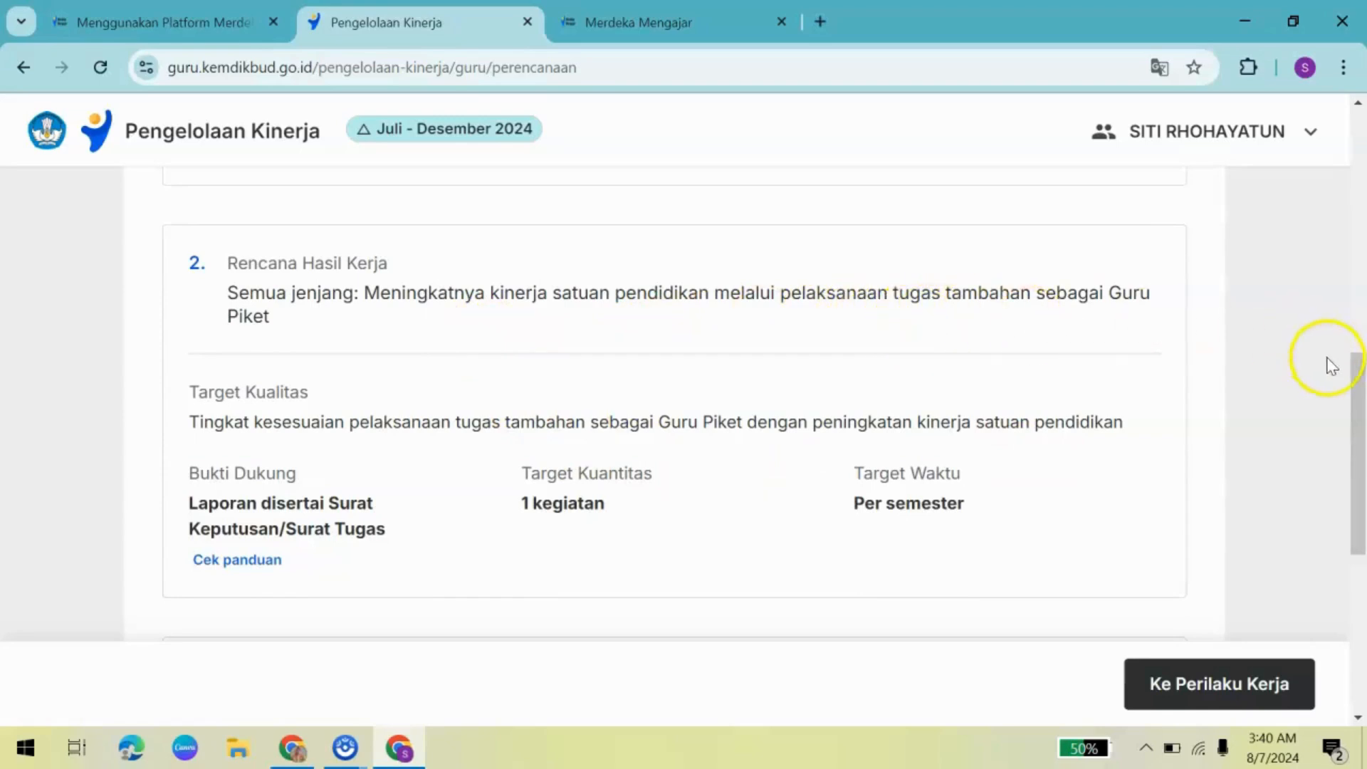
left_click_drag(1361, 438, 1362, 537)
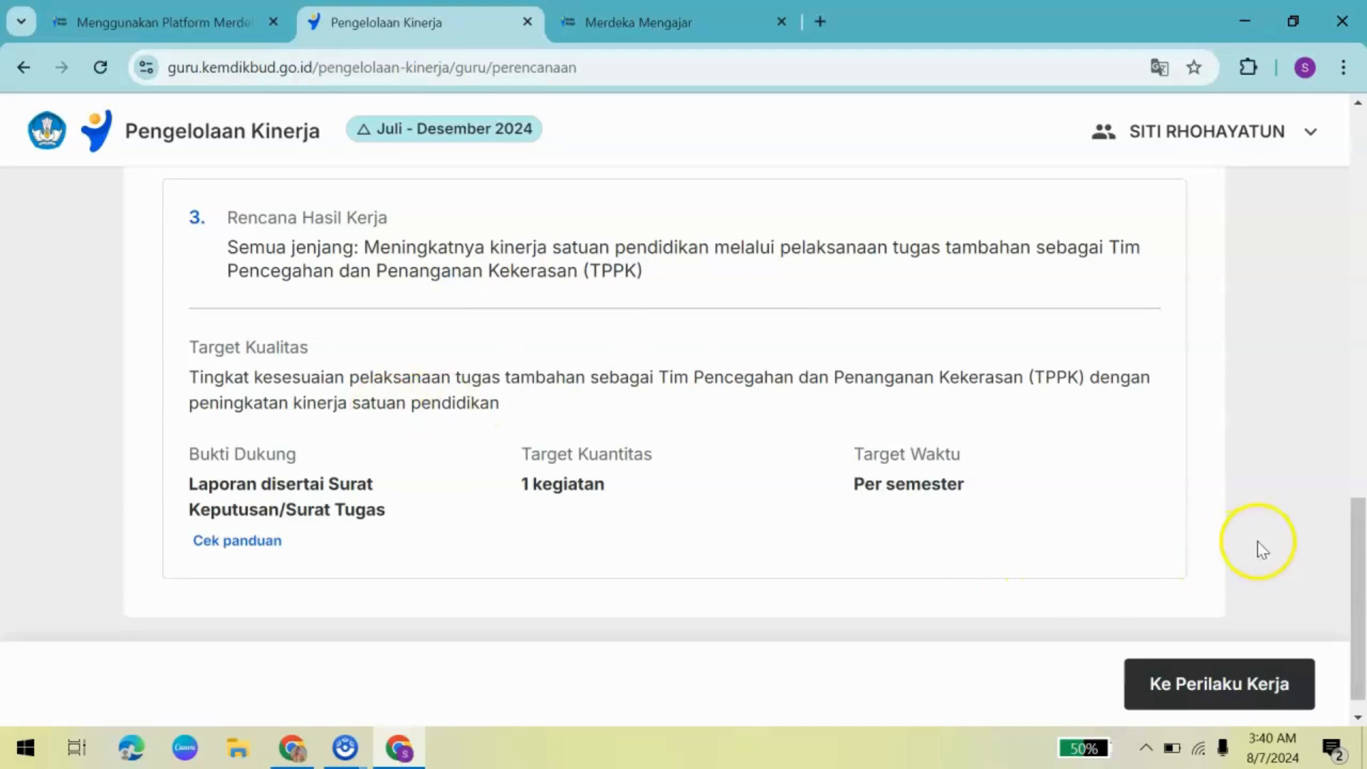
left_click_drag(1361, 548, 1360, 566)
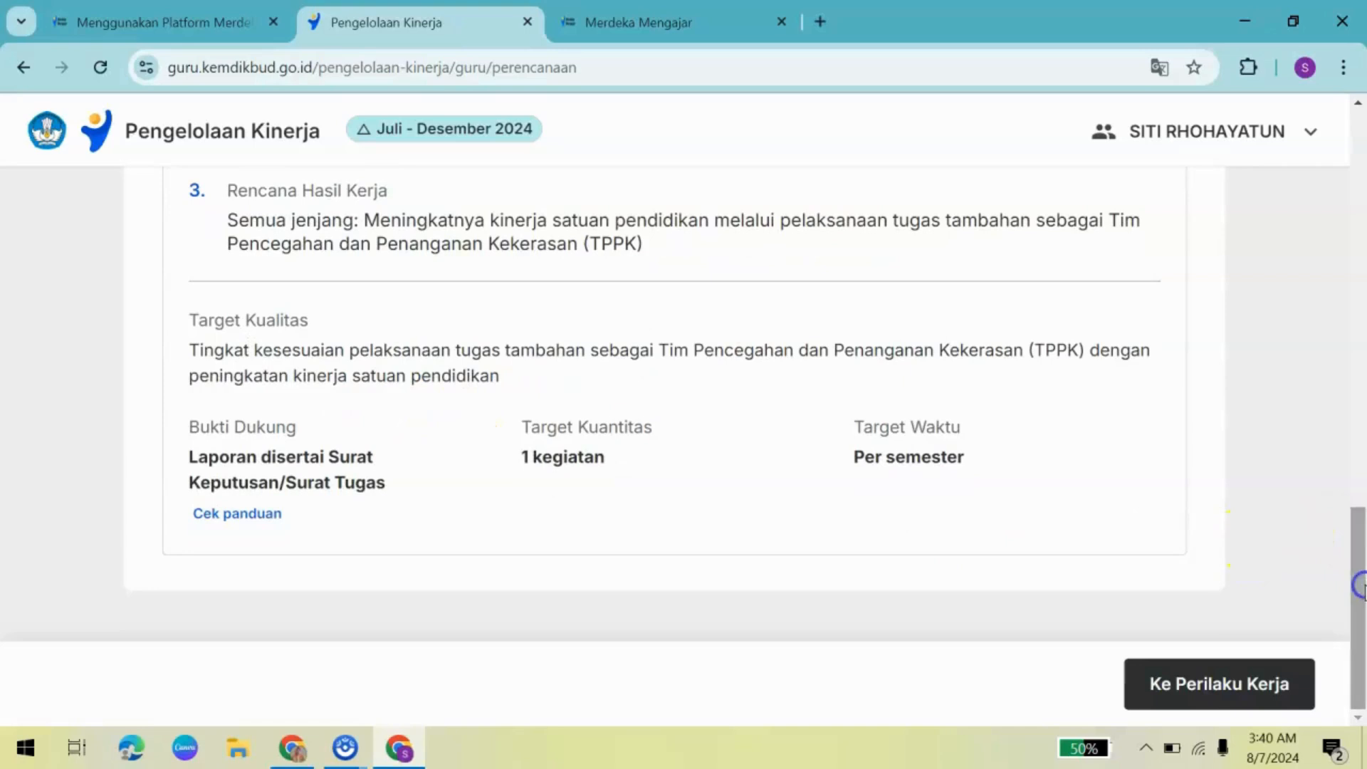
Review the Perilaku Kerja section, and agree to the Perencanaan Kinerja approved by the supervisor
left_click(1229, 691)
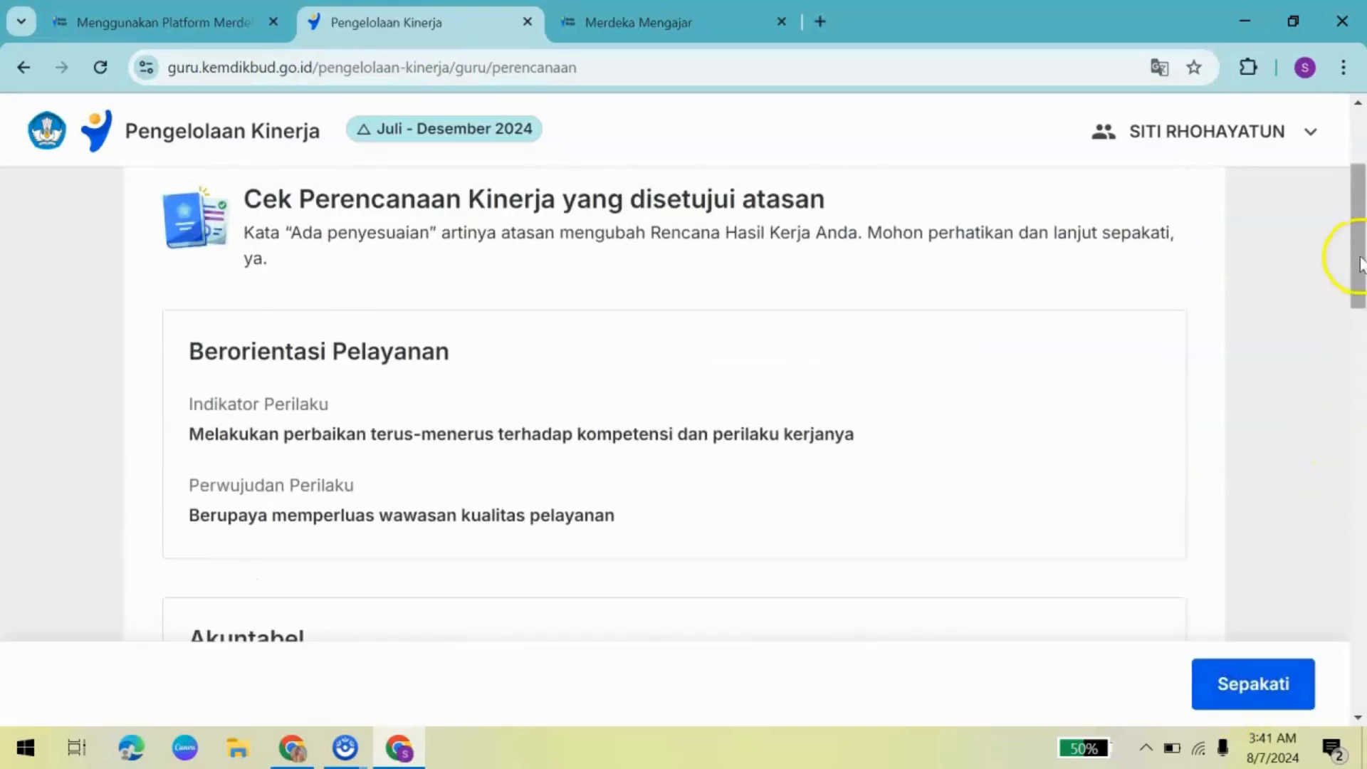
left_click_drag(1360, 263, 1362, 663)
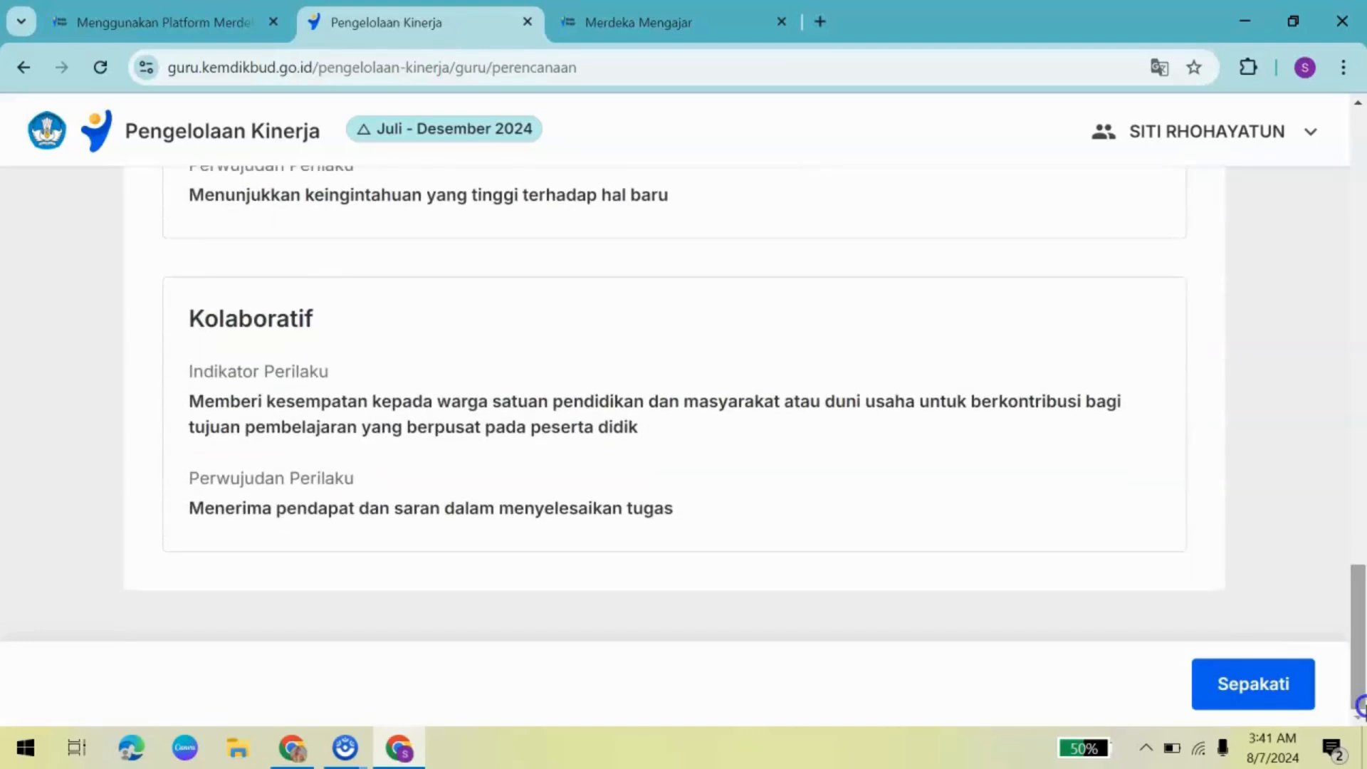
left_click(1255, 693)
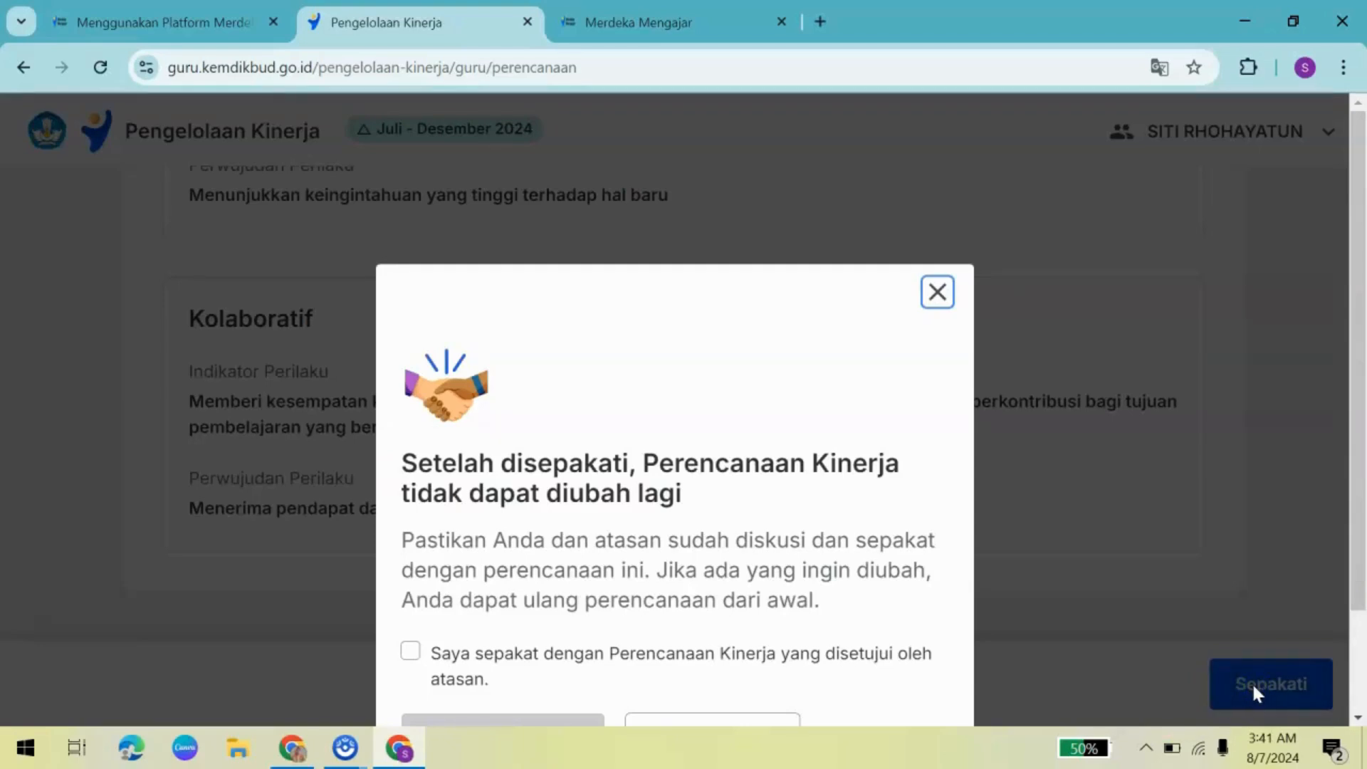
scroll(1362, 449, "down", 2)
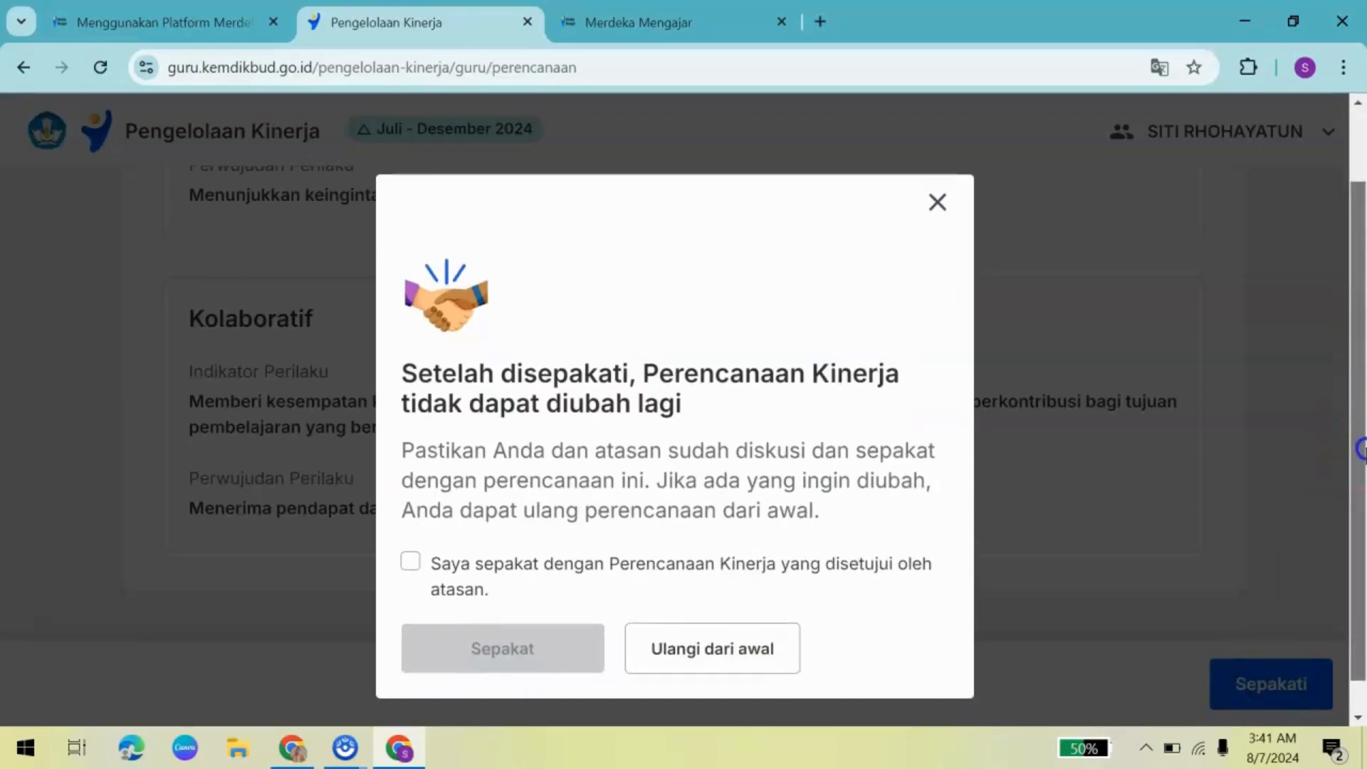
scroll(1362, 449, "down", 1)
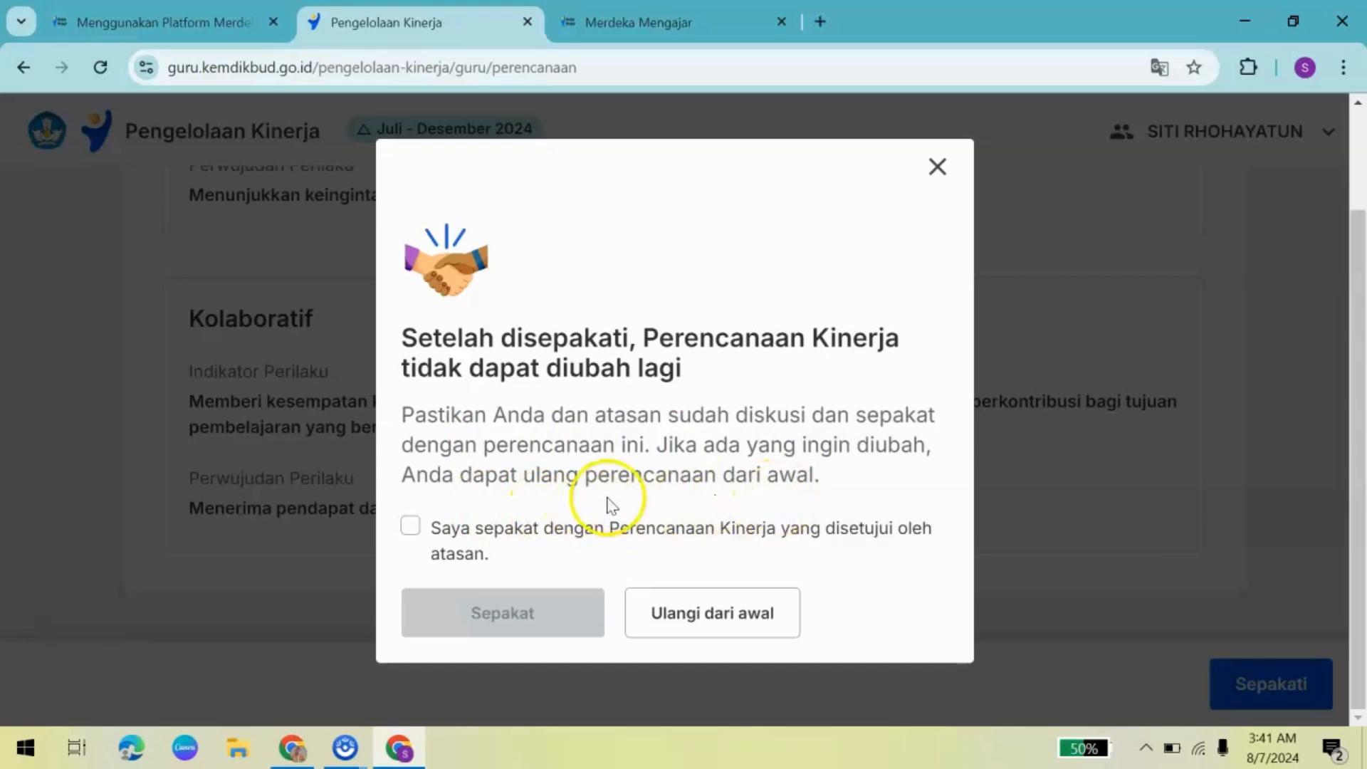
left_click(412, 530)
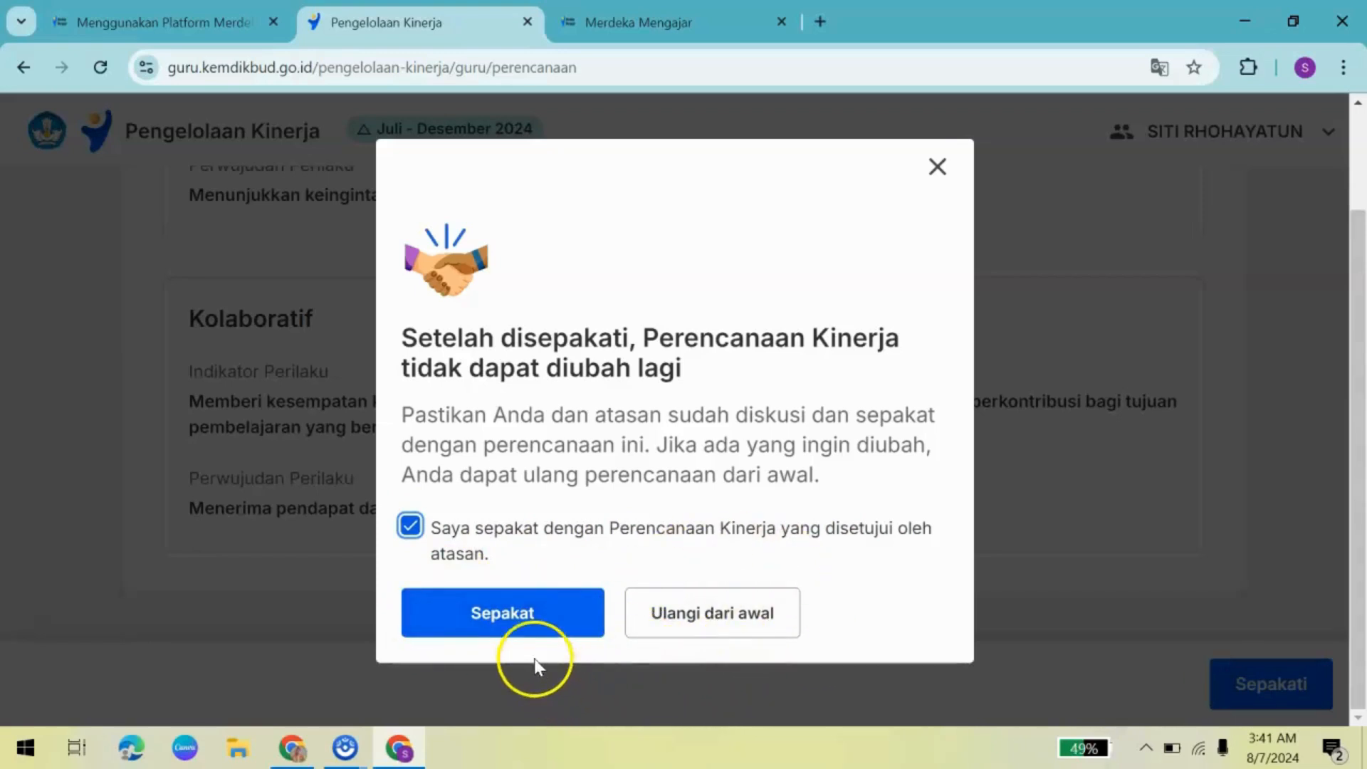
left_click(572, 630)
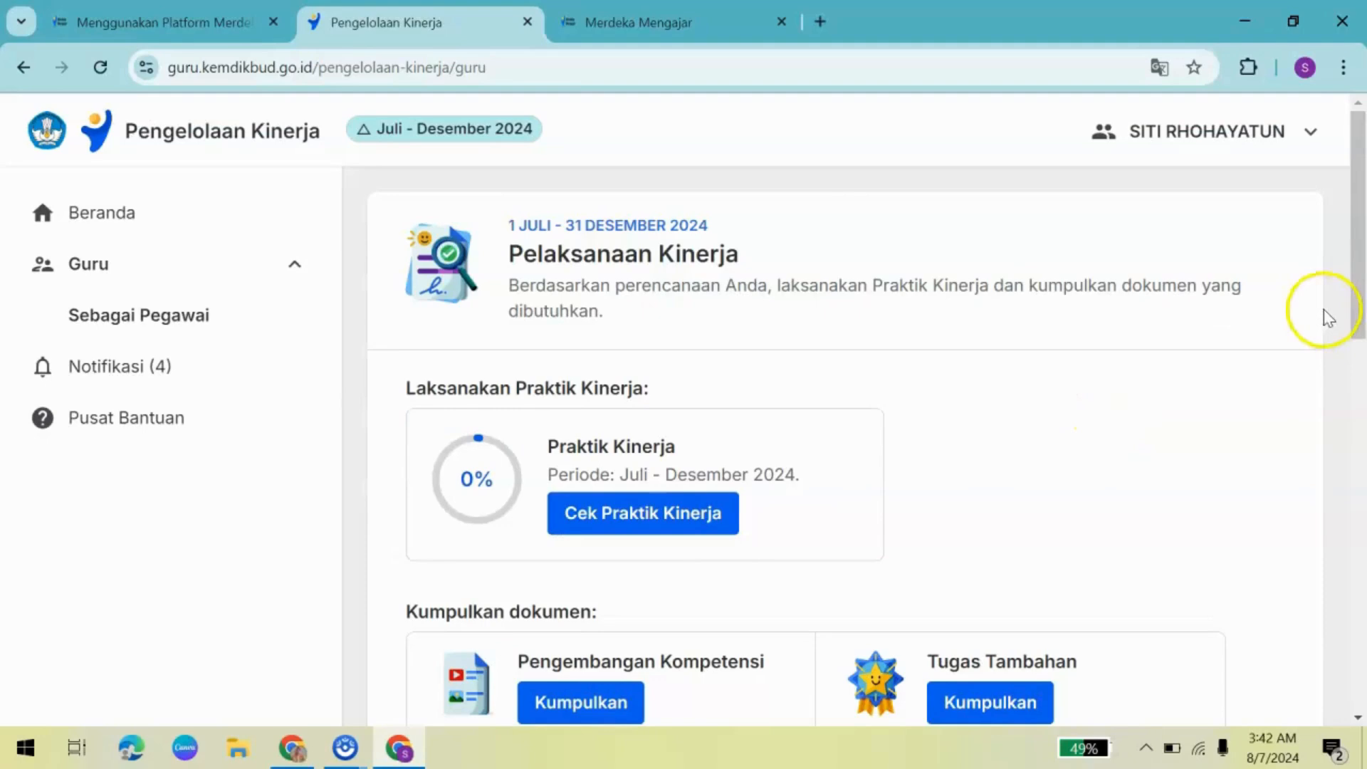
scroll(1362, 273, "down", 1)
left_click_drag(1362, 272, 1348, 248)
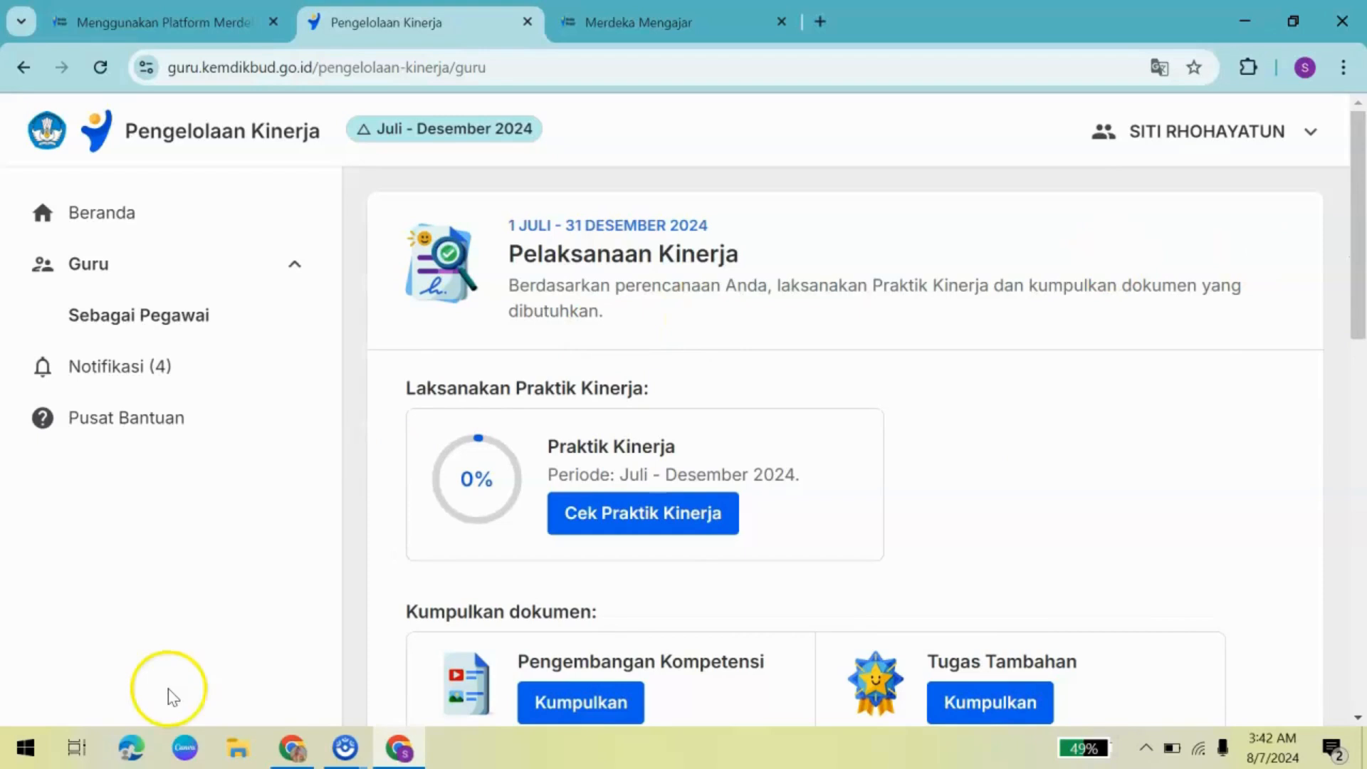
left_click(2, 682)
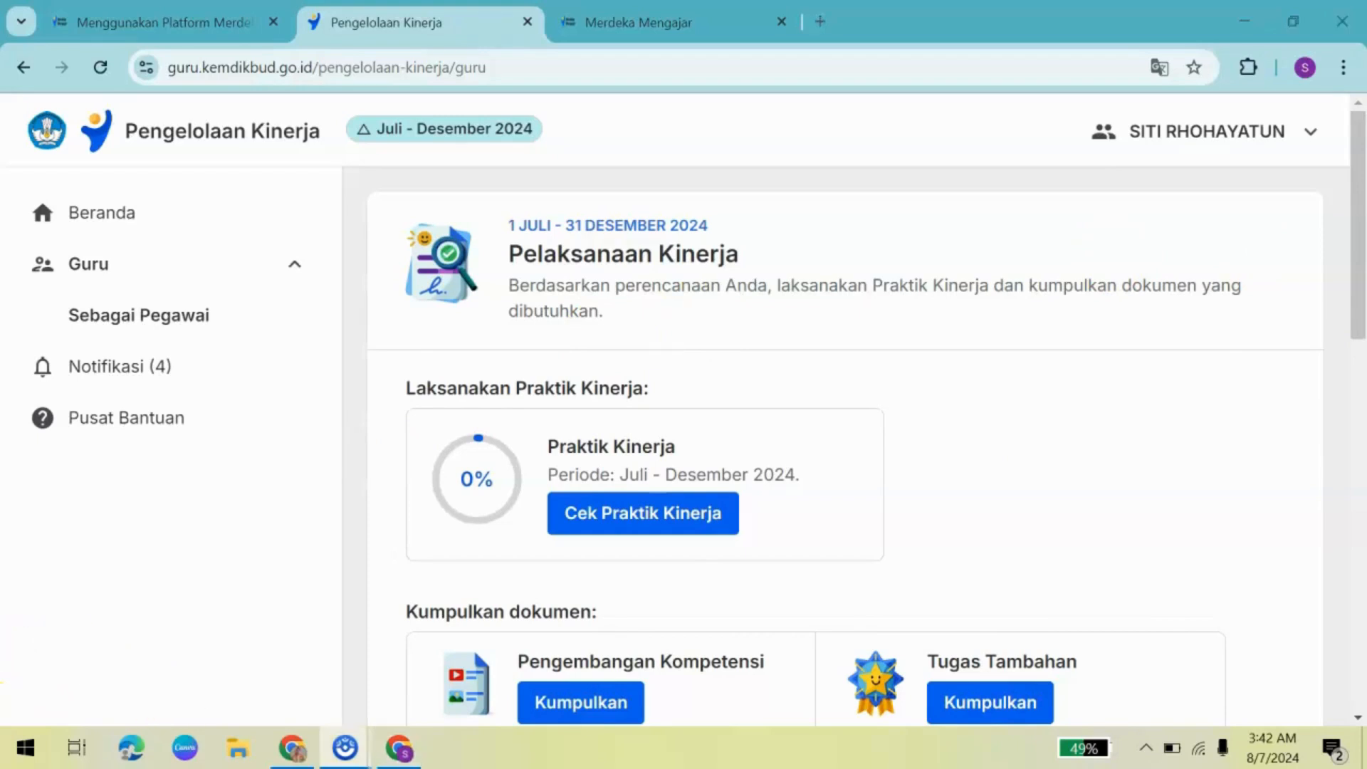
left_click(98, 677)
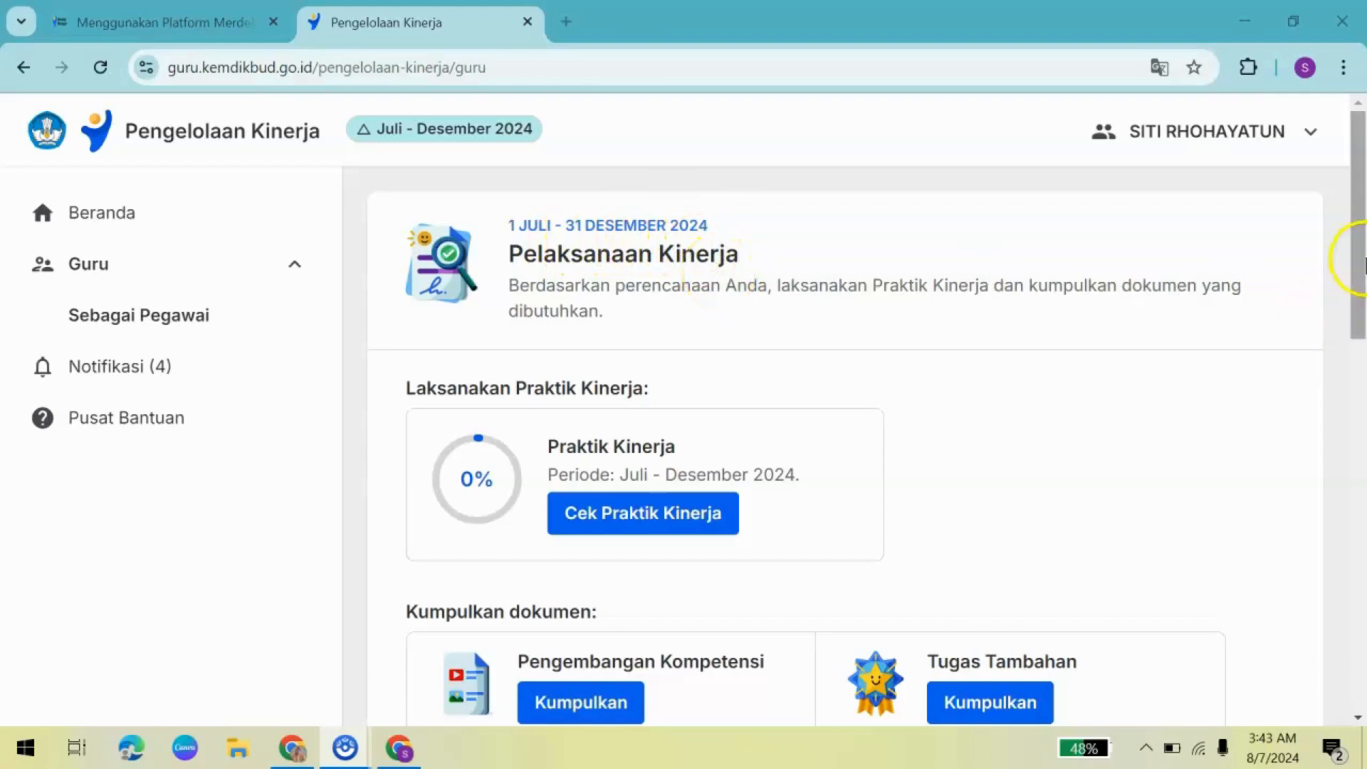
Open Praktik Kinerja for Juli - Desember 2024 and review the stages of Pelaksanaan Observasi and Pelaksanaan Tindak Lanjut
mouse_move(1360, 269)
left_mouse_down()
mouse_move(1360, 446)
mouse_move(1358, 277)
left_mouse_up()
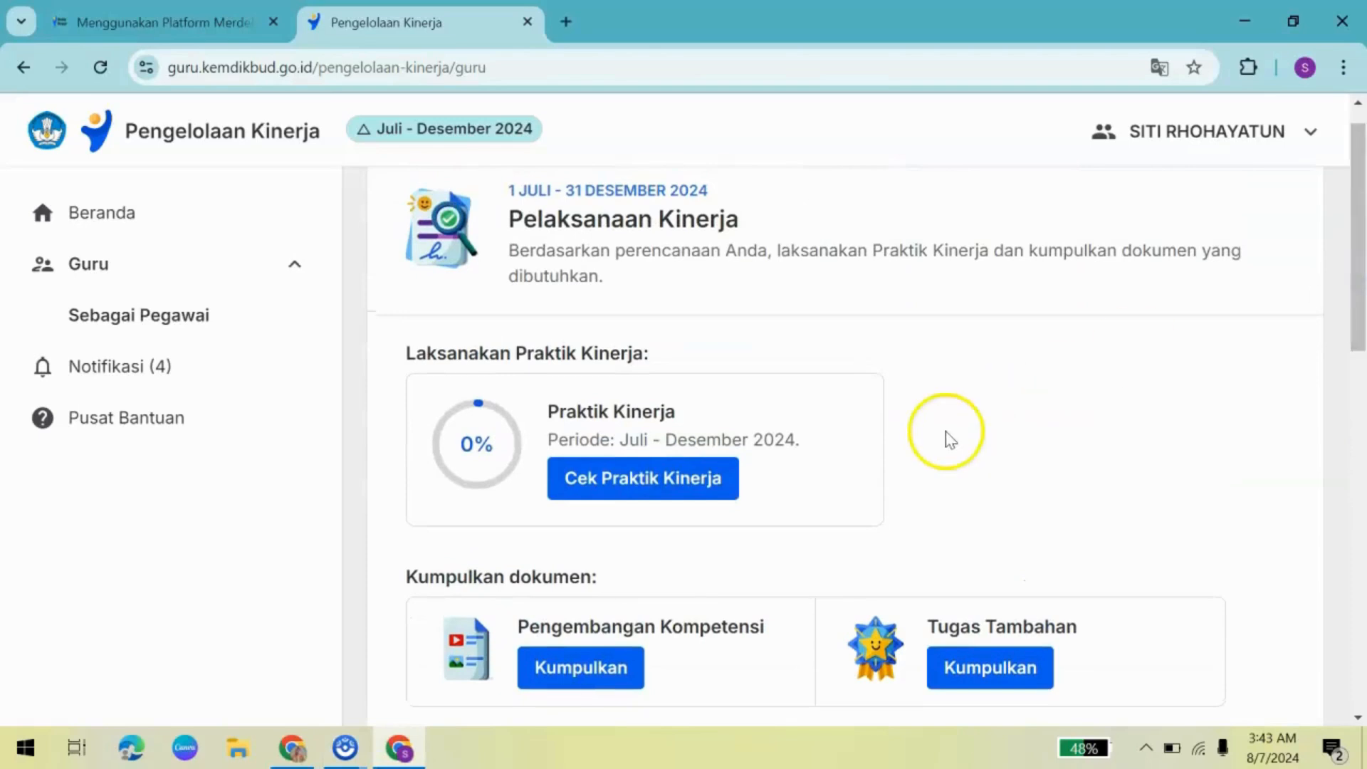
left_click(608, 498)
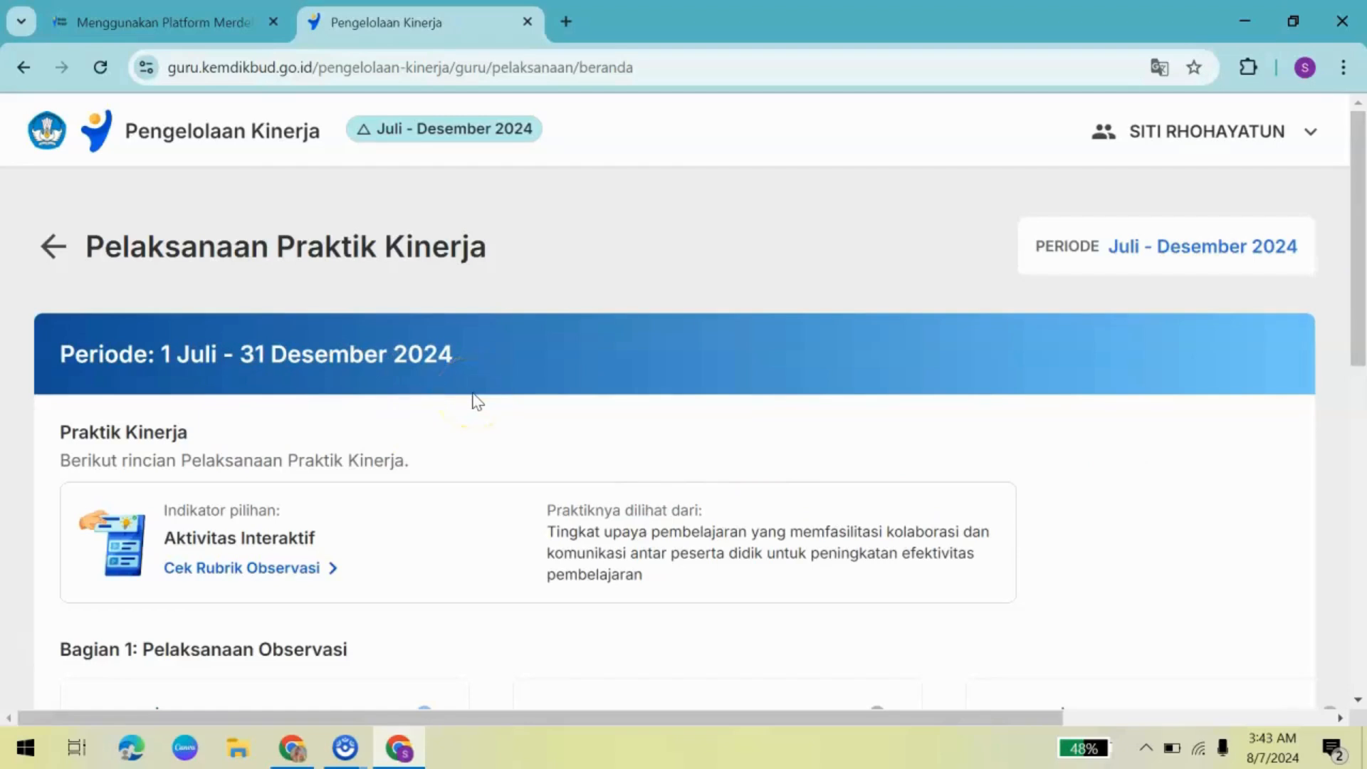
left_click_drag(1357, 297, 1360, 404)
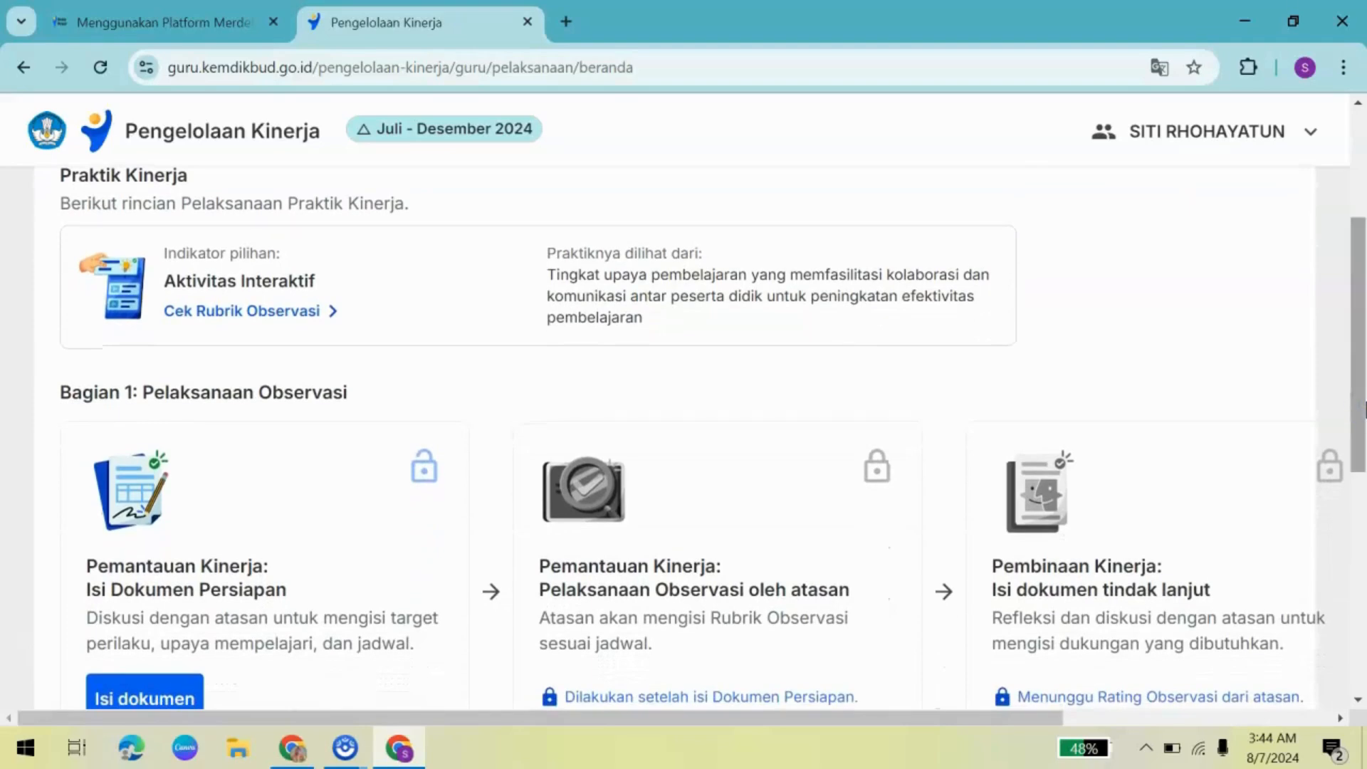
left_click_drag(1361, 315, 1361, 547)
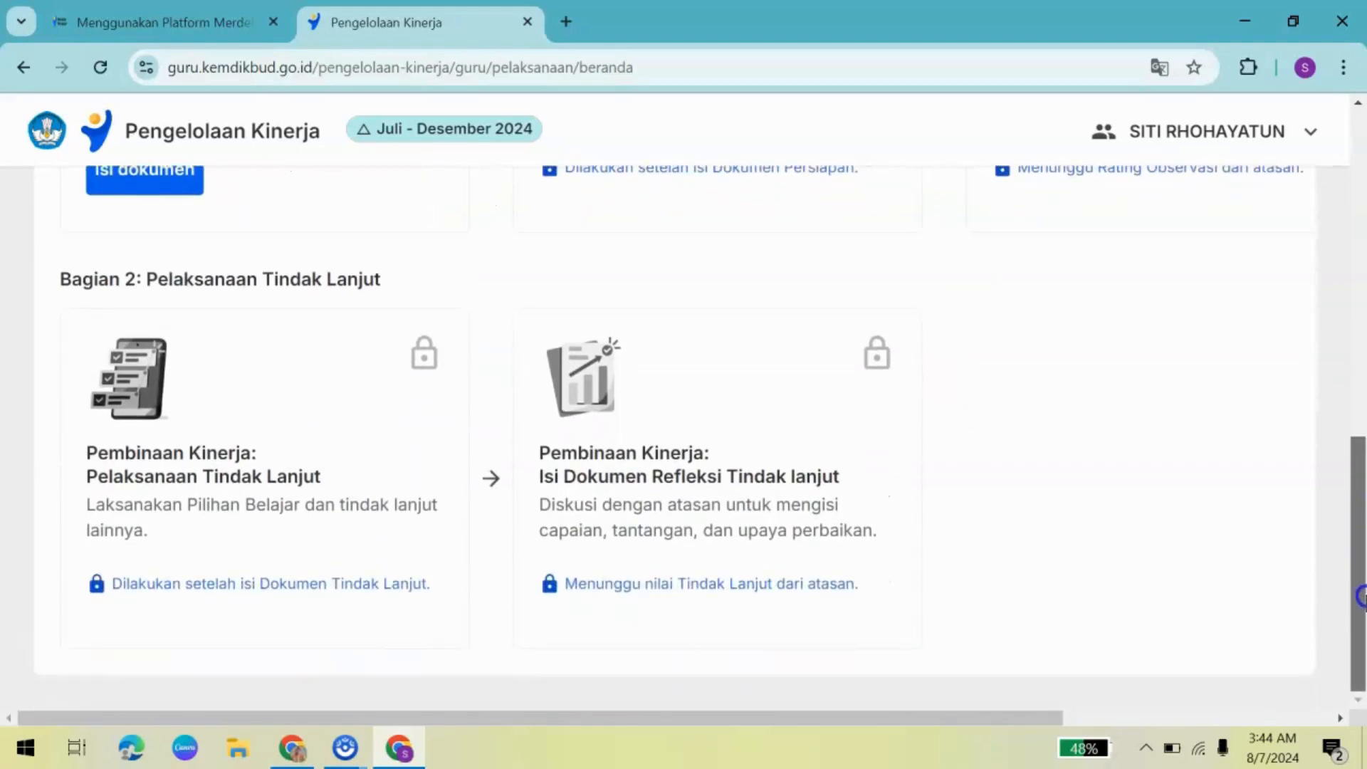
left_click_drag(1362, 594, 1325, 360)
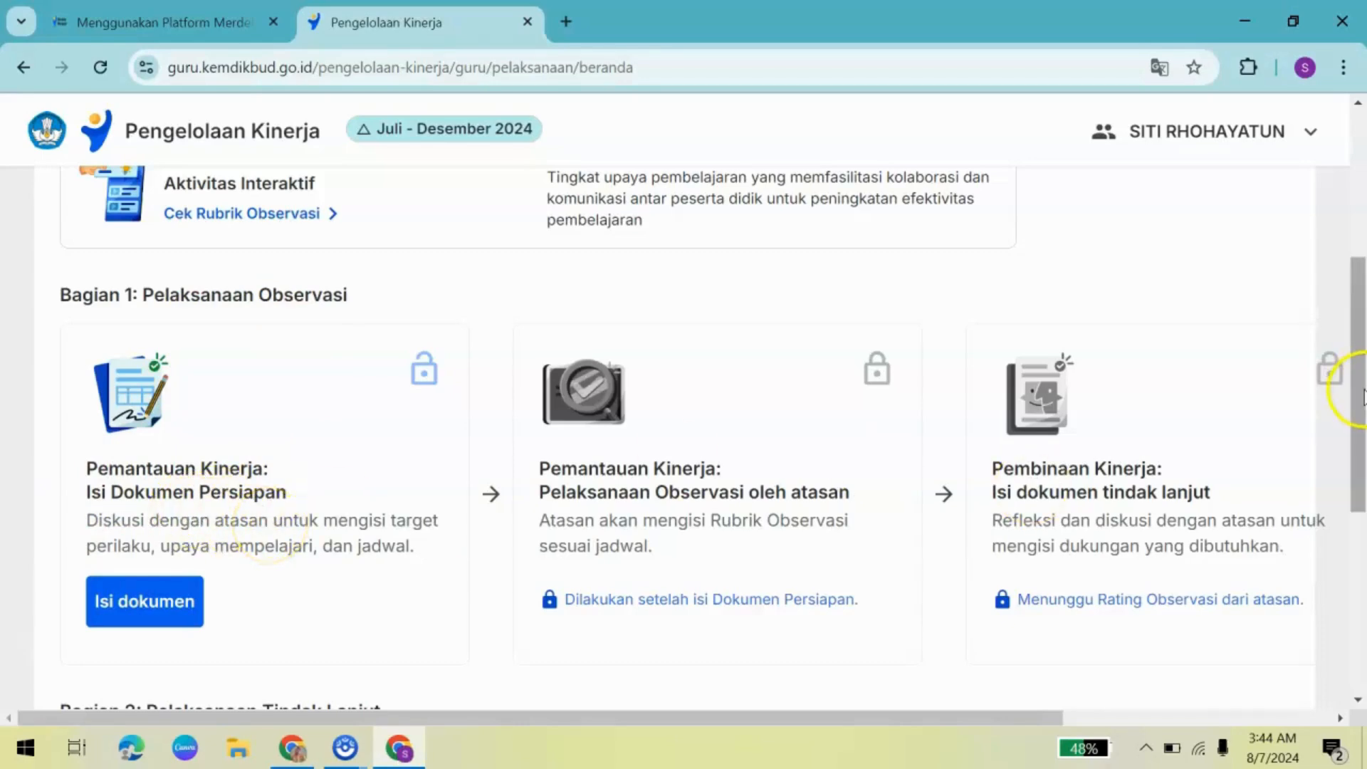
left_click_drag(1361, 393, 1353, 332)
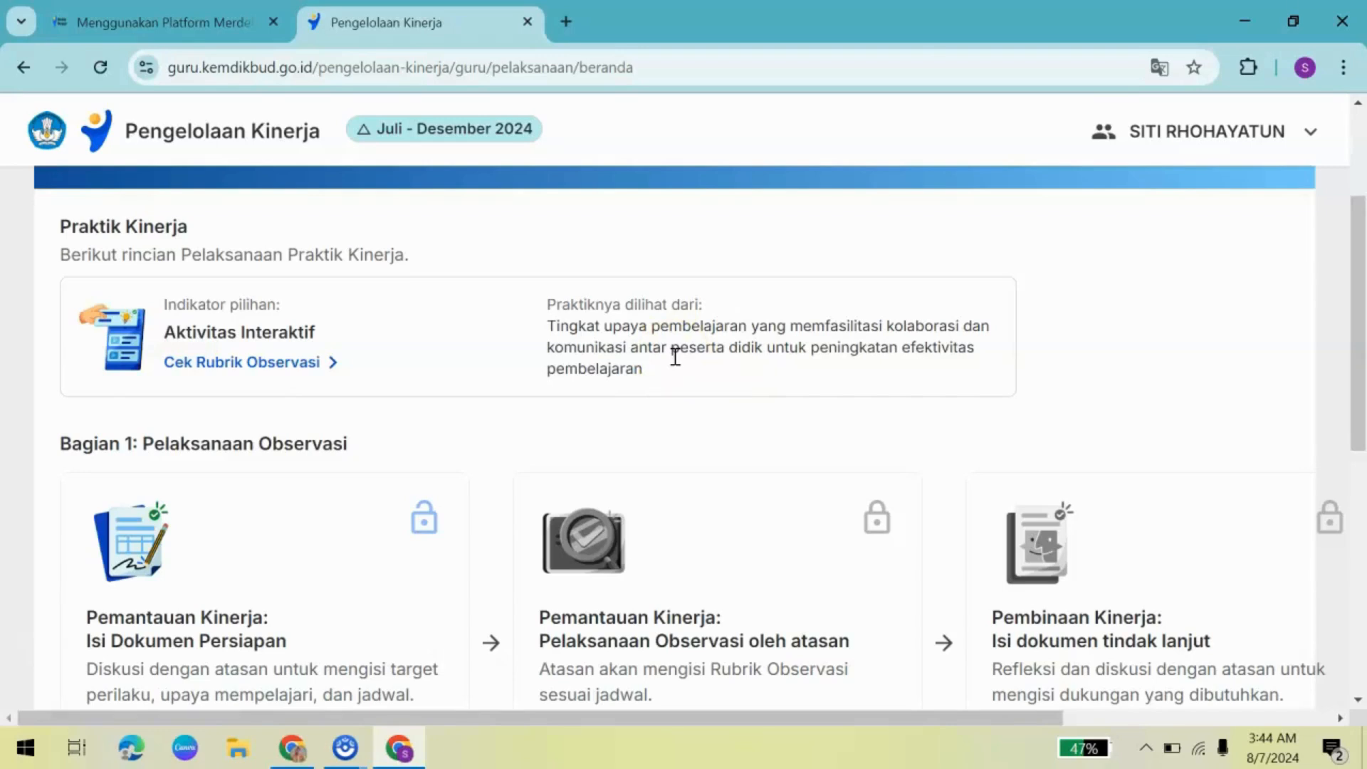
Examine the observation rubric for Aktivitas Interaktif, covering recommended and avoided behaviours of all three Target Perilaku, and acknowledge it
left_click(270, 369)
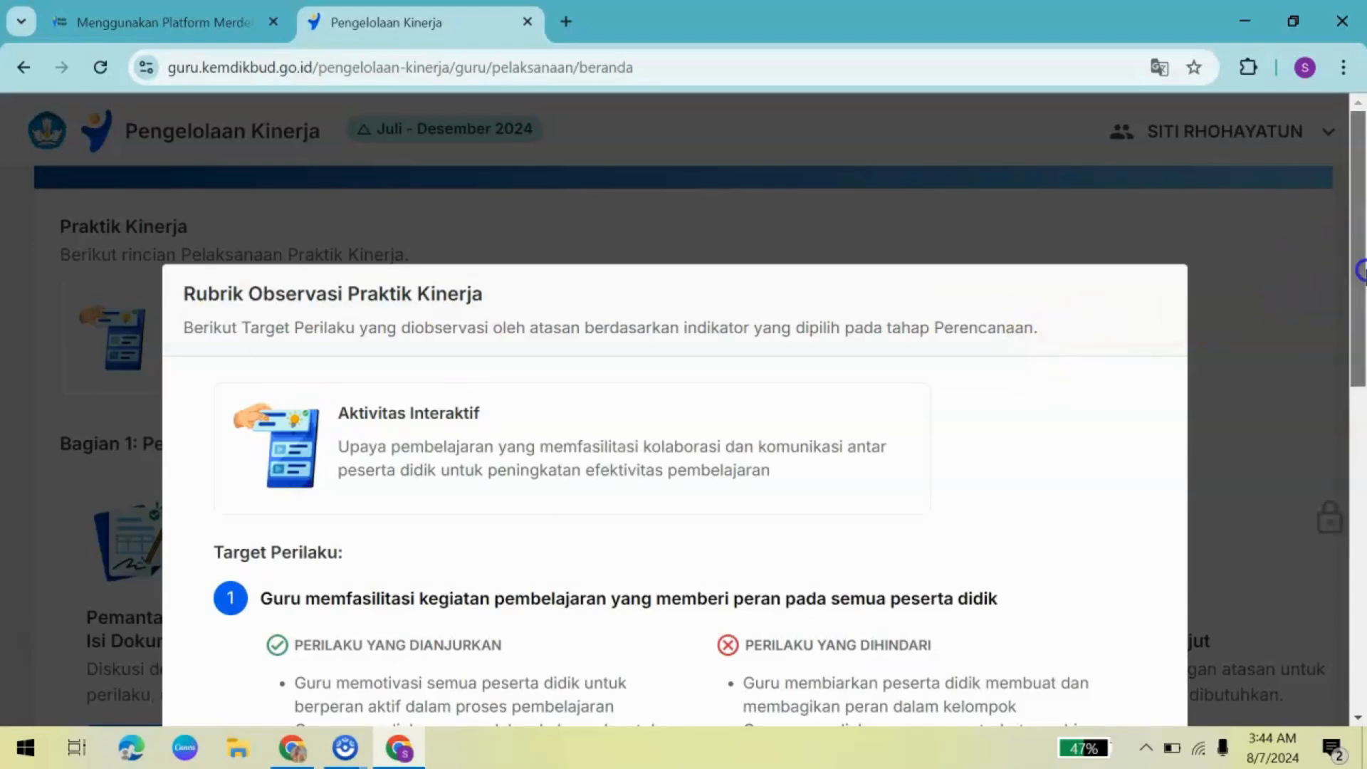
left_click_drag(1361, 271, 1311, 349)
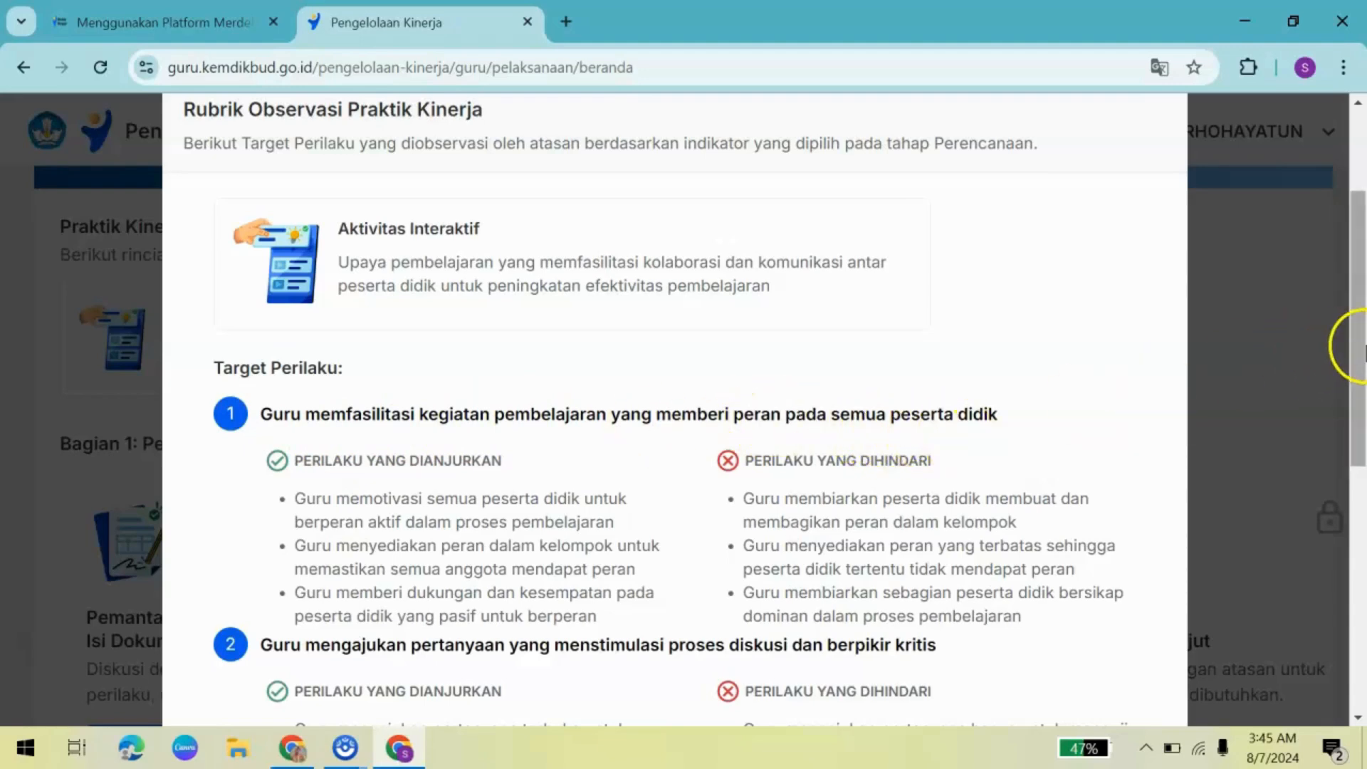
left_click_drag(1358, 342, 1362, 456)
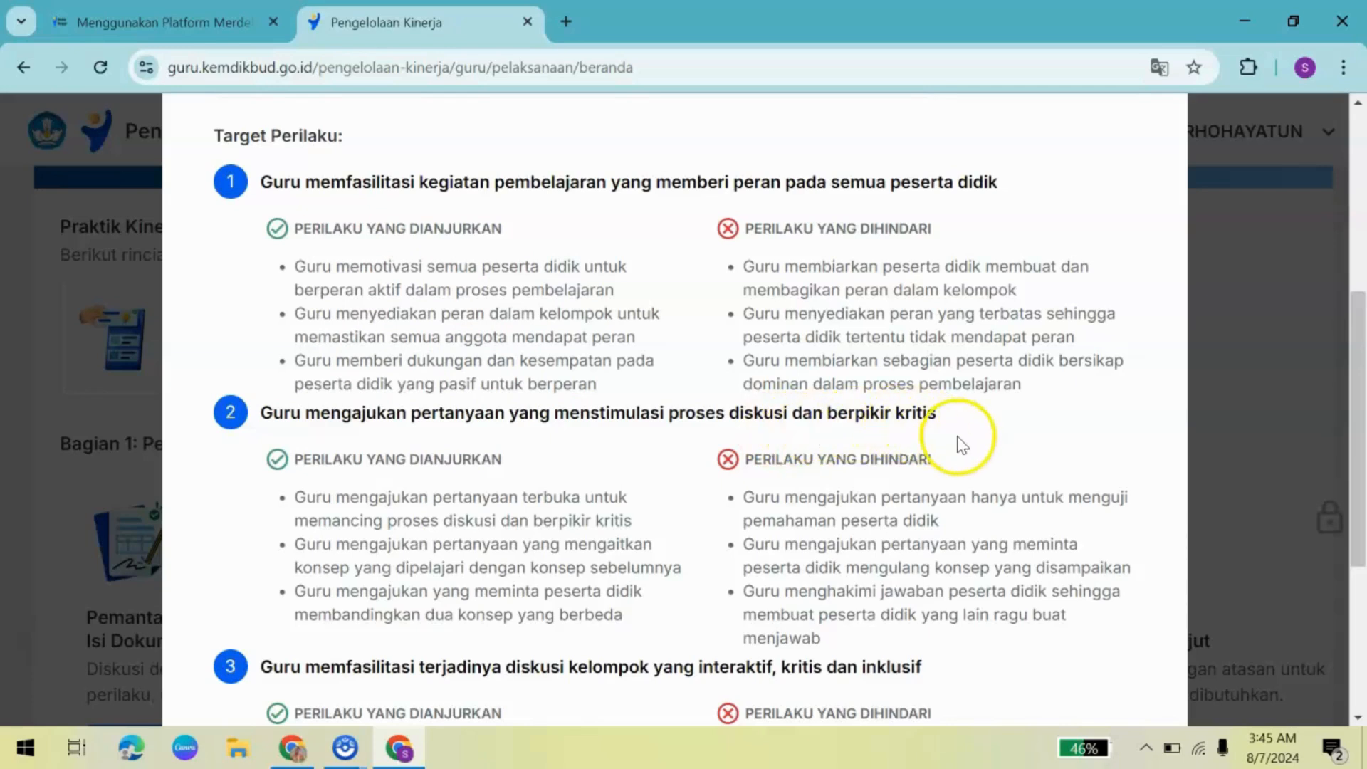
left_click_drag(1360, 393, 1362, 463)
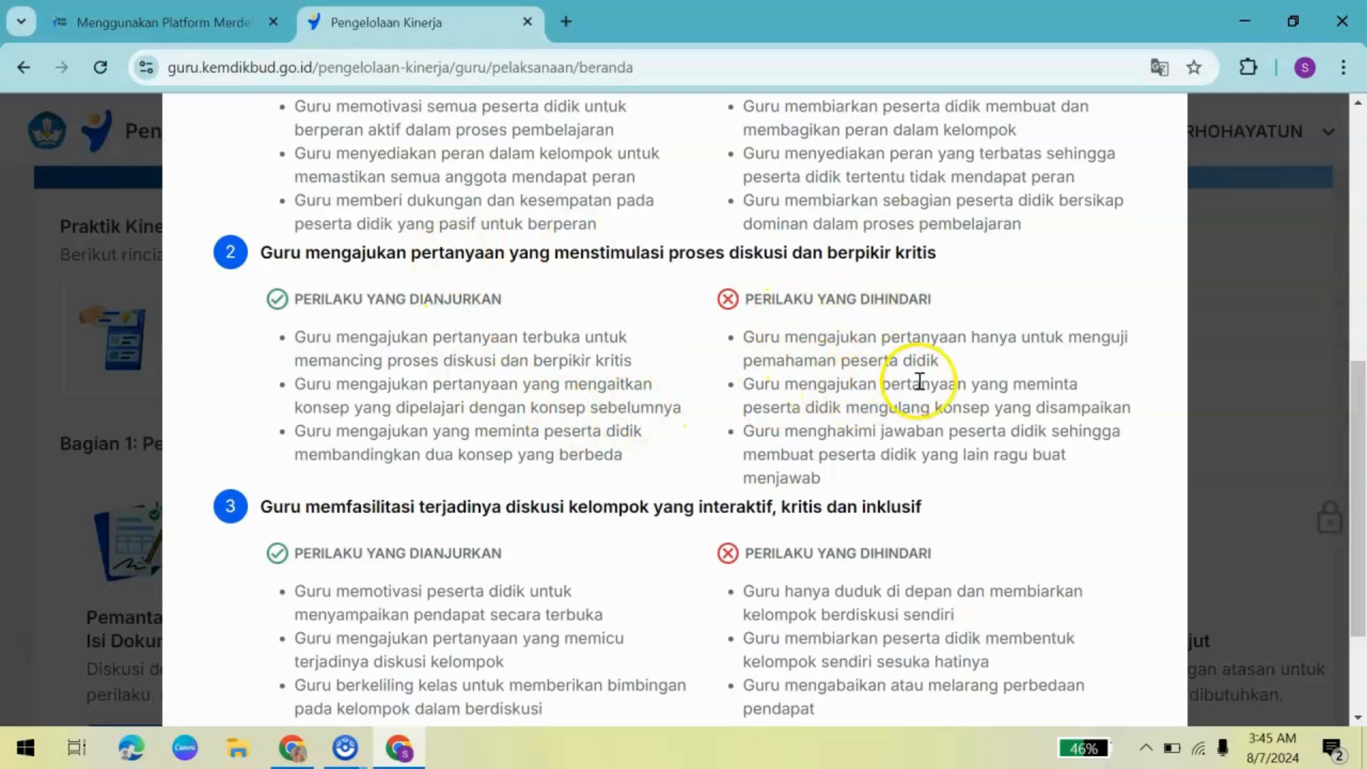
left_click_drag(1360, 388, 1361, 467)
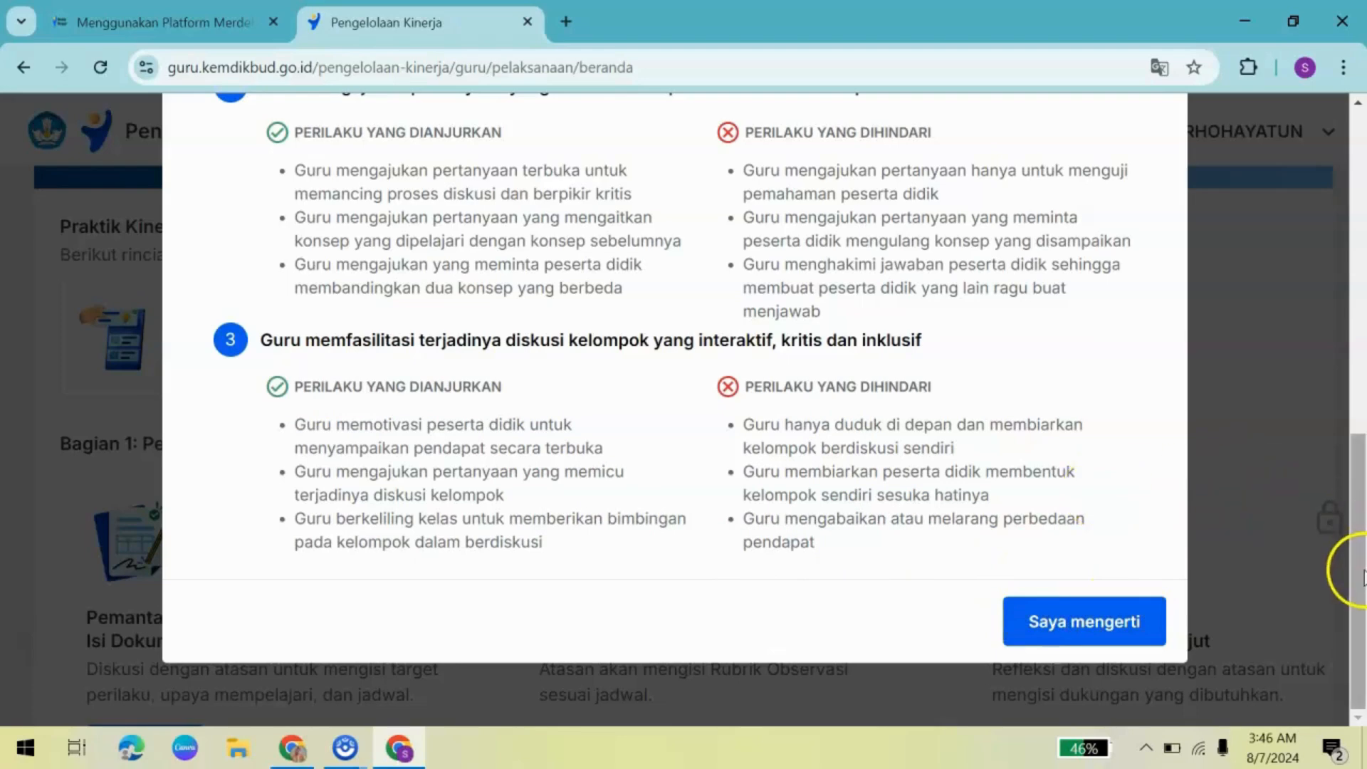
left_click_drag(1355, 587, 1324, 384)
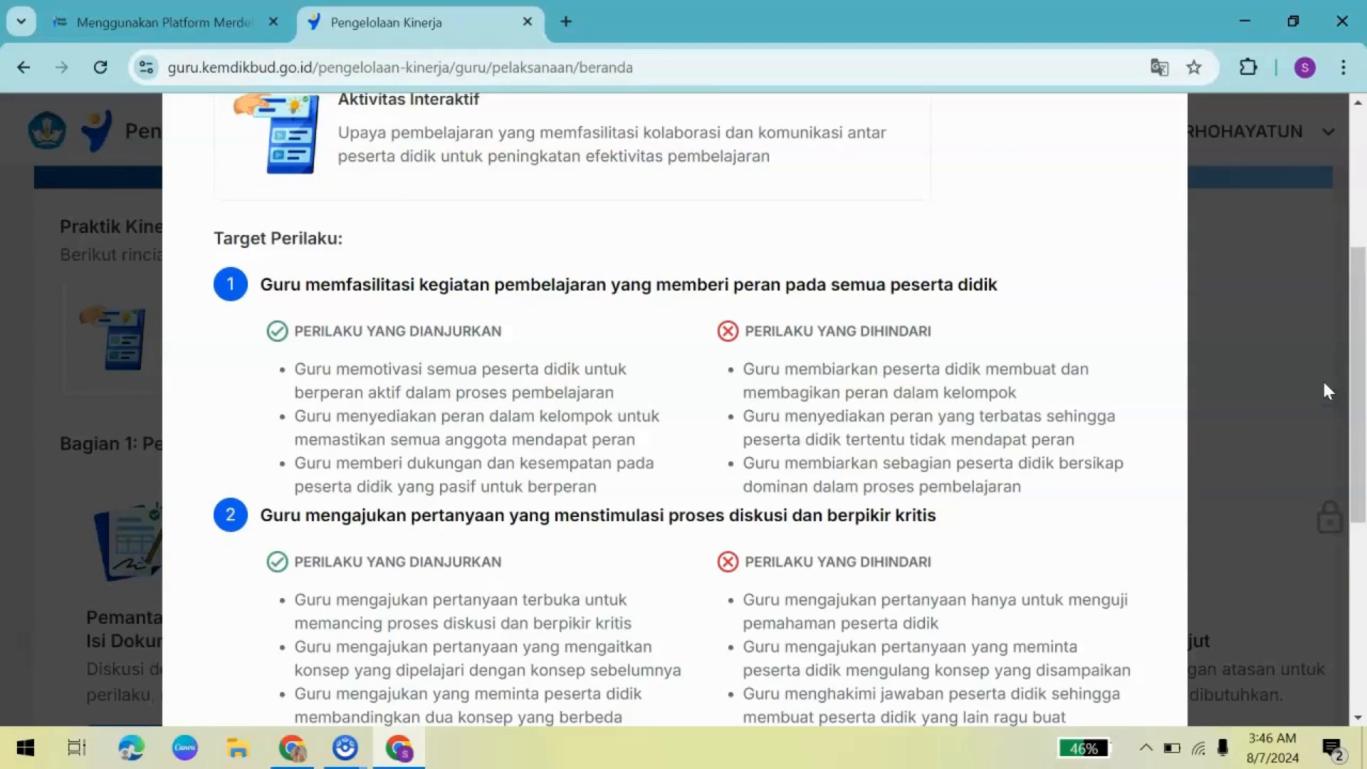
left_click_drag(1358, 366, 1361, 413)
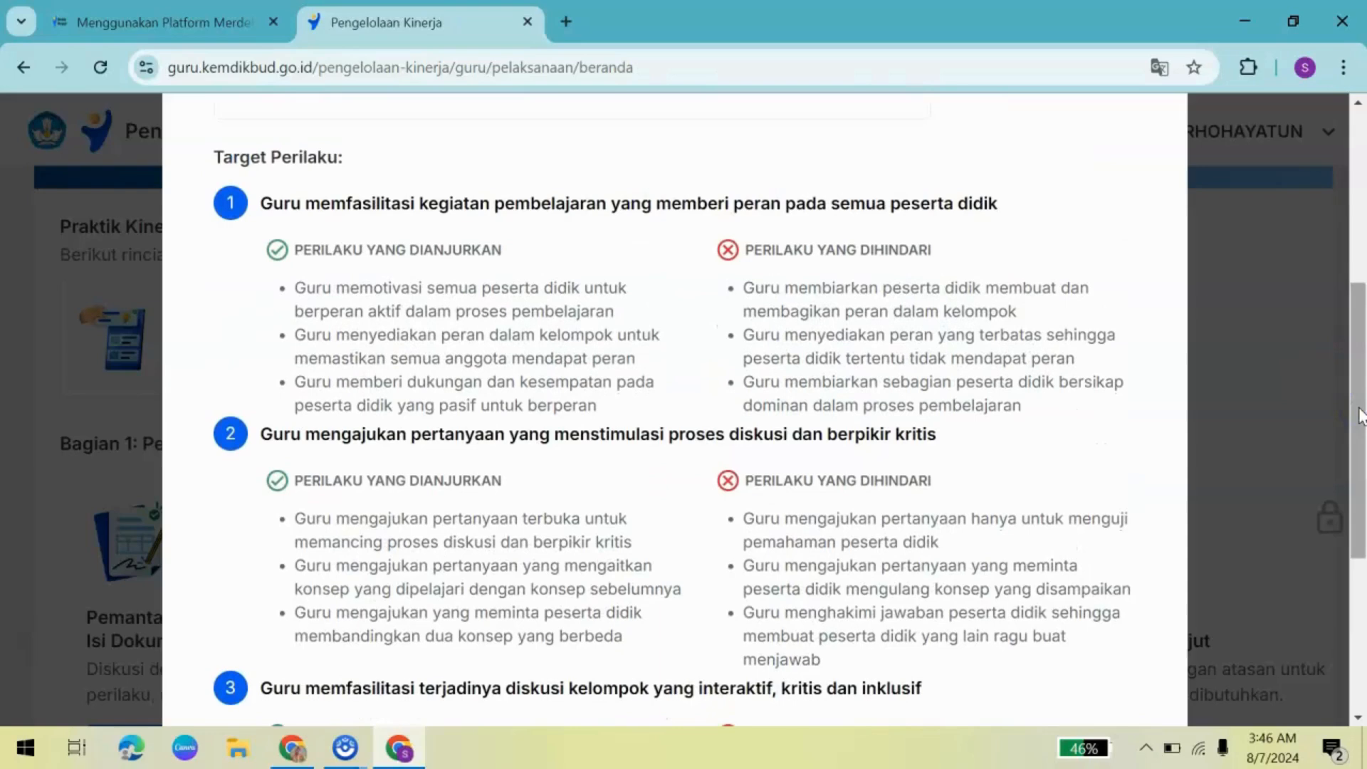
left_click_drag(1361, 406, 1360, 525)
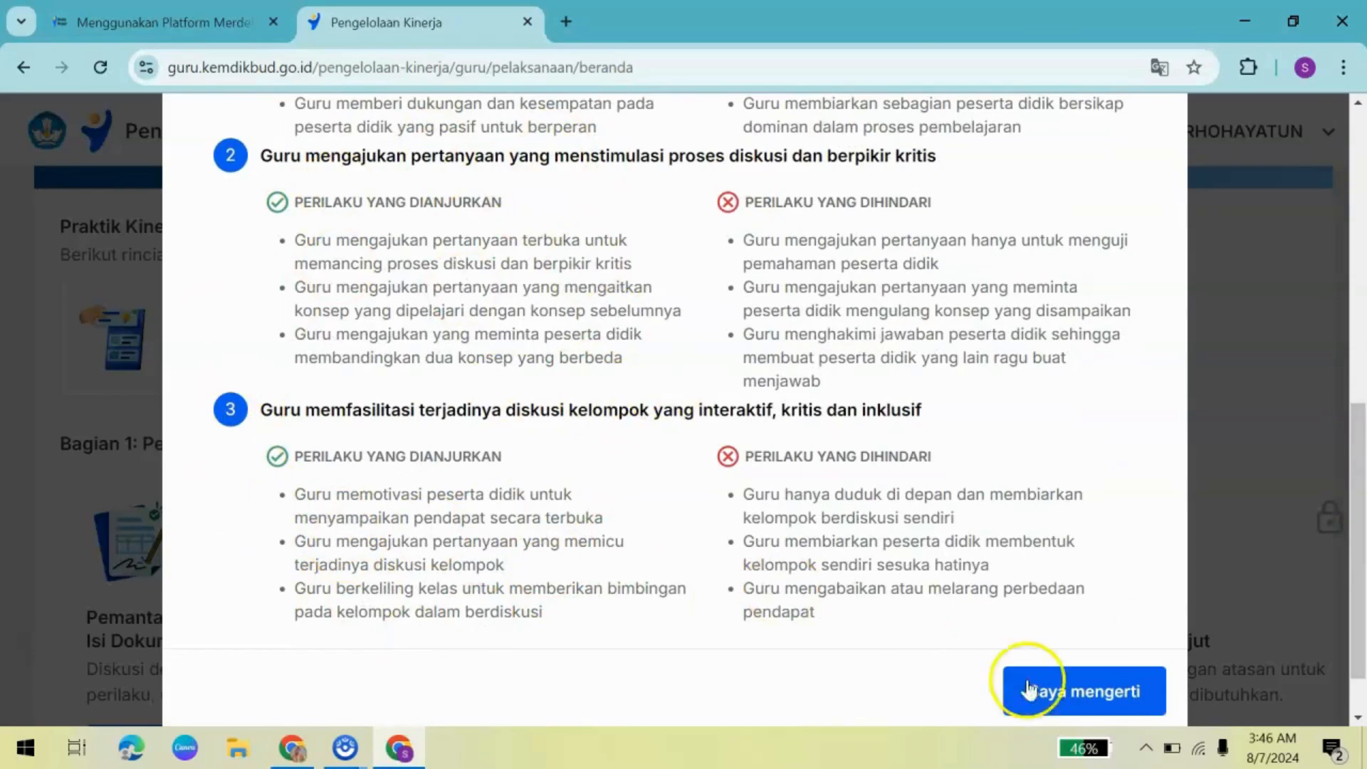
left_click(1070, 692)
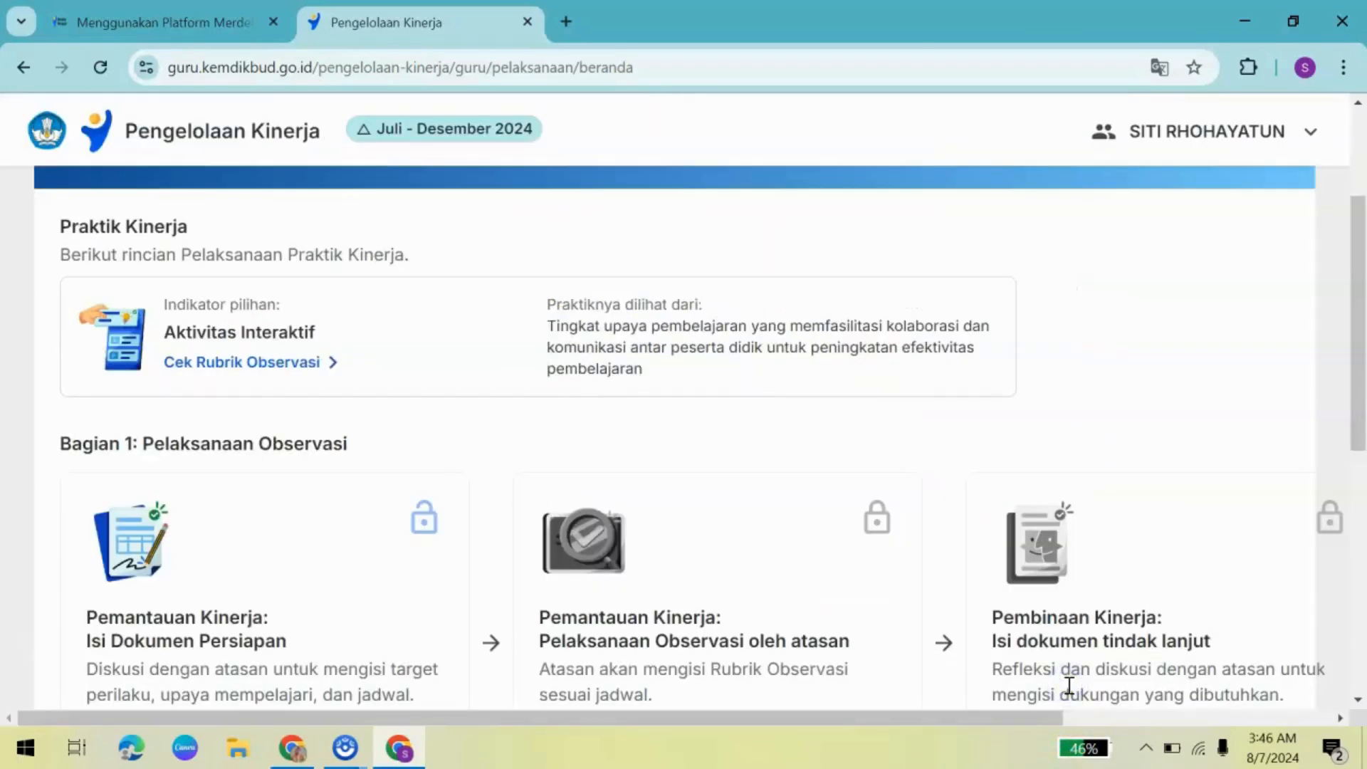
Open the Dokumen Persiapan for filling in and look through its Formulir Diskusi Persiapan down to the optional document upload
left_click(1360, 361)
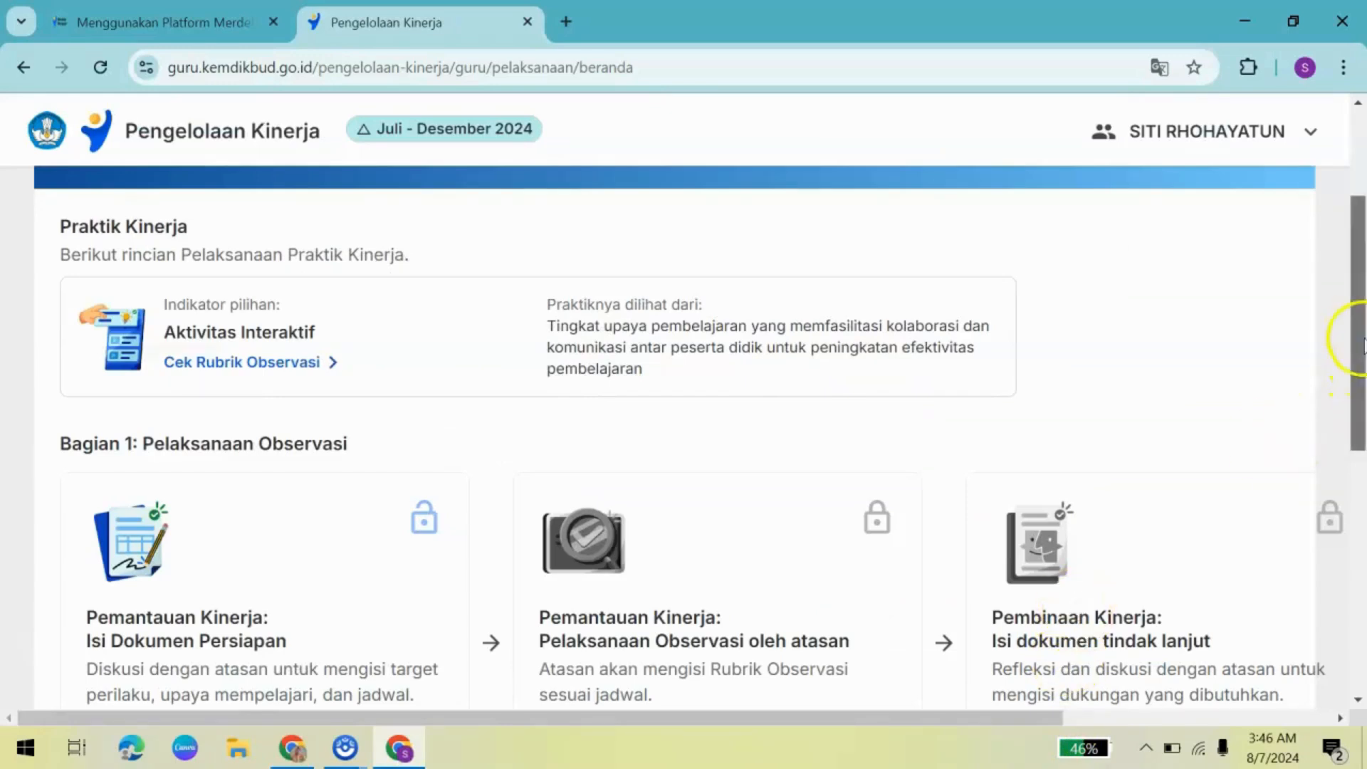
left_click_drag(1357, 330, 1361, 491)
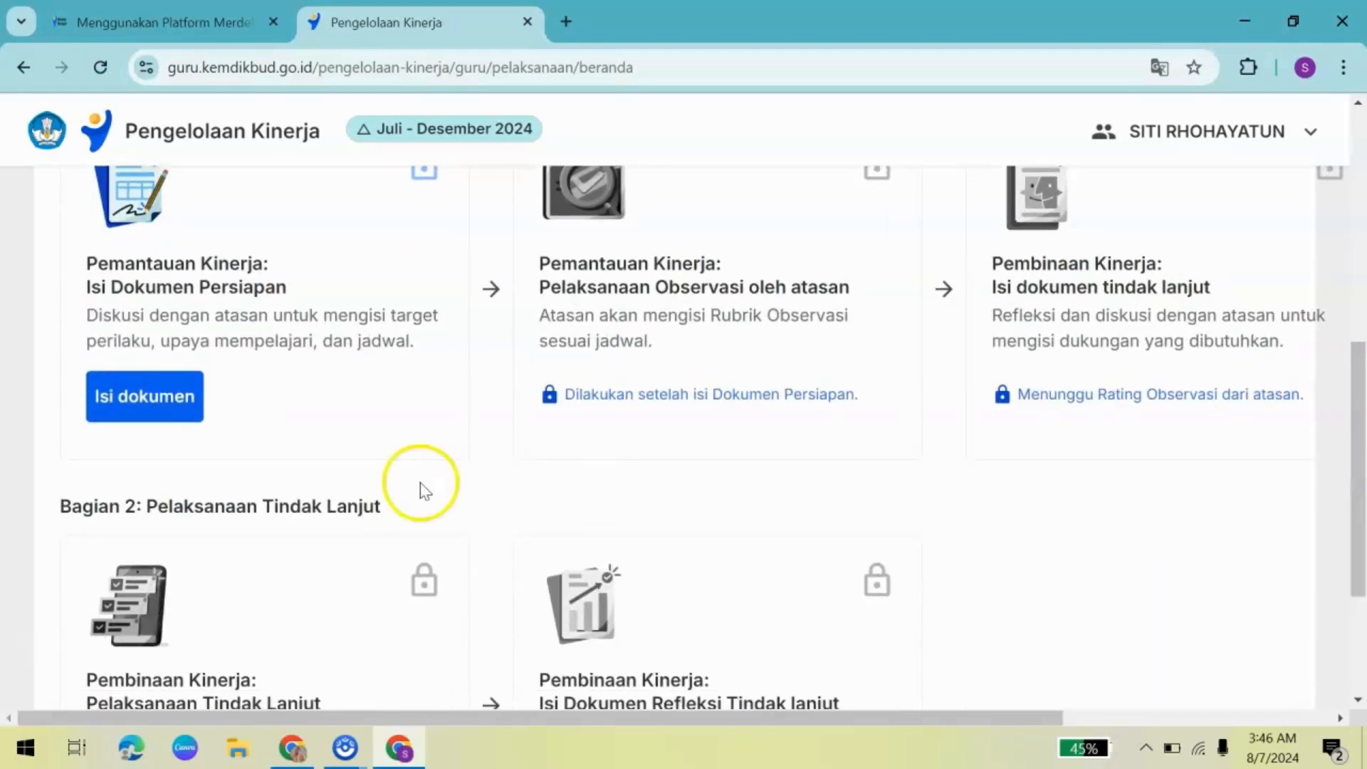
left_click(119, 401)
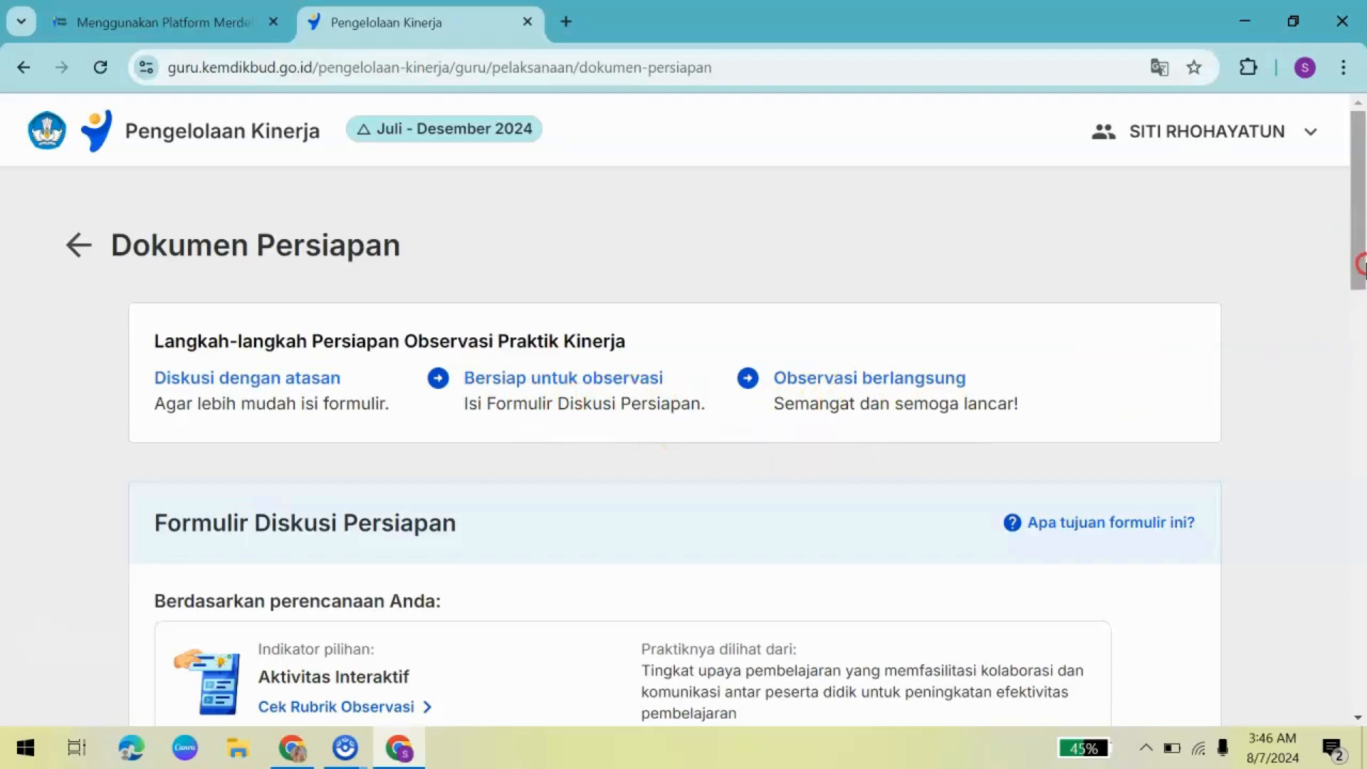
right_click(1361, 320)
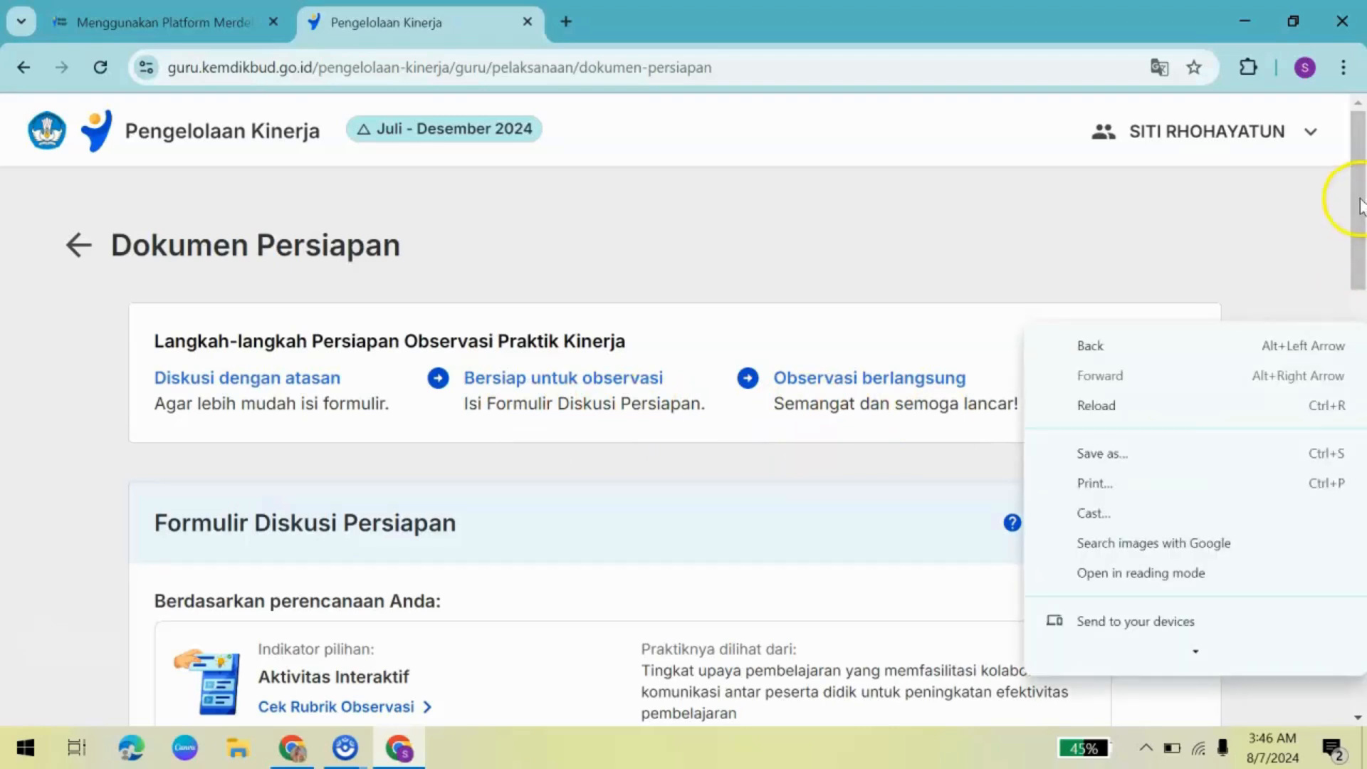
left_click(1361, 237)
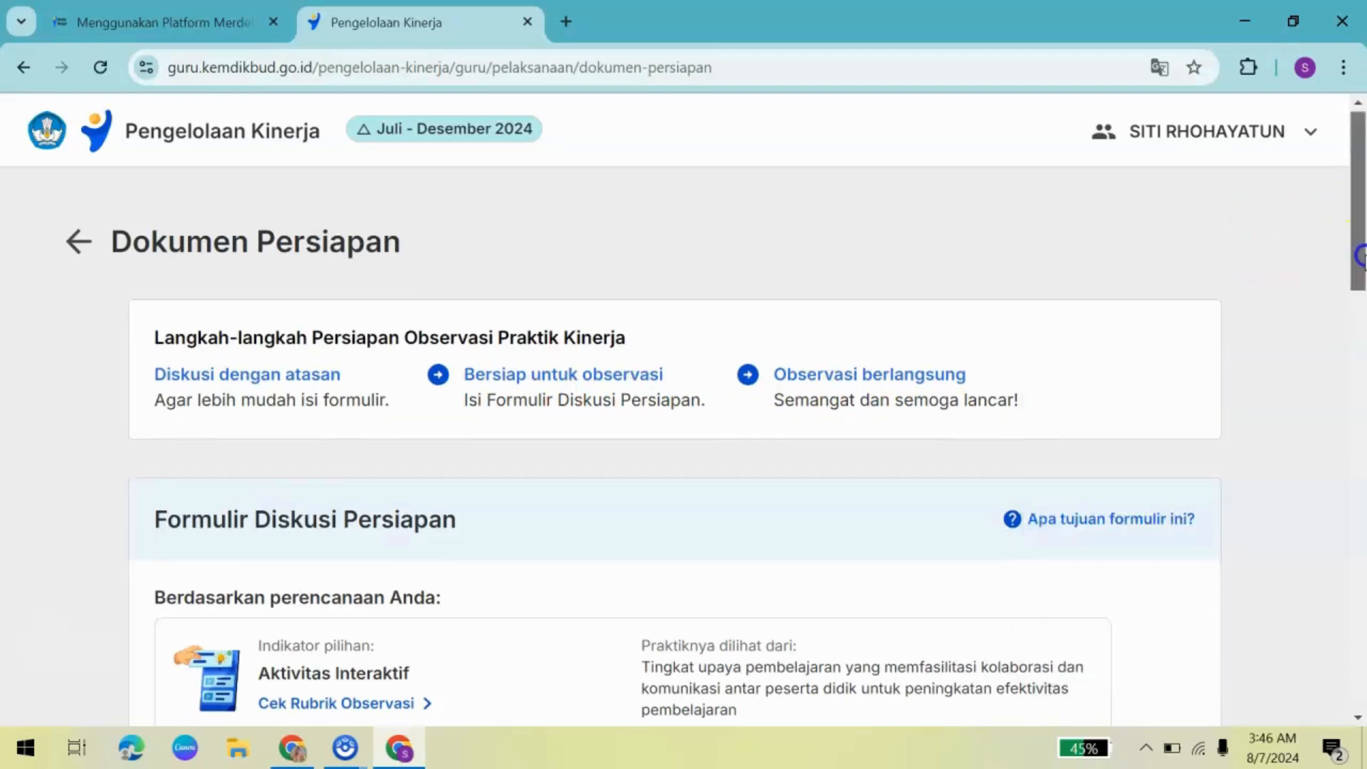
left_click_drag(1362, 246, 1299, 333)
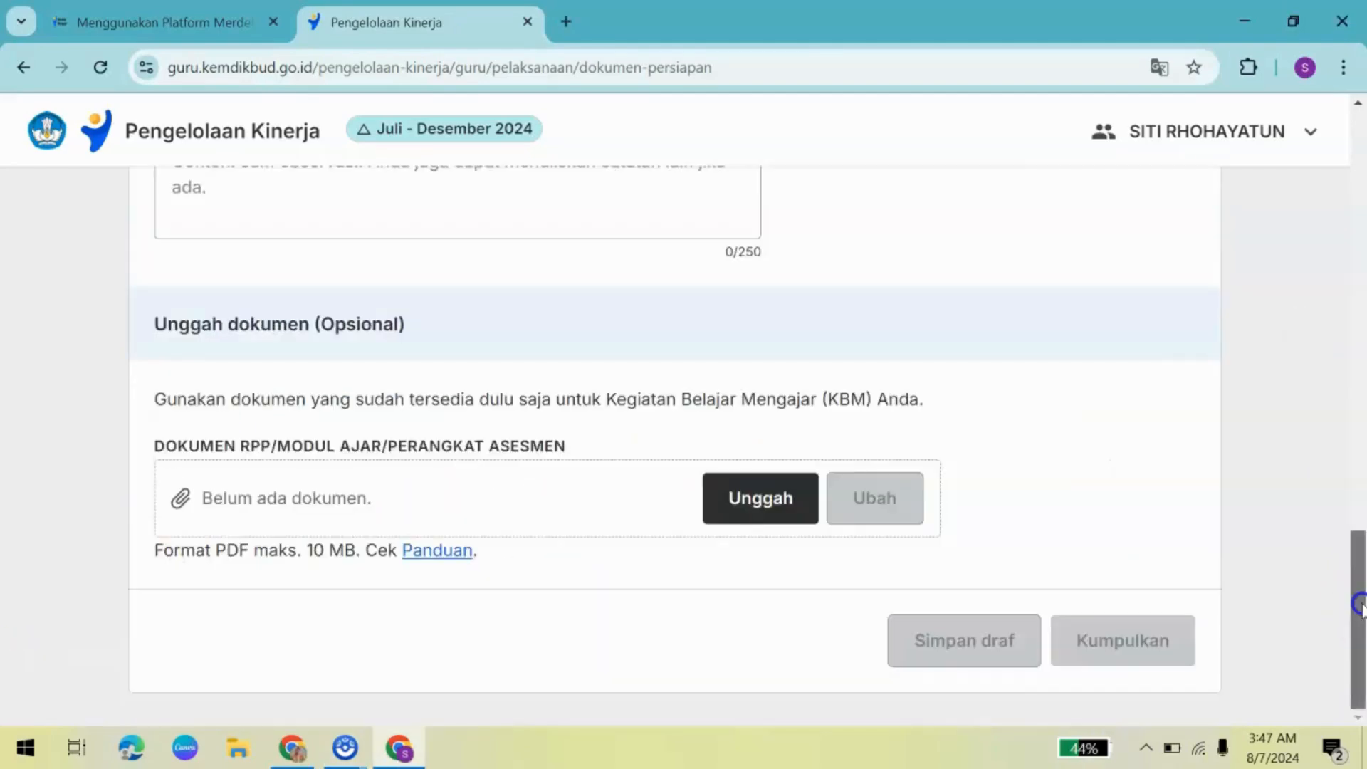
Select all three Target Perilaku for the observation: giving every student a role, stimulating questions, and interactive group discussion
left_click_drag(1361, 608, 1310, 296)
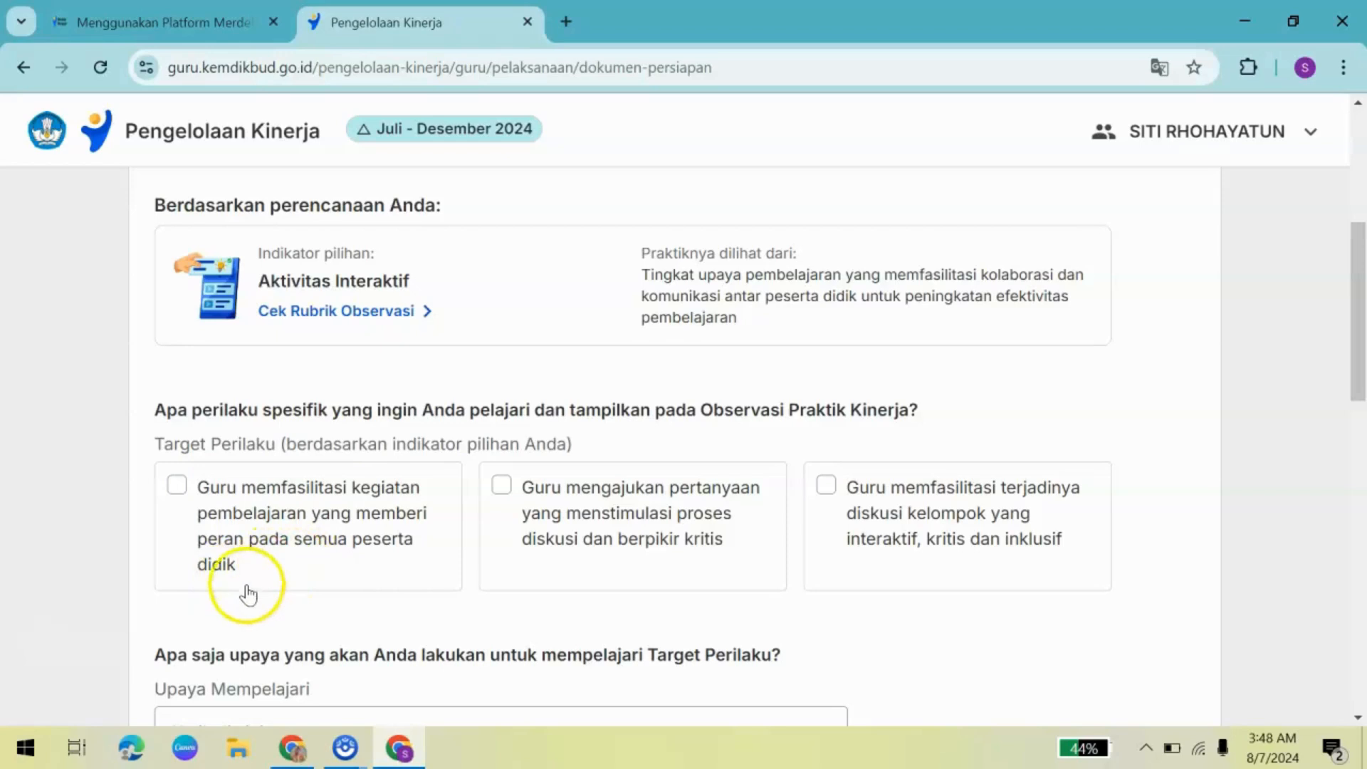
left_click(180, 490)
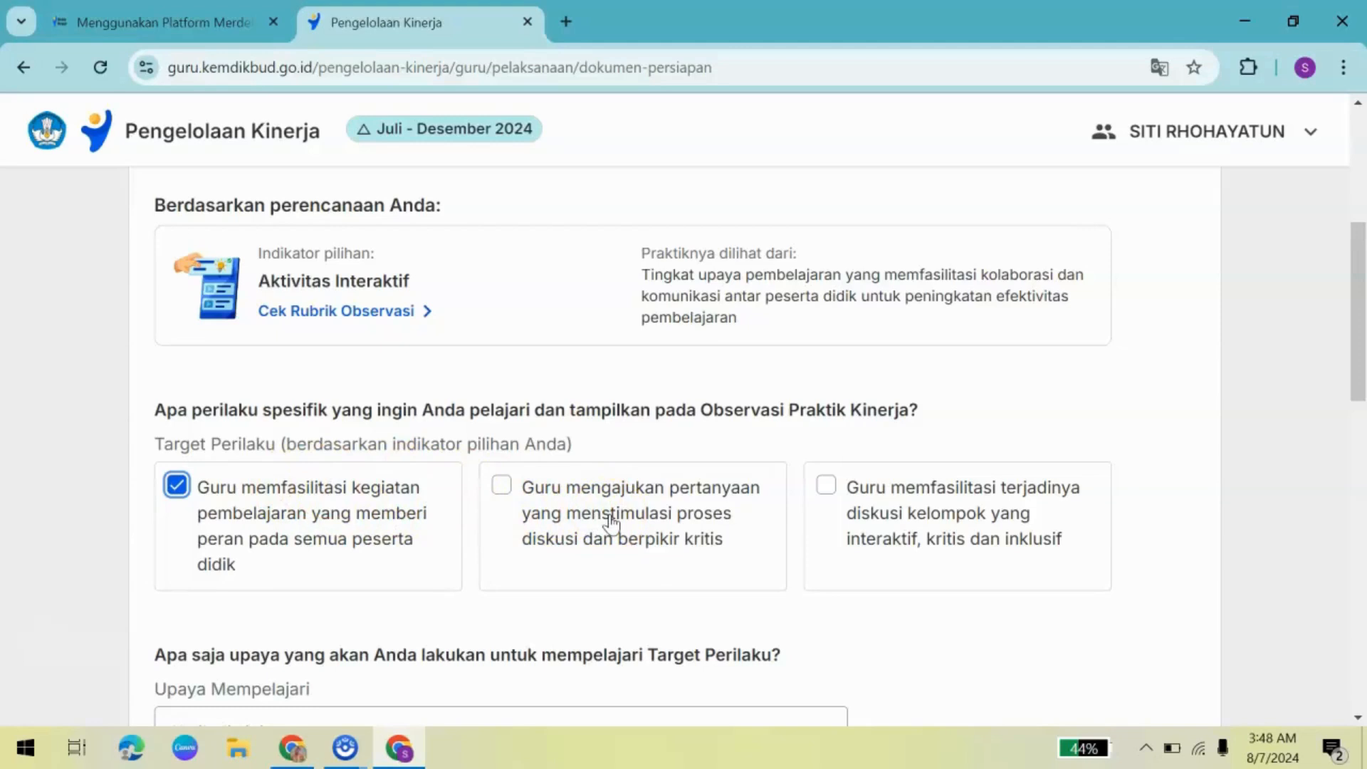
left_click(506, 486)
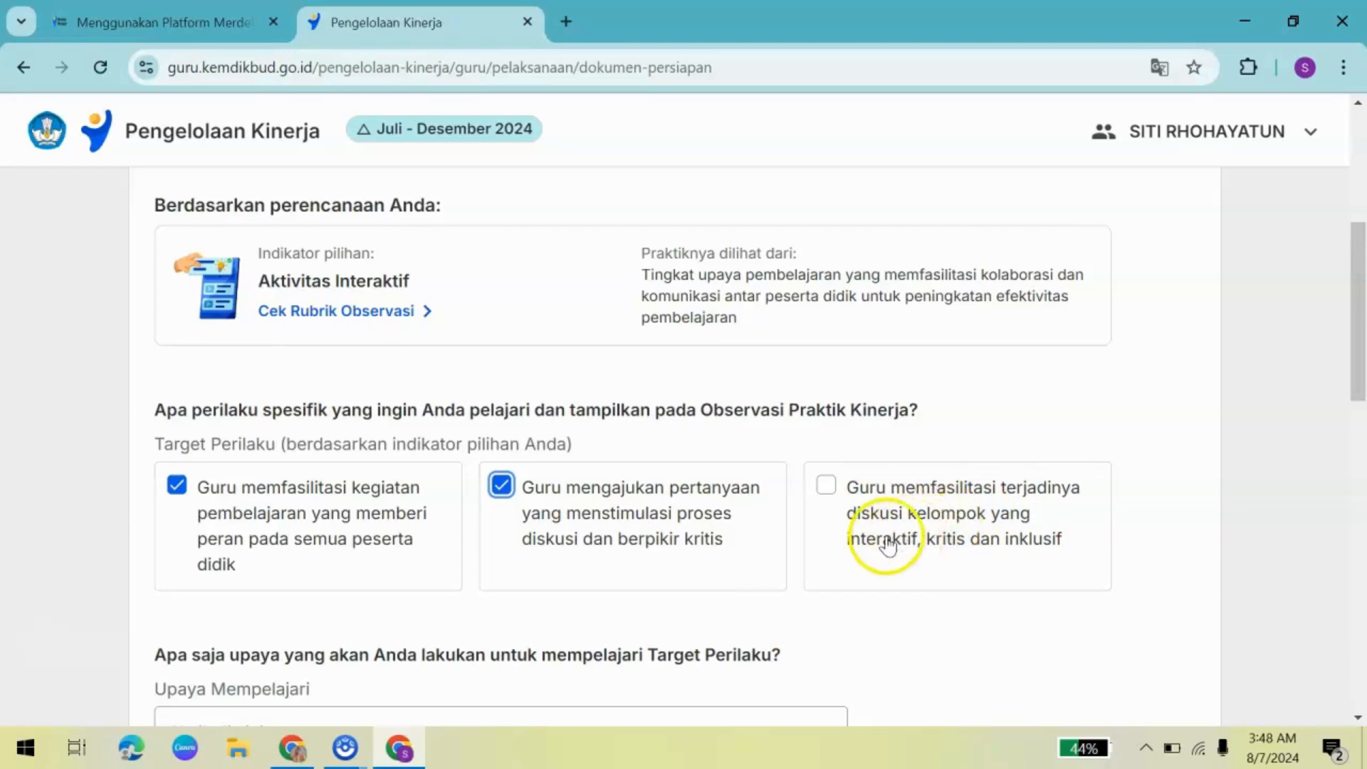
left_click(826, 486)
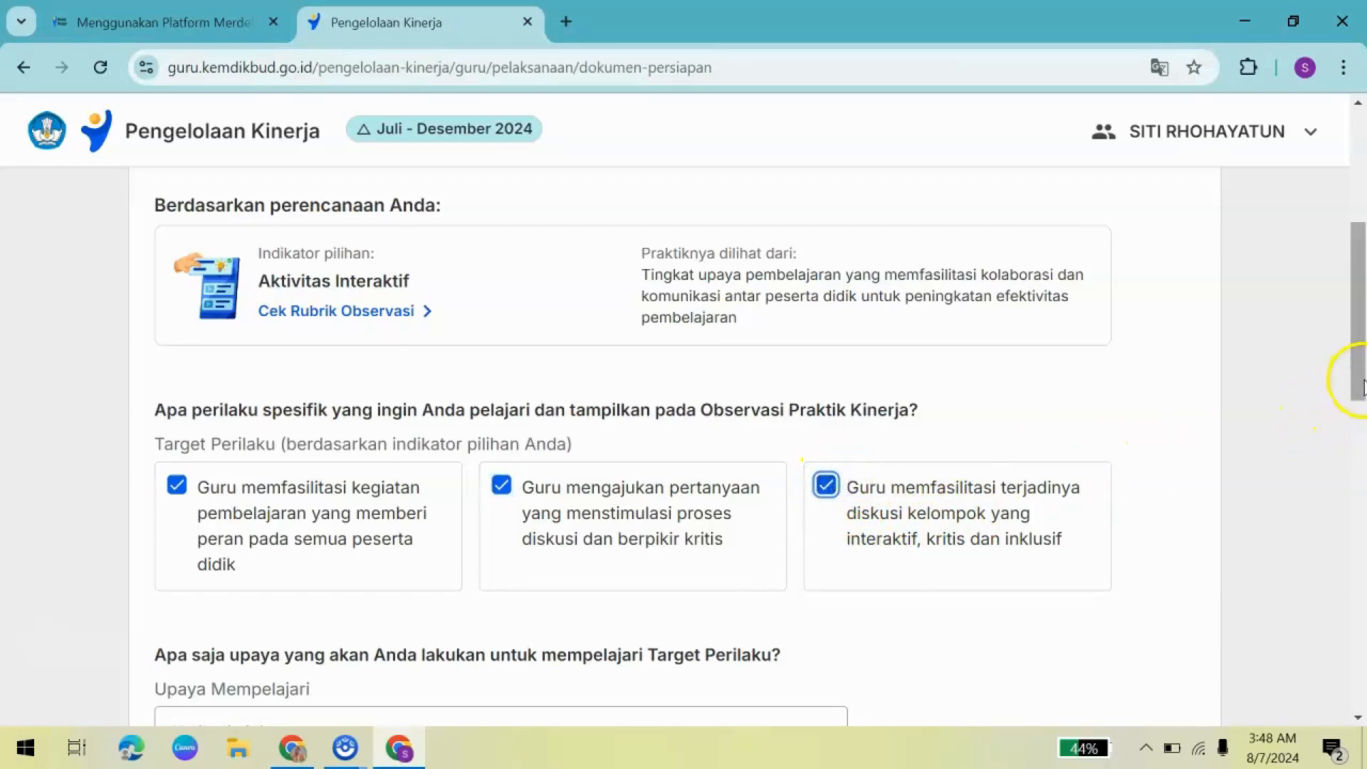
Fill in Upaya Mempelajari with the lines "Belajar dari rekan sejawat" and "Berdiskusi dengan atasan"
left_click_drag(1362, 385, 1362, 490)
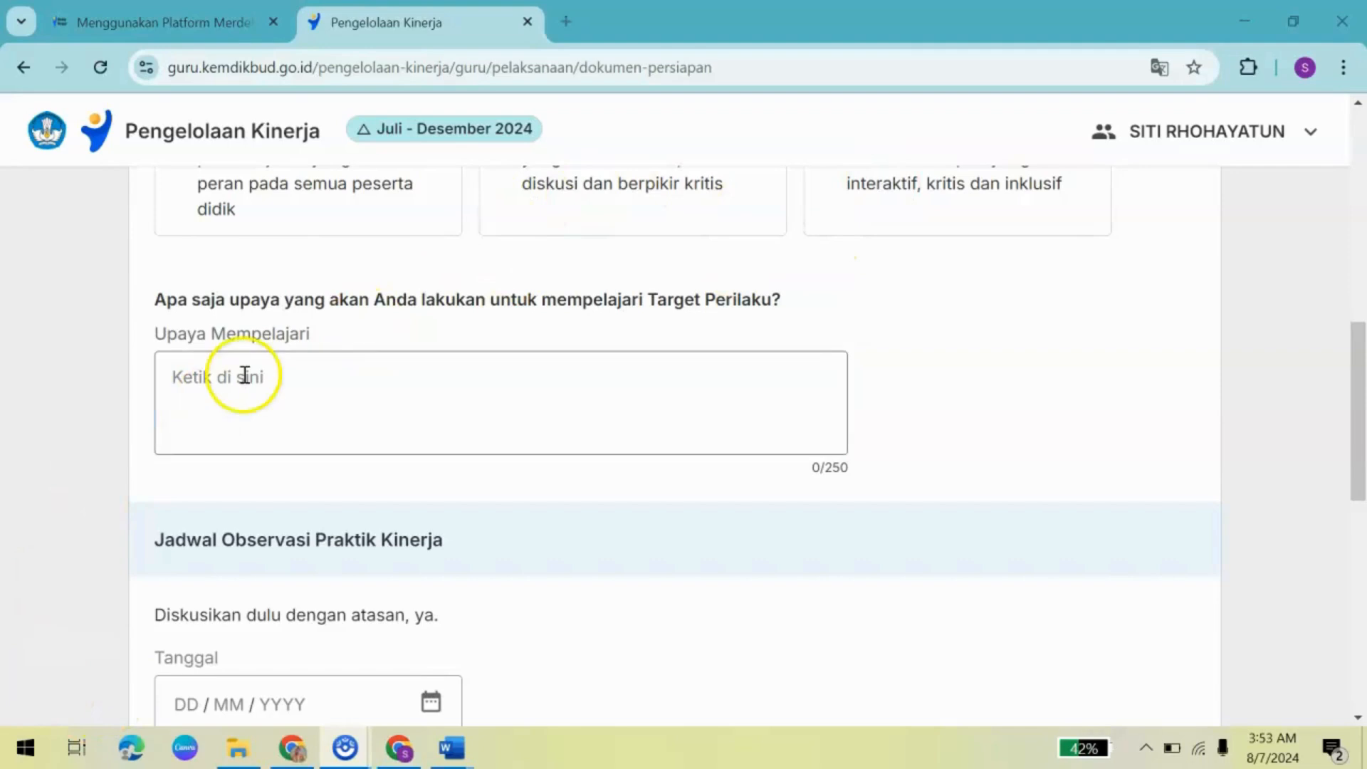
left_click(244, 375)
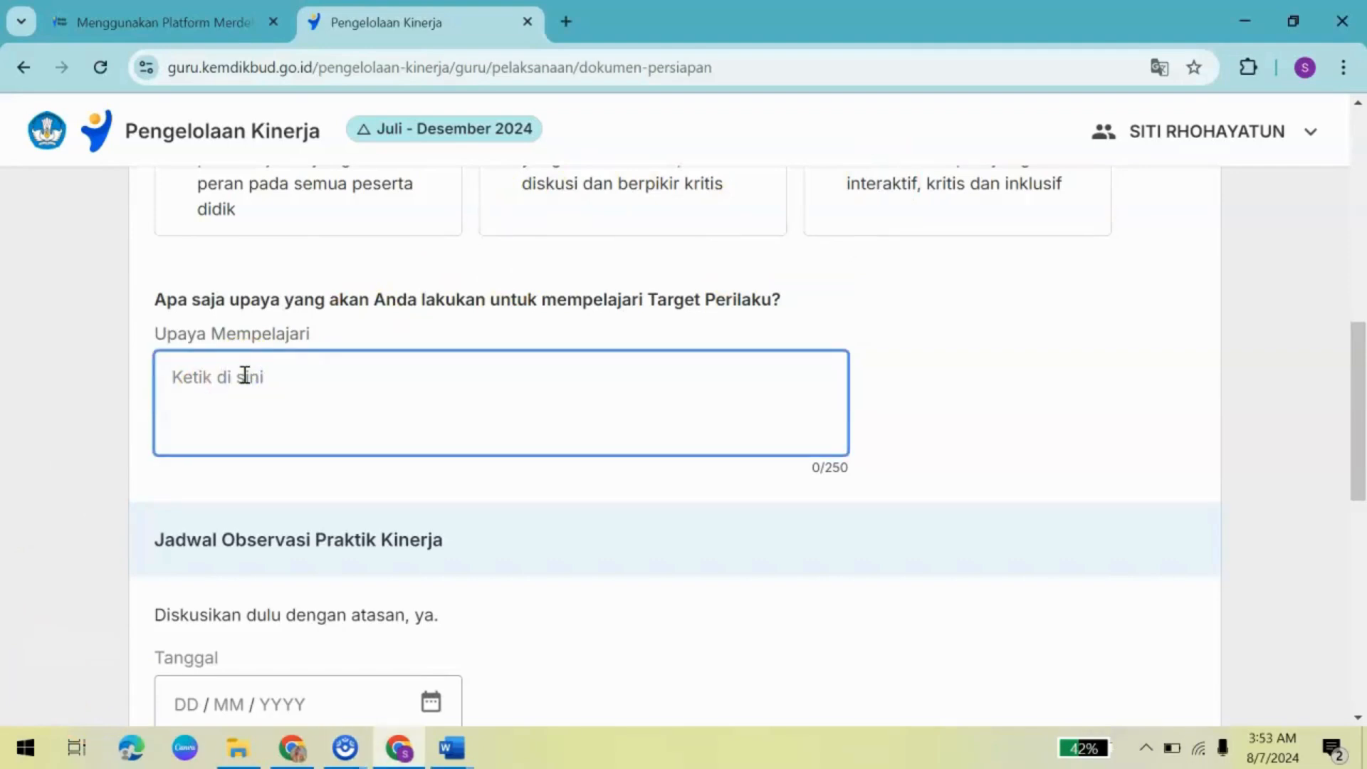
type("Belajar dari rekan ")
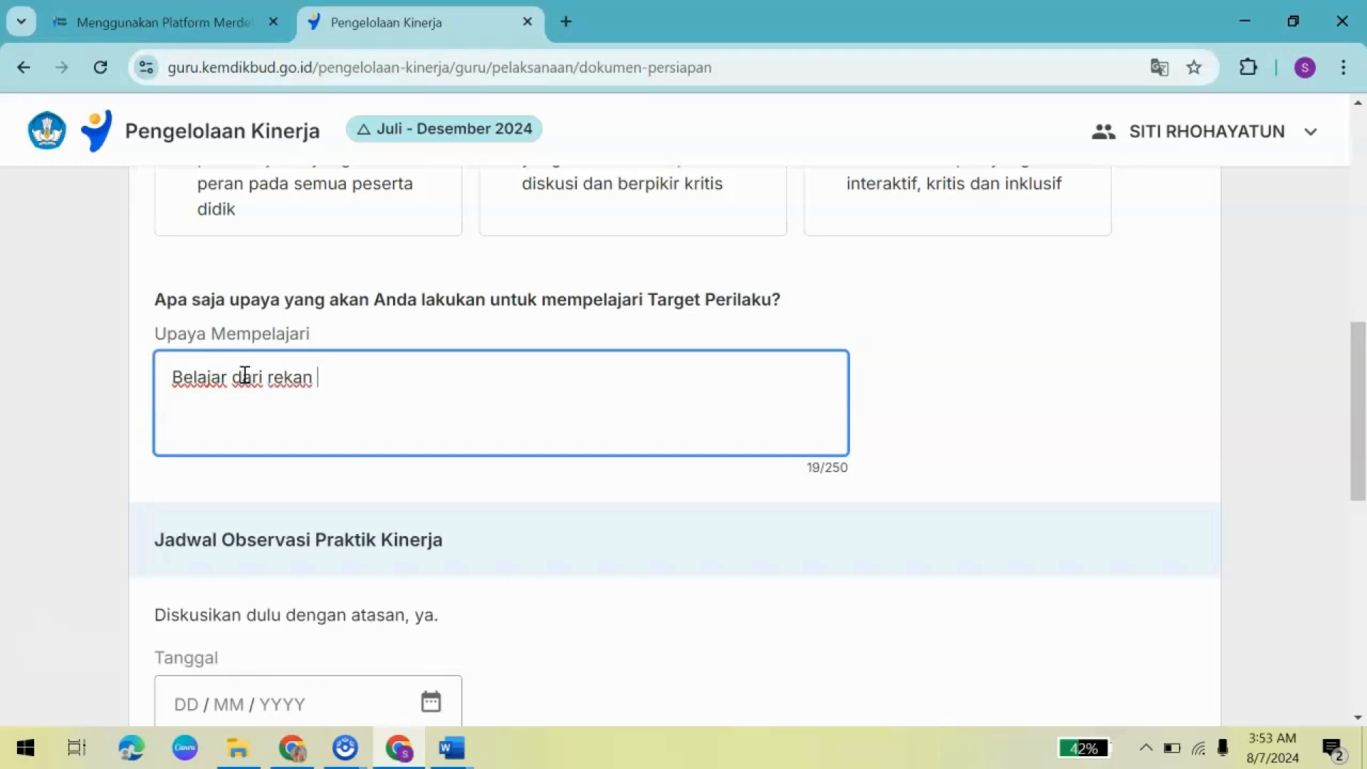
type("sejawat")
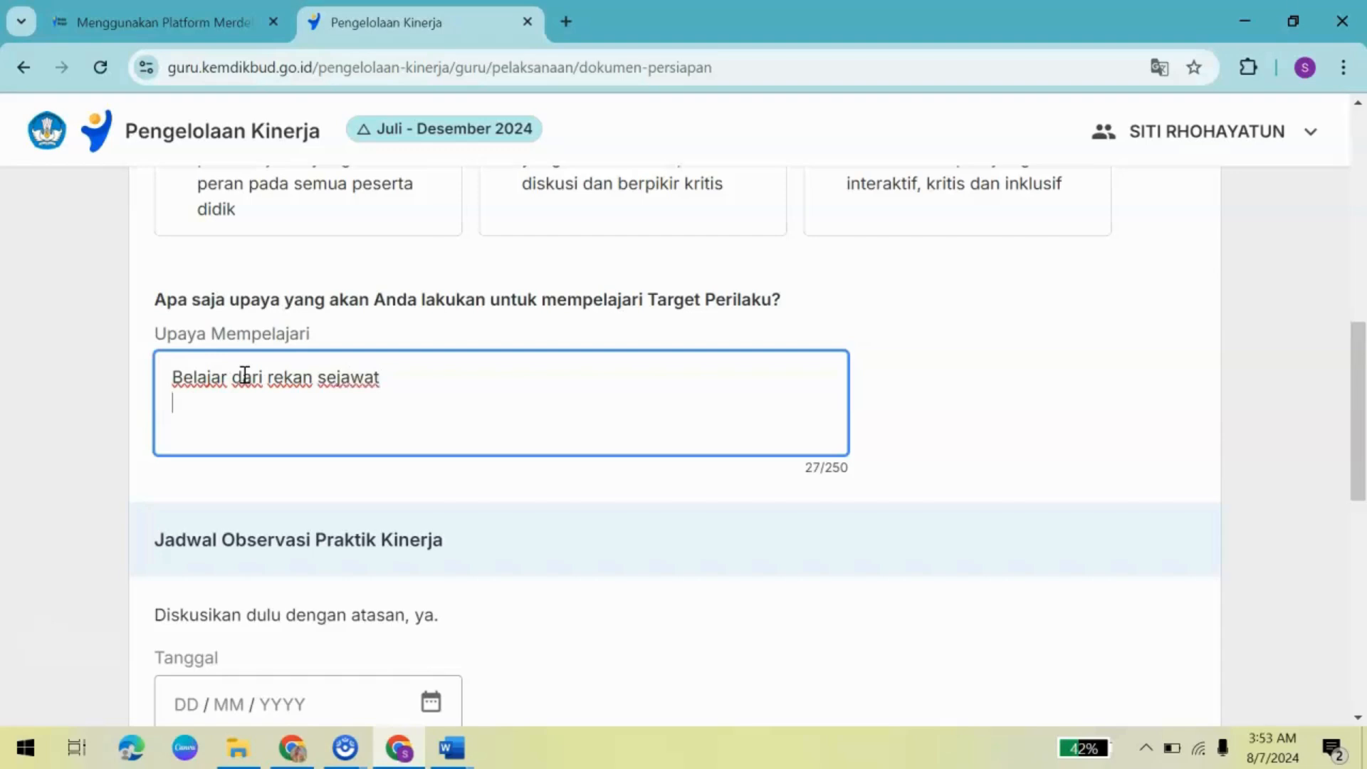
type("Berdiskusi ")
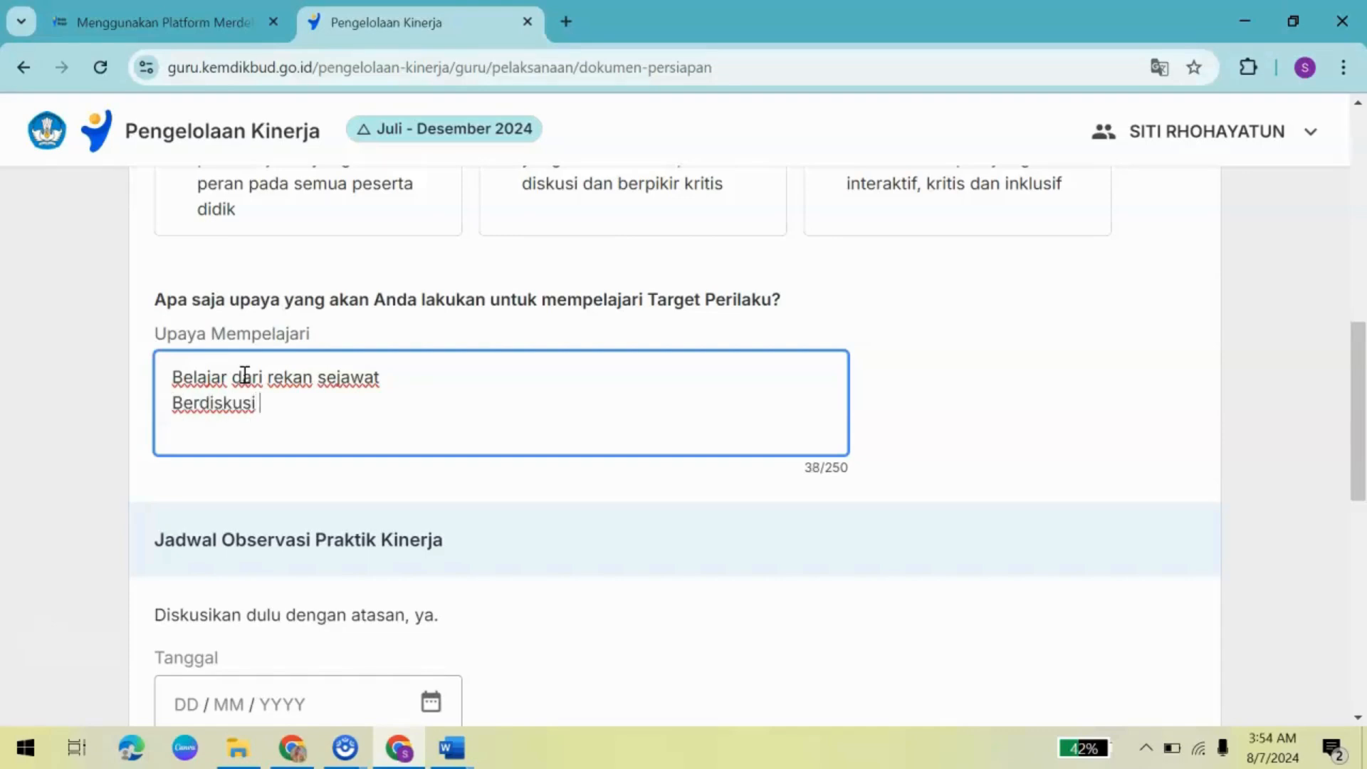
type("dengan ")
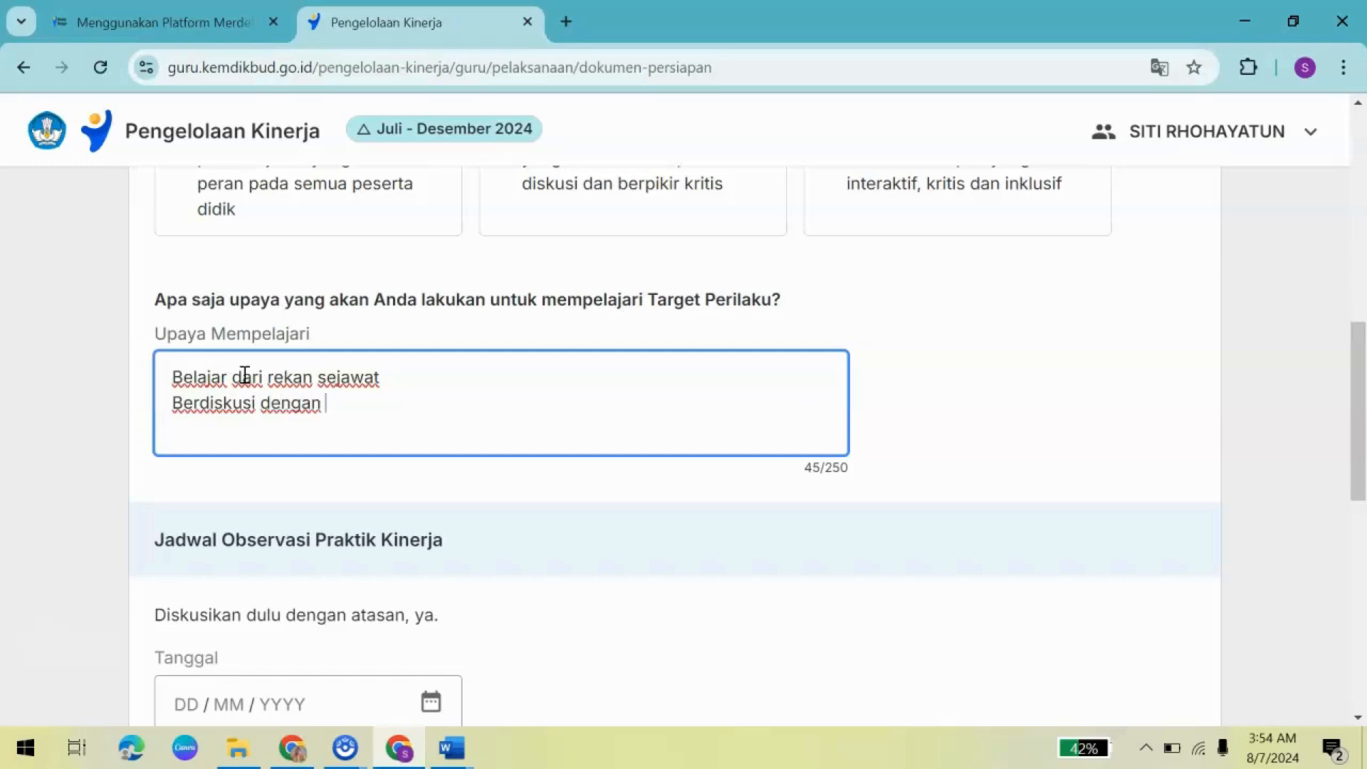
type("atasa")
type("n")
Add a third line to Upaya Mempelajari reading "Mencari referensi dari youtobe,"
type("Men")
type("car")
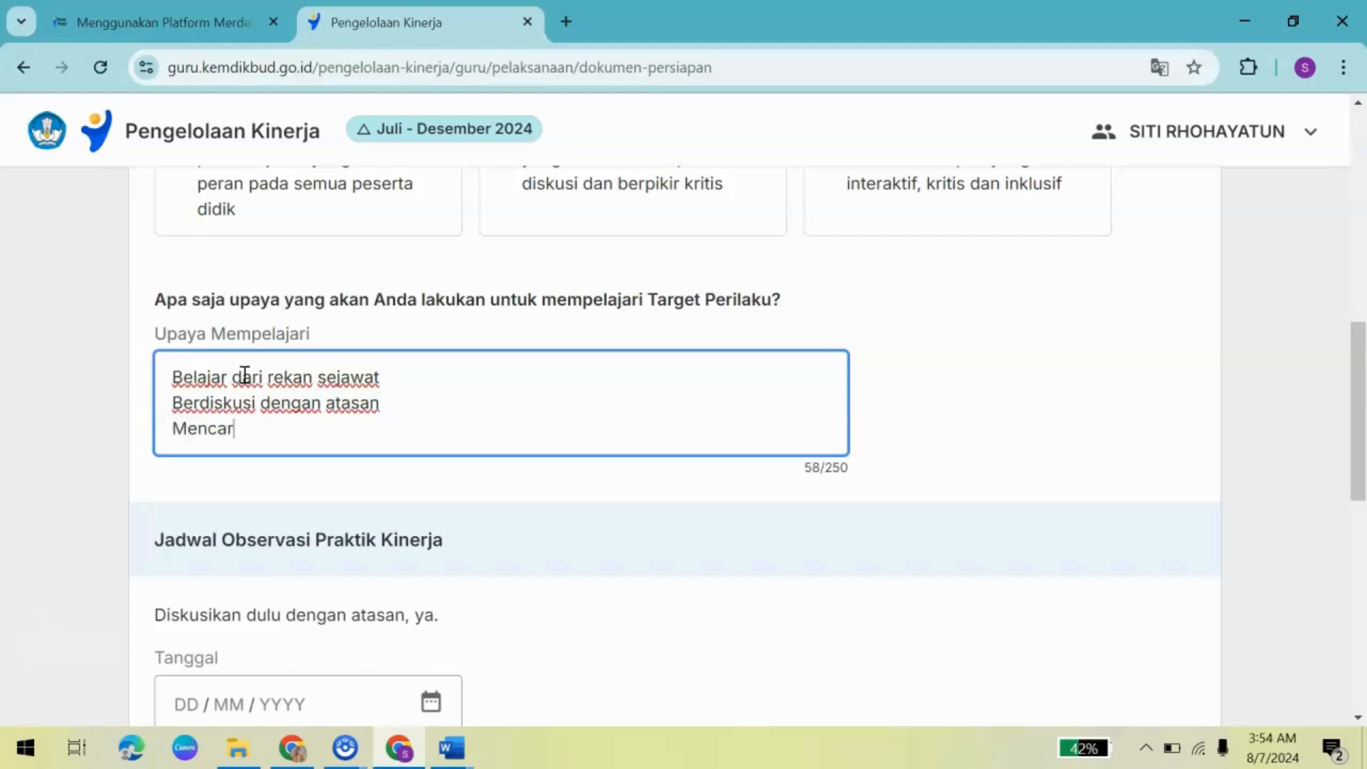
type("i referensi")
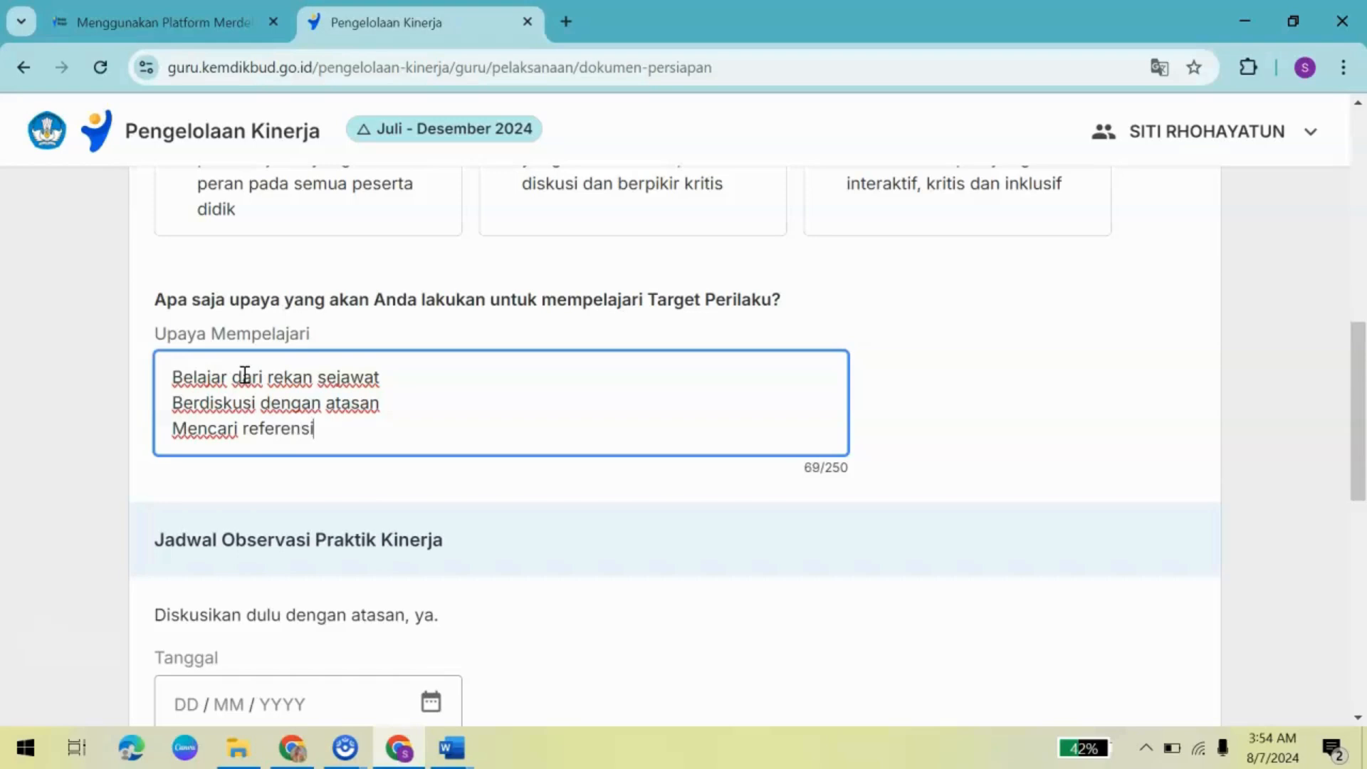
type(" dari ")
type("yu")
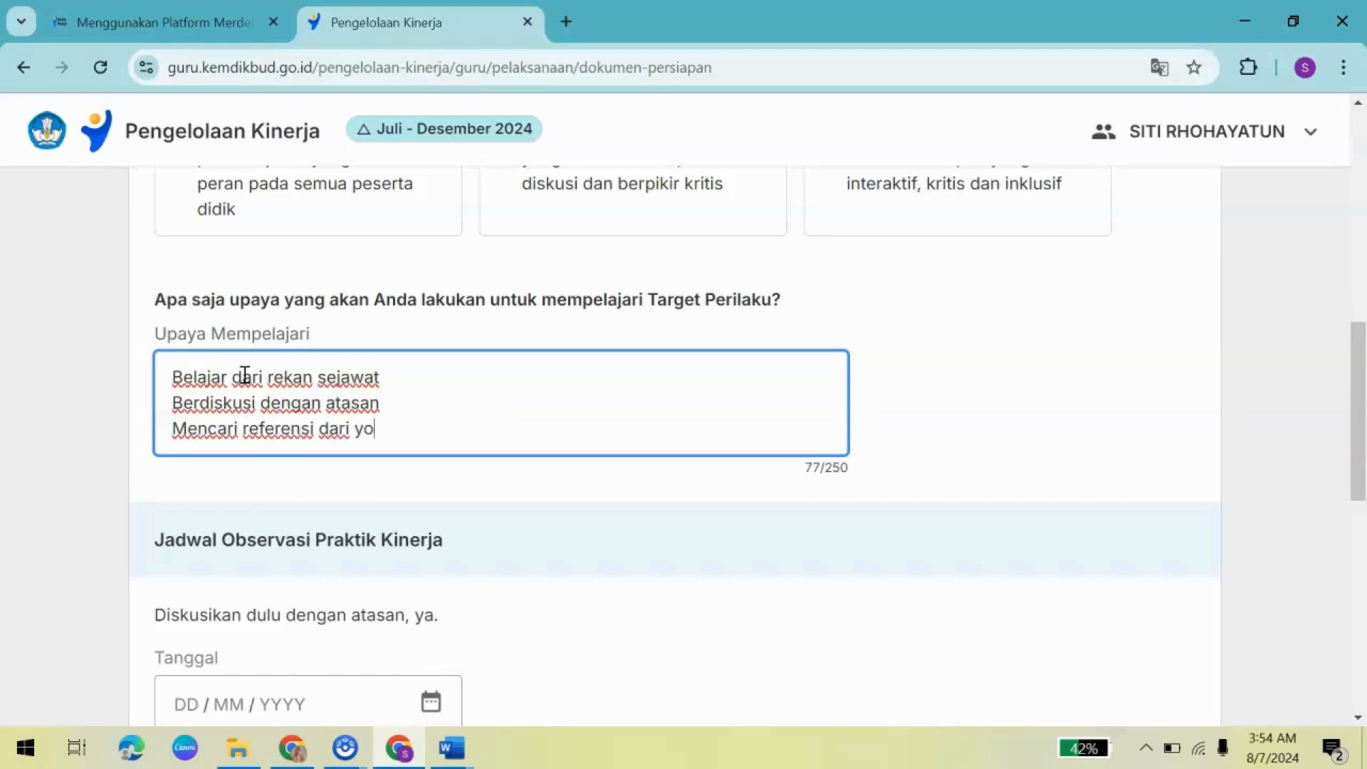
type("utobe, h")
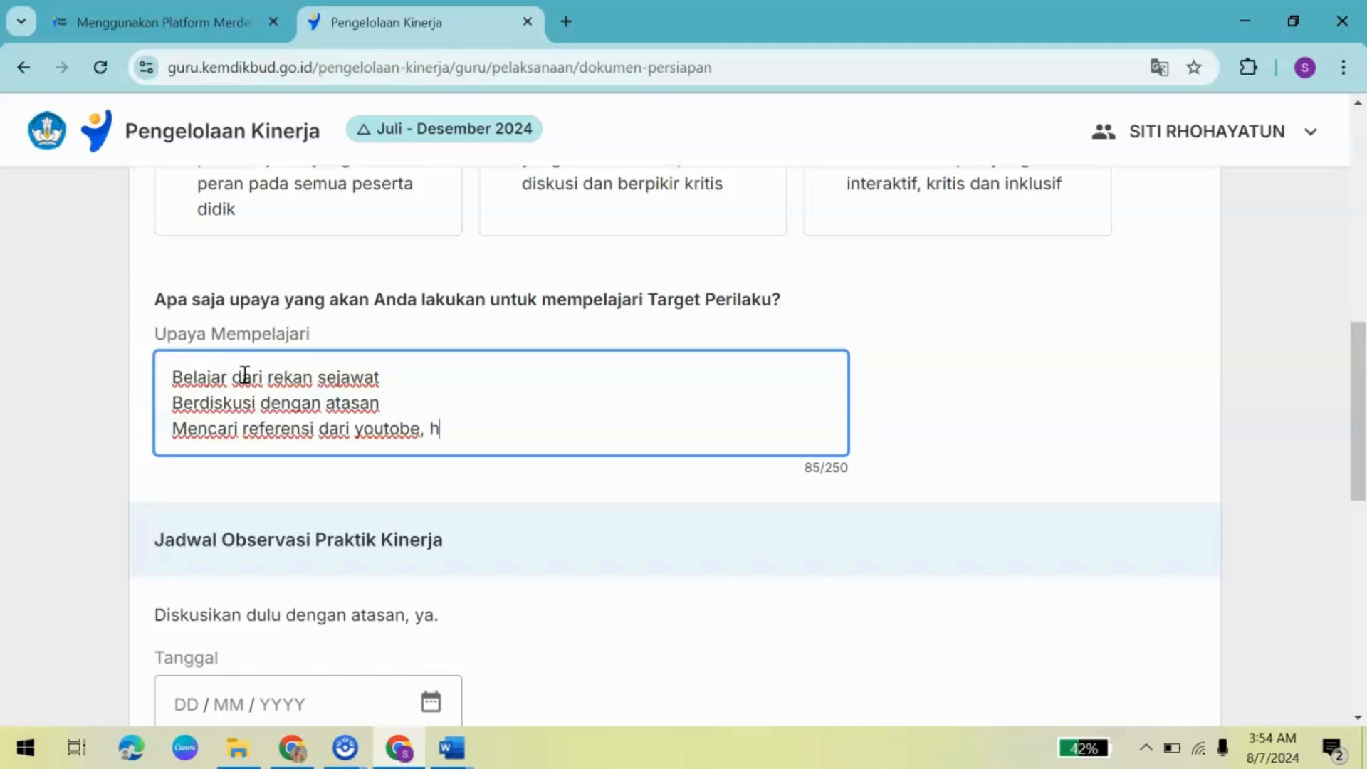
key("BackSpace")
Continue the third line of Upaya Mempelajari with "mengikuti praktik baik dari komunitas belajar yang mendukung target perilaku tersebut"
type("mengikuti")
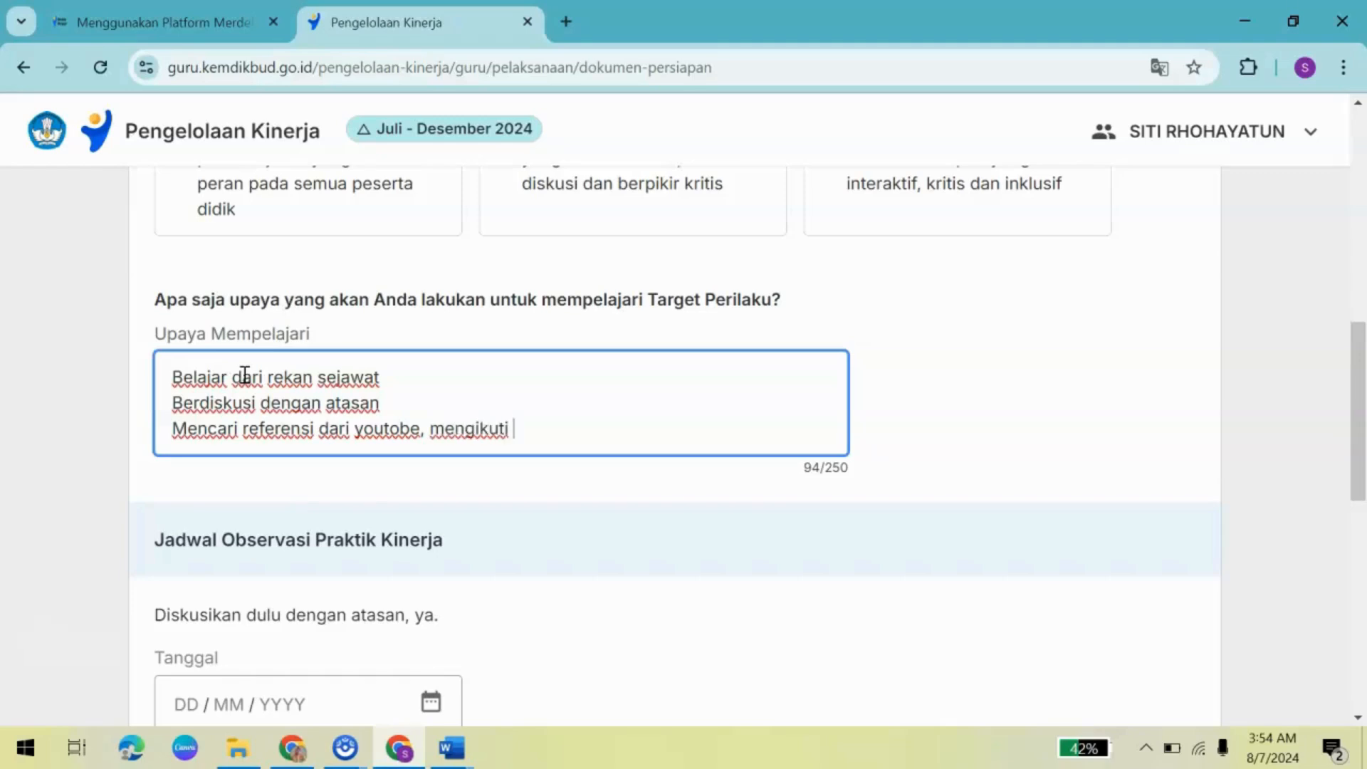
type(" praktik ba")
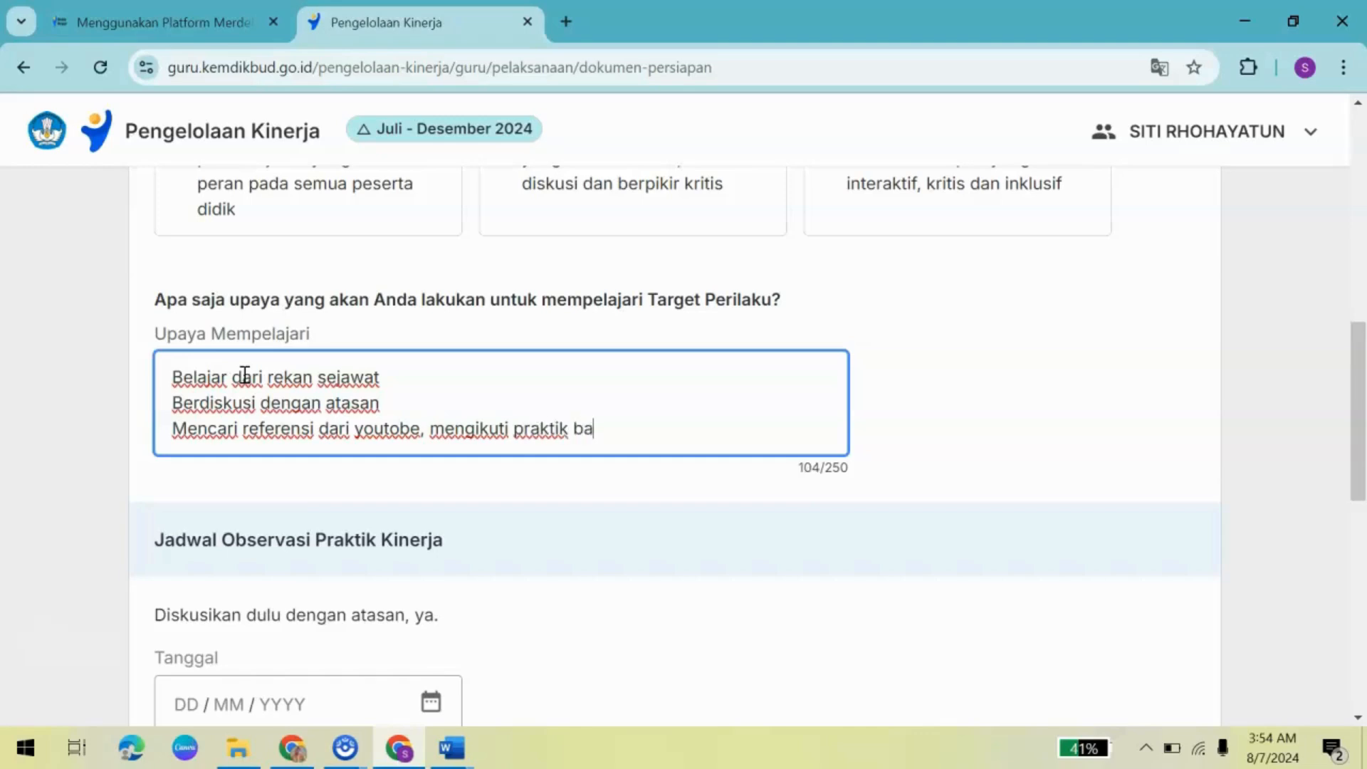
type("ik da")
type("ri k")
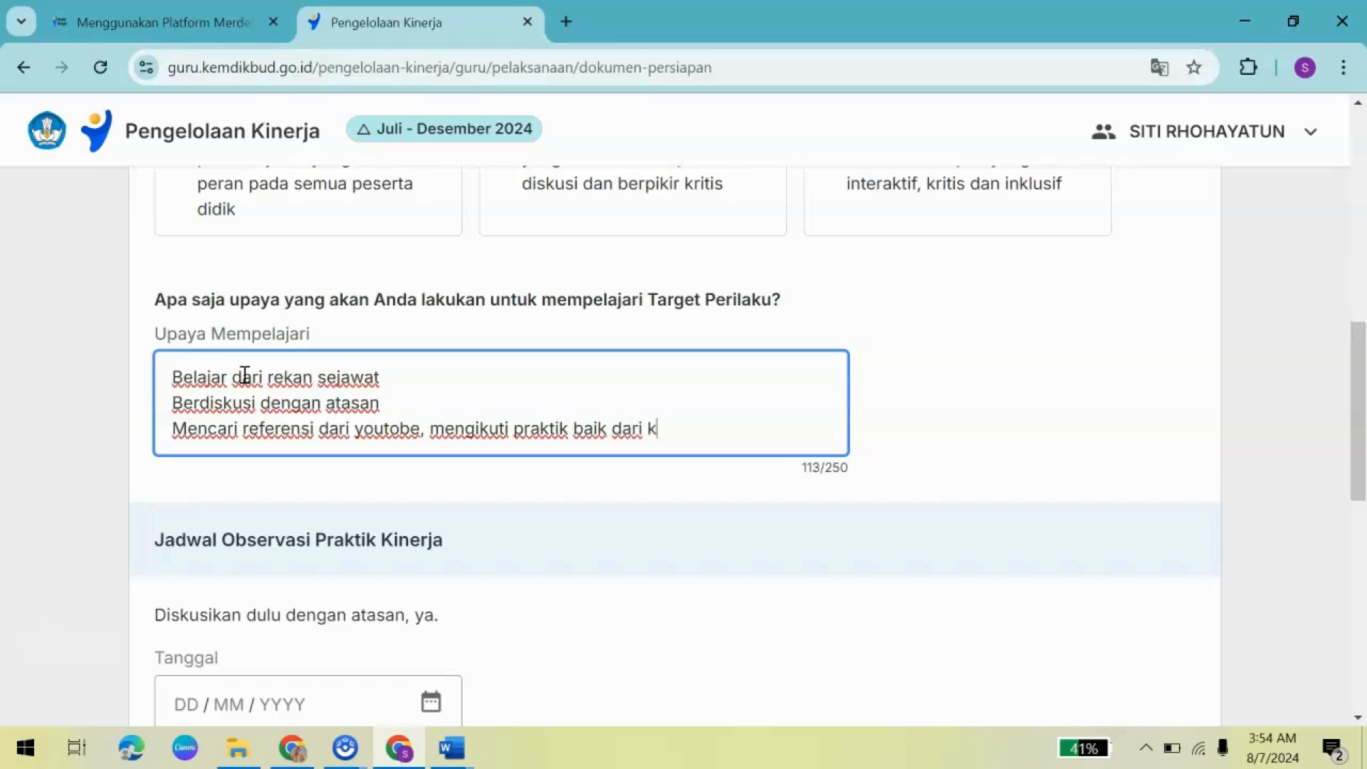
type("omunitas be")
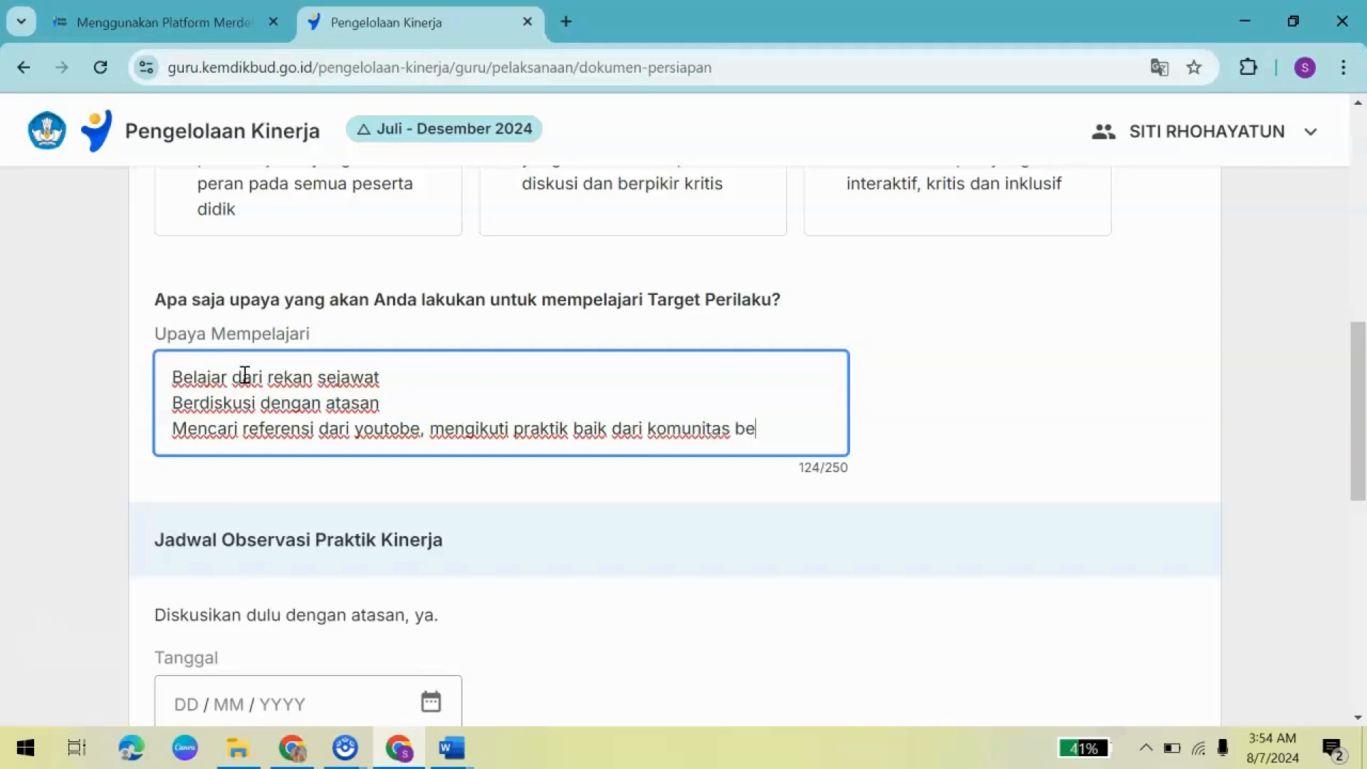
type("lajar ya")
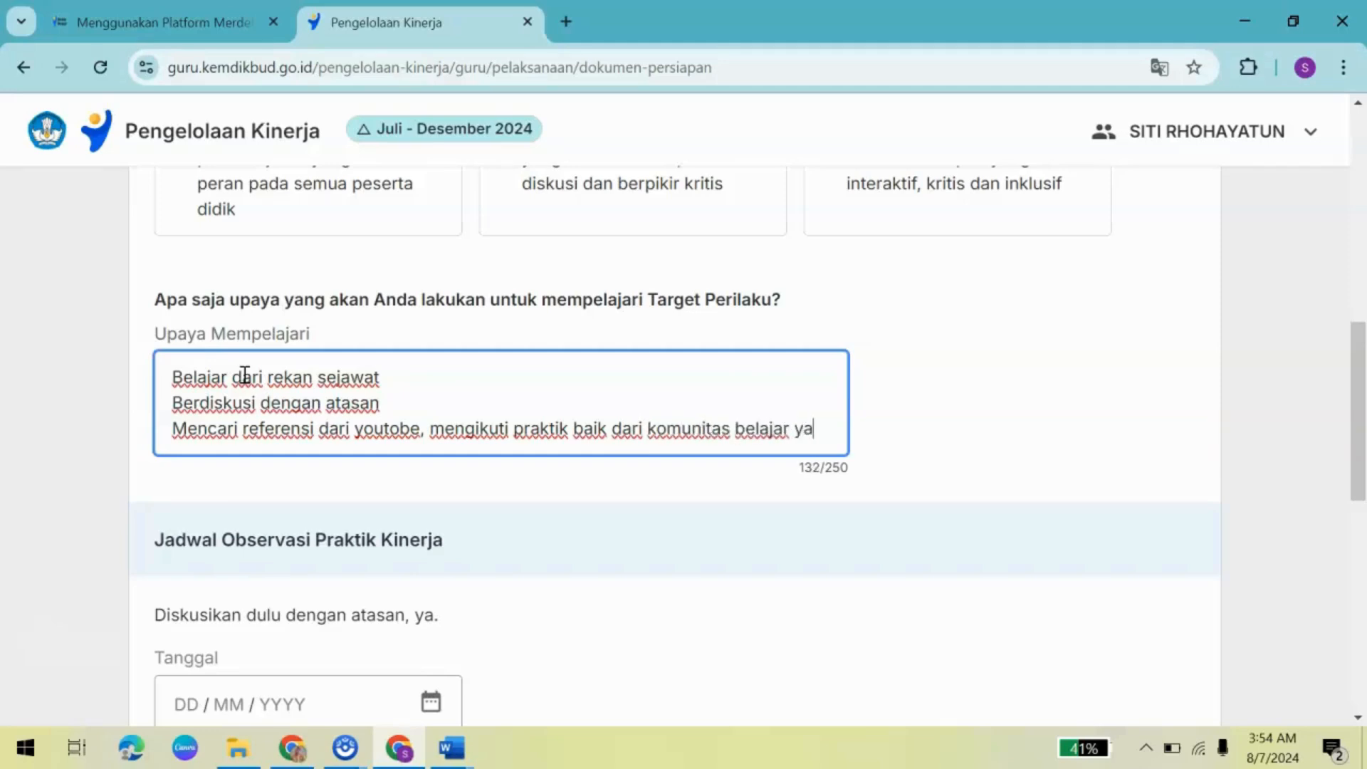
type("ng men")
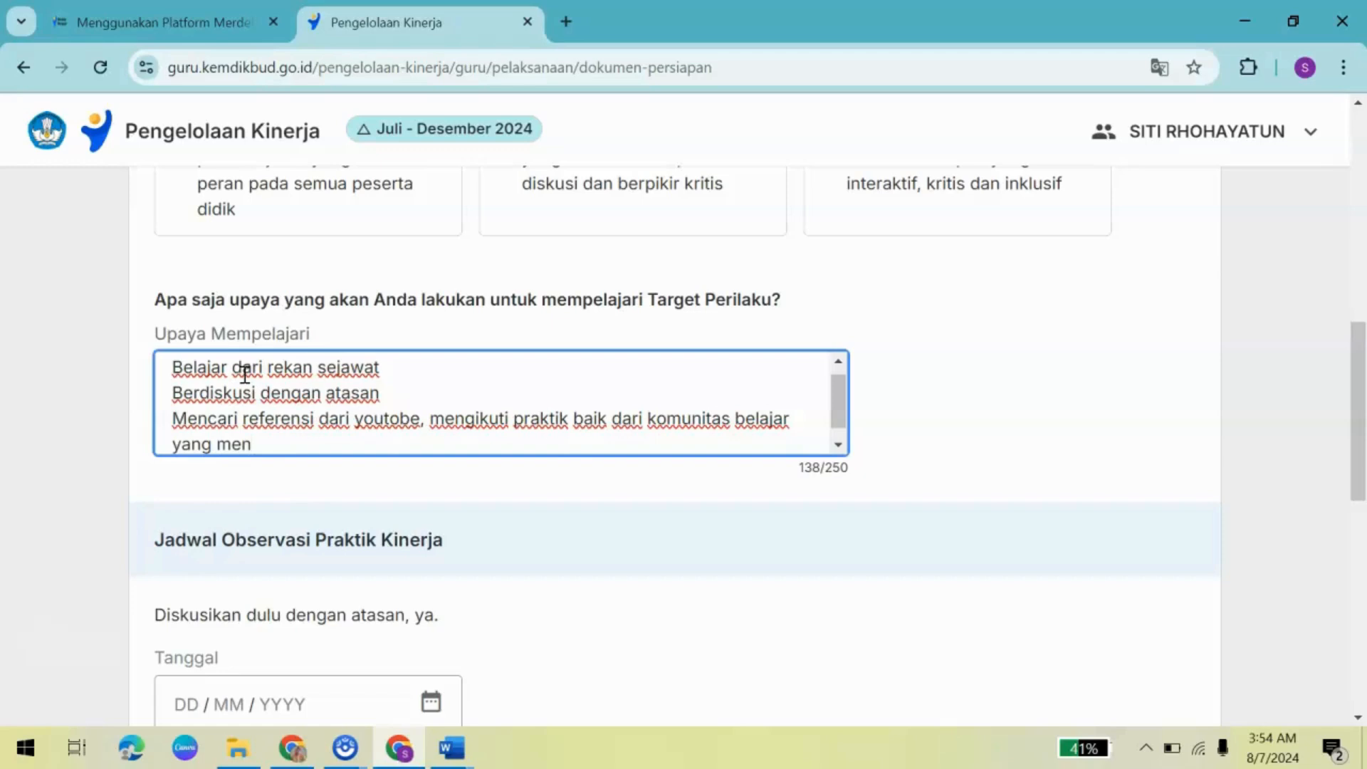
type("dukung ")
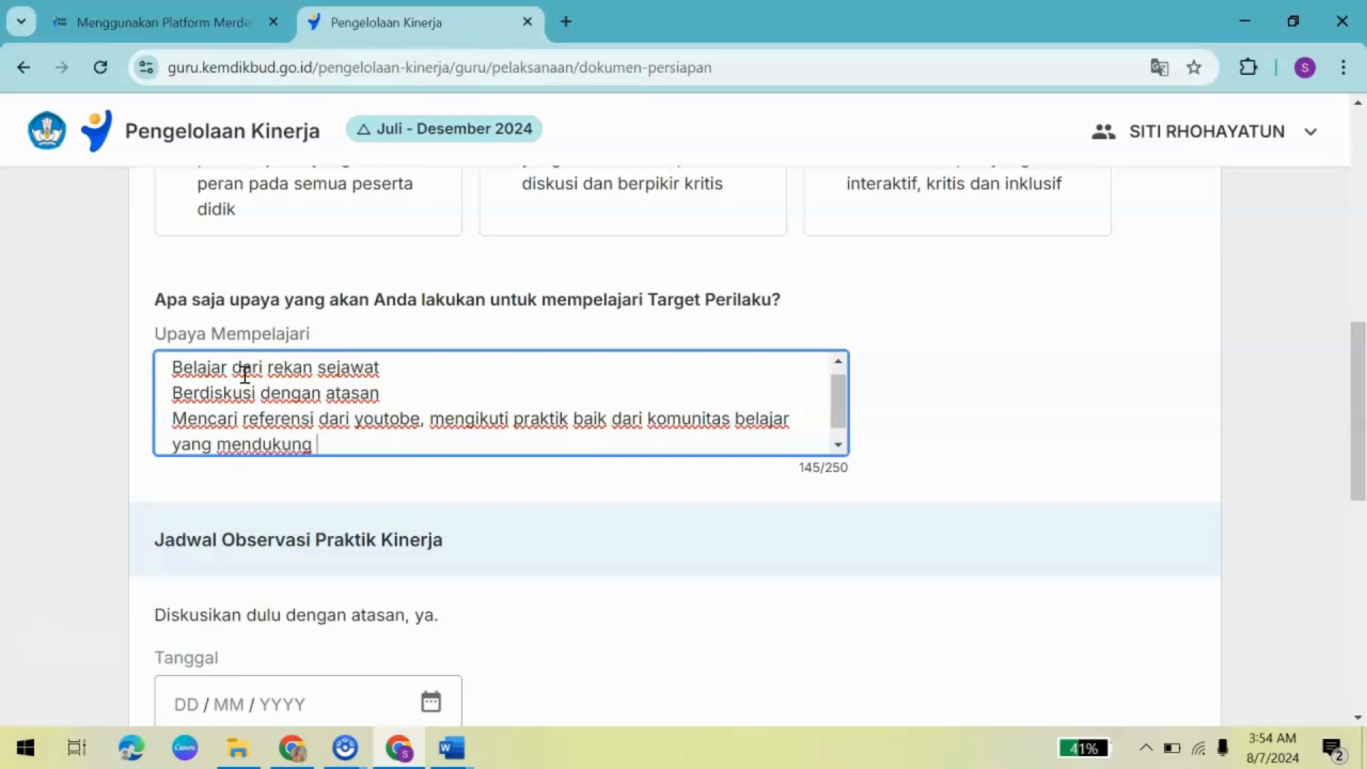
type("tareget perilaku t")
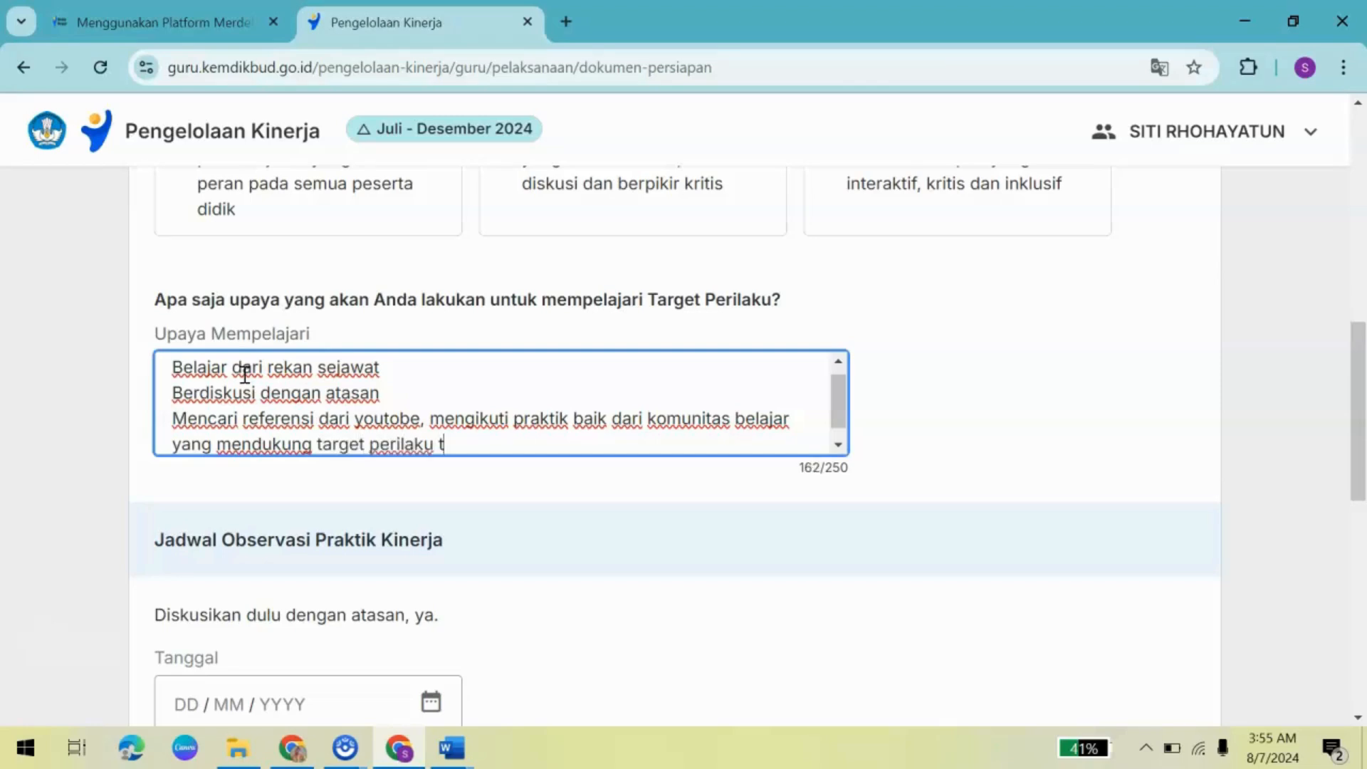
type("ersebut")
Move the "mengikuti praktik baik" phrase onto its own line and capitalise its first word as "Mengikuti"
left_click(431, 421)
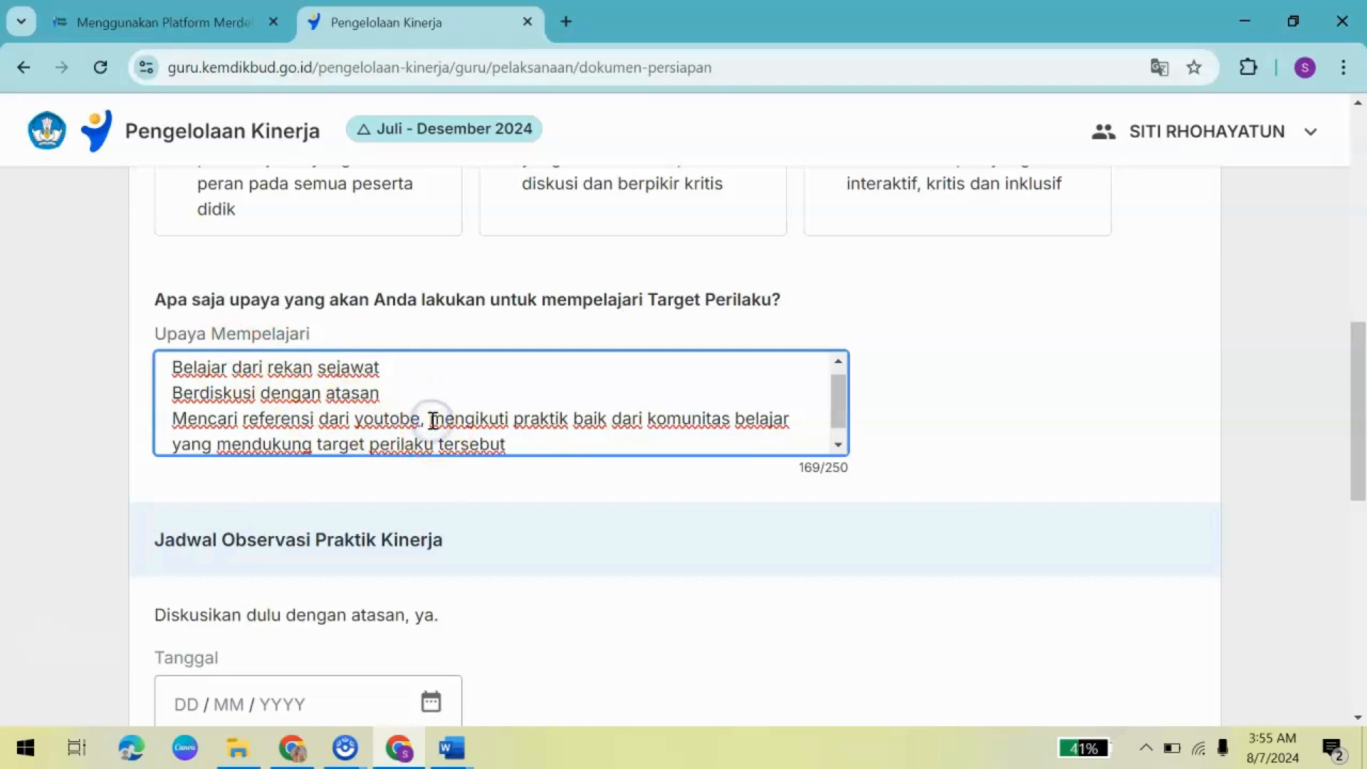
key("Return")
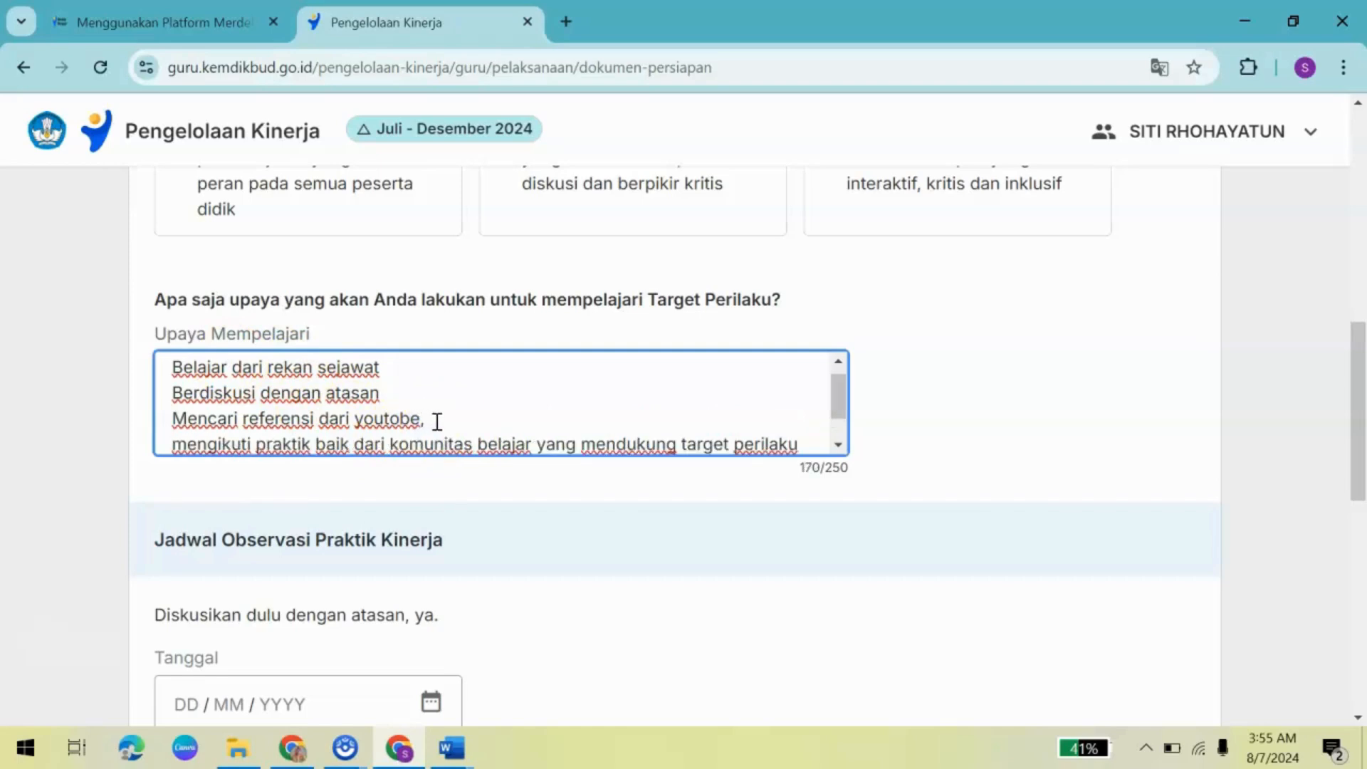
left_click(438, 422)
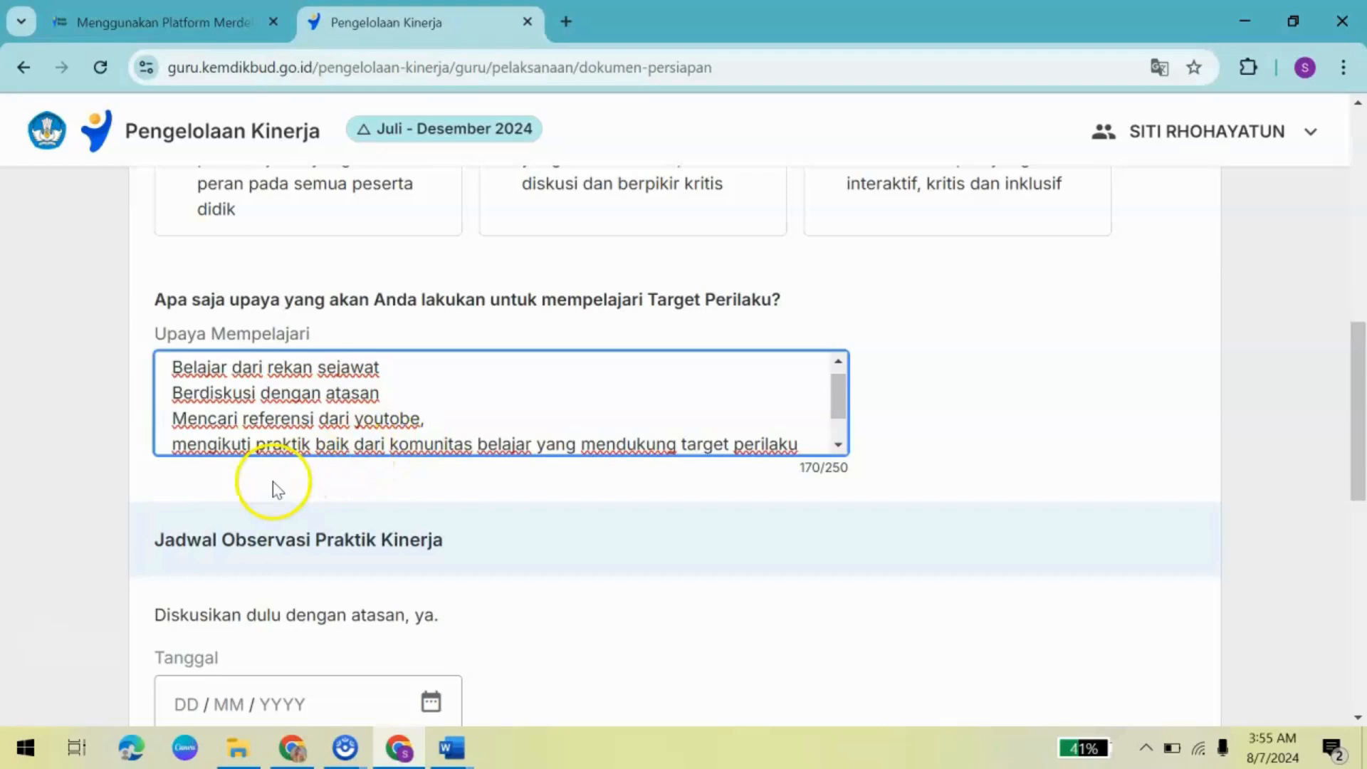
left_click(185, 445)
key("BackSpace")
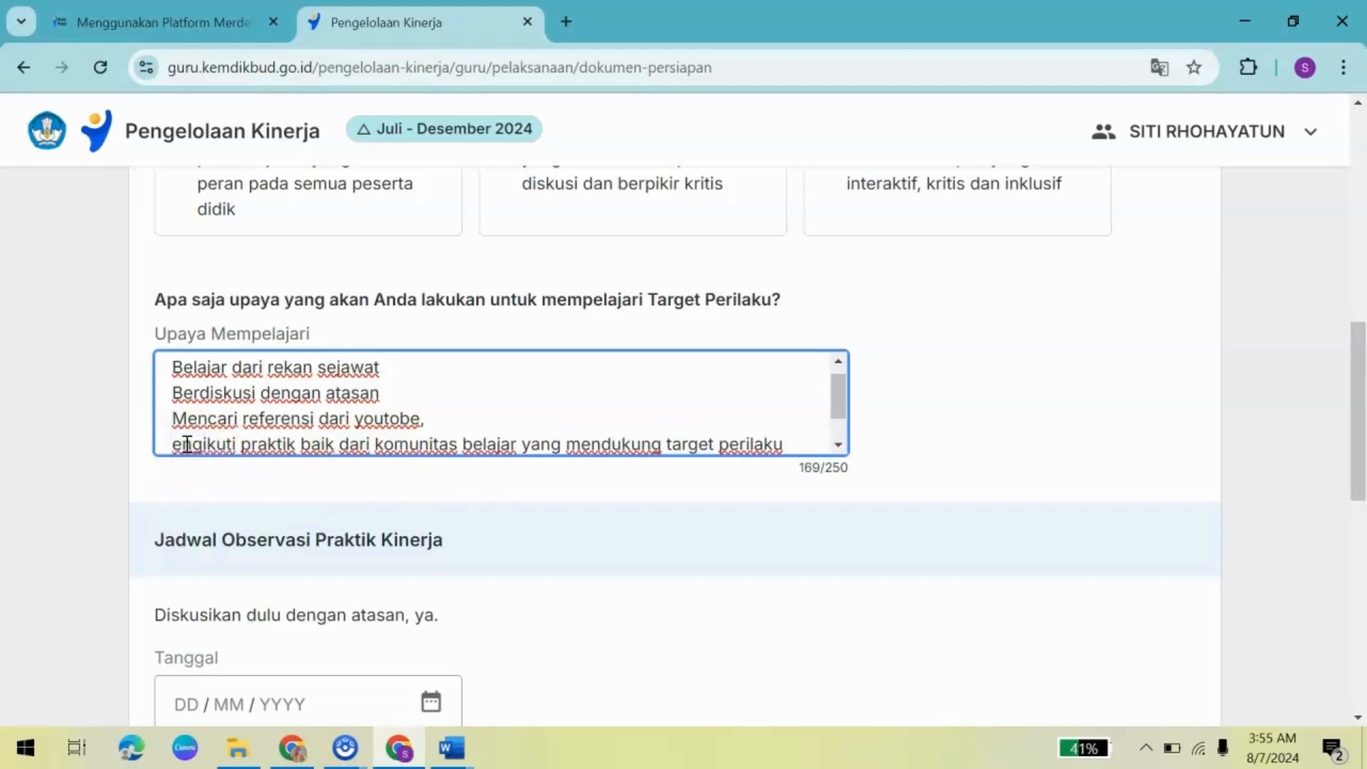
type("M")
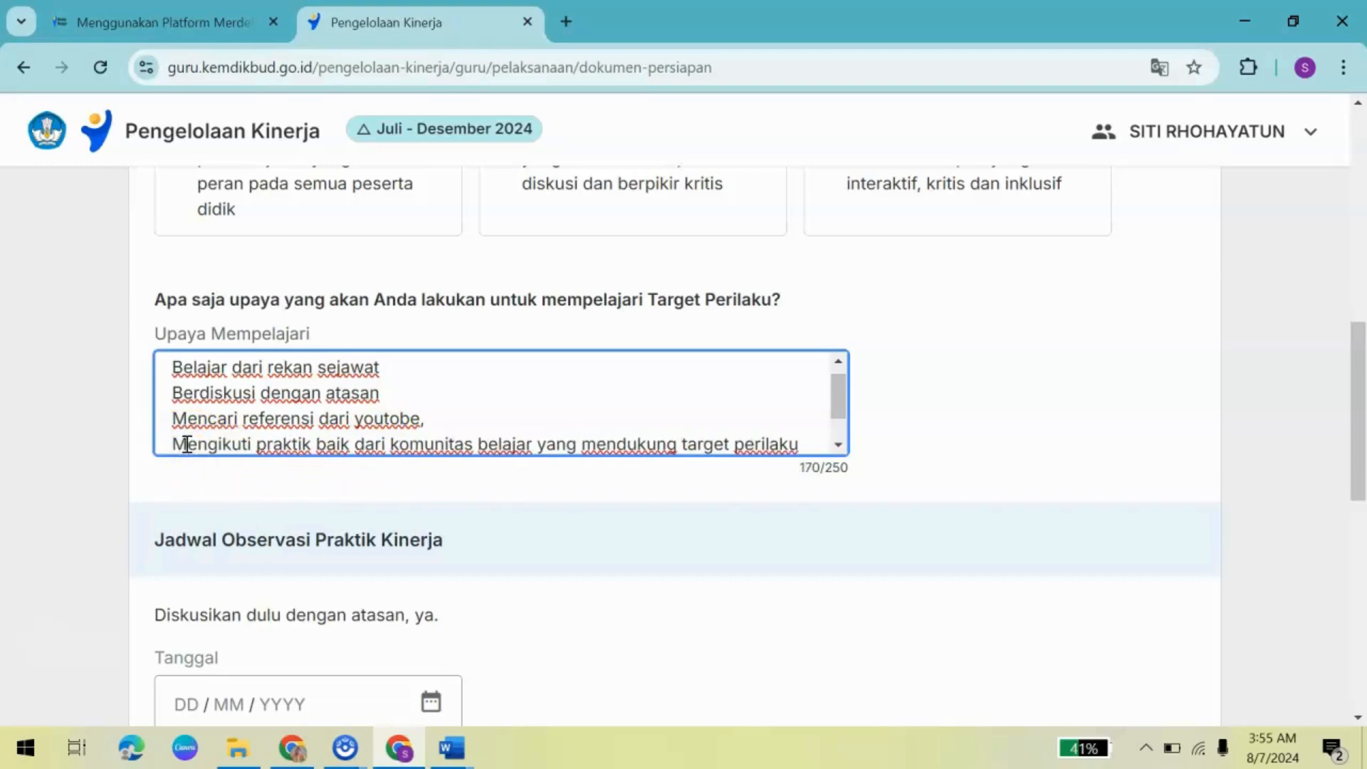
Extend the youtobe reference line in Upaya Mempelajari with "dan sumber belajar lainnya yang relevan"
left_click(444, 421)
type("s")
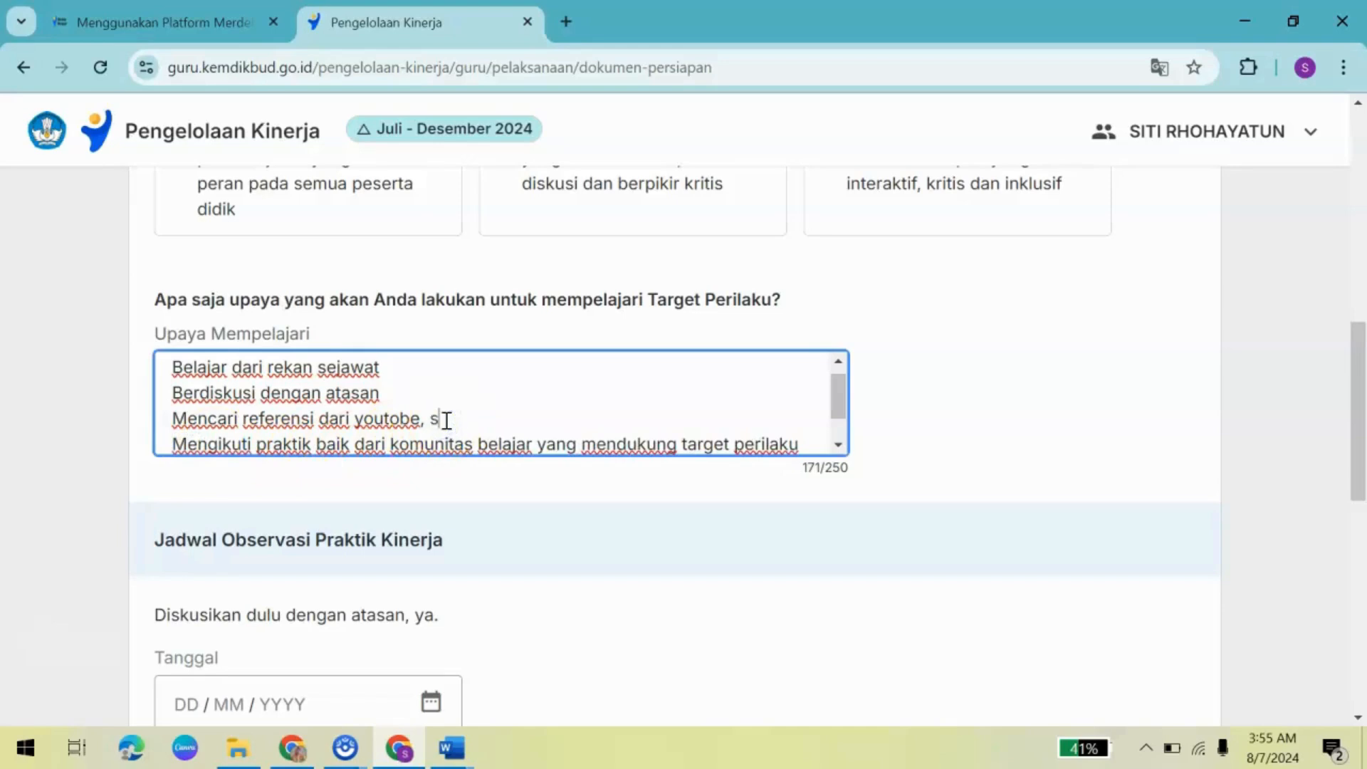
key("BackSpace")
type("dan sumber belajar")
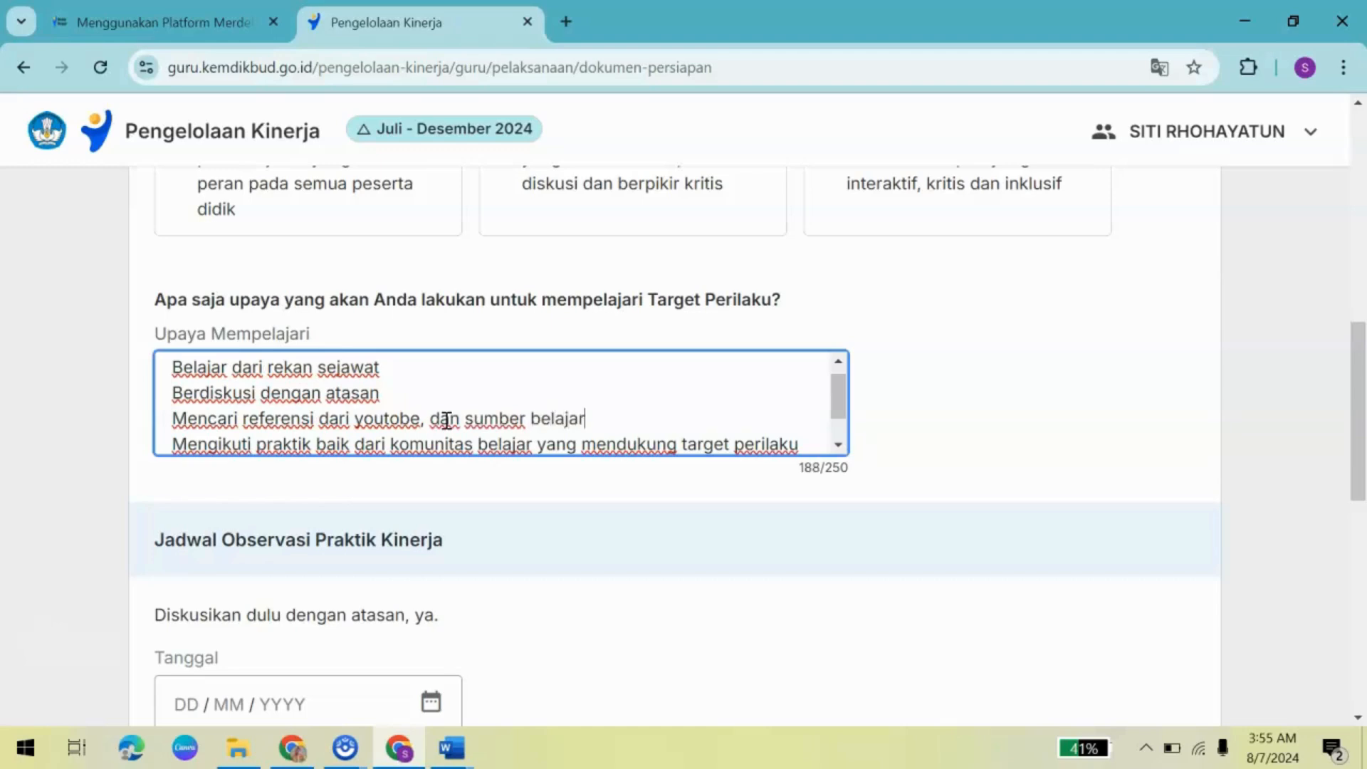
type(" lainnya yang relev")
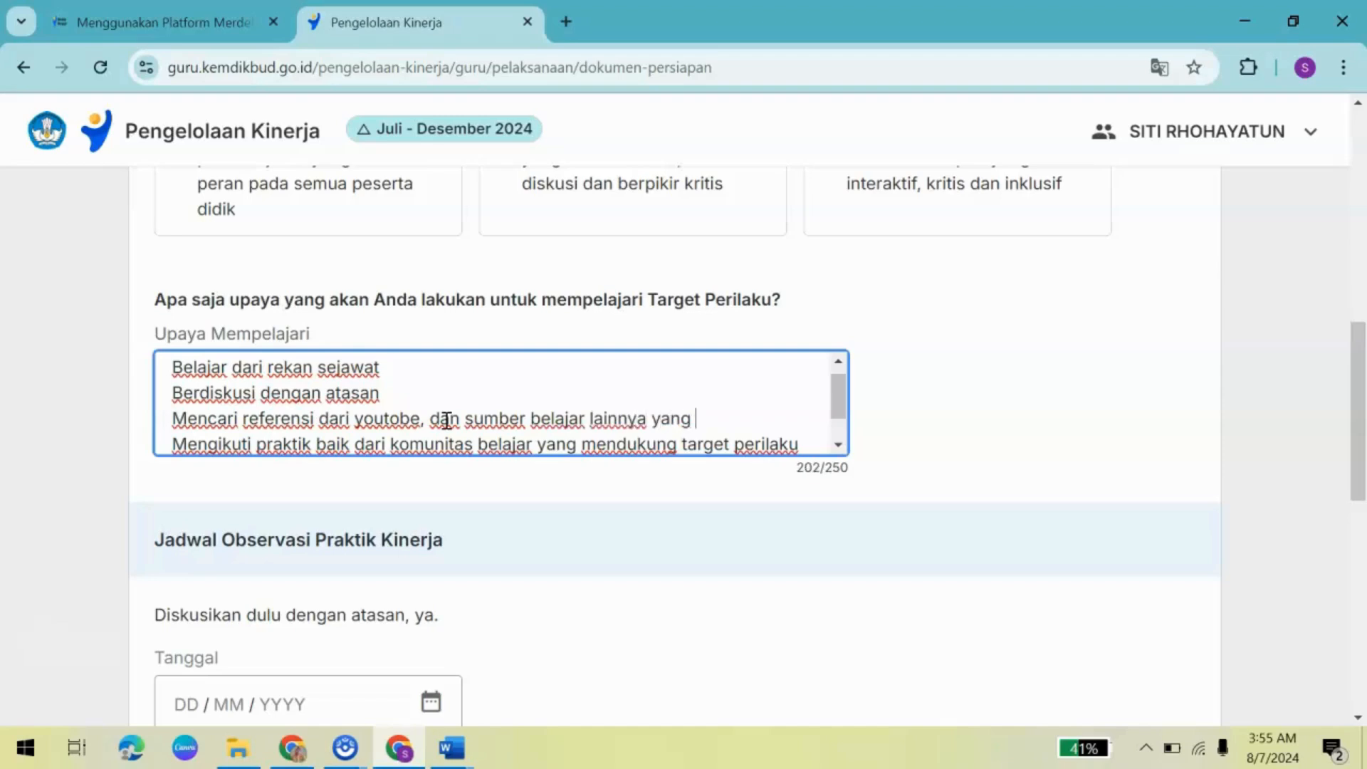
type("an")
Add a final line to Upaya Mempelajari reading "Mempelajari pada modul PMM secara mandir" and check the whole answer
left_click(815, 449)
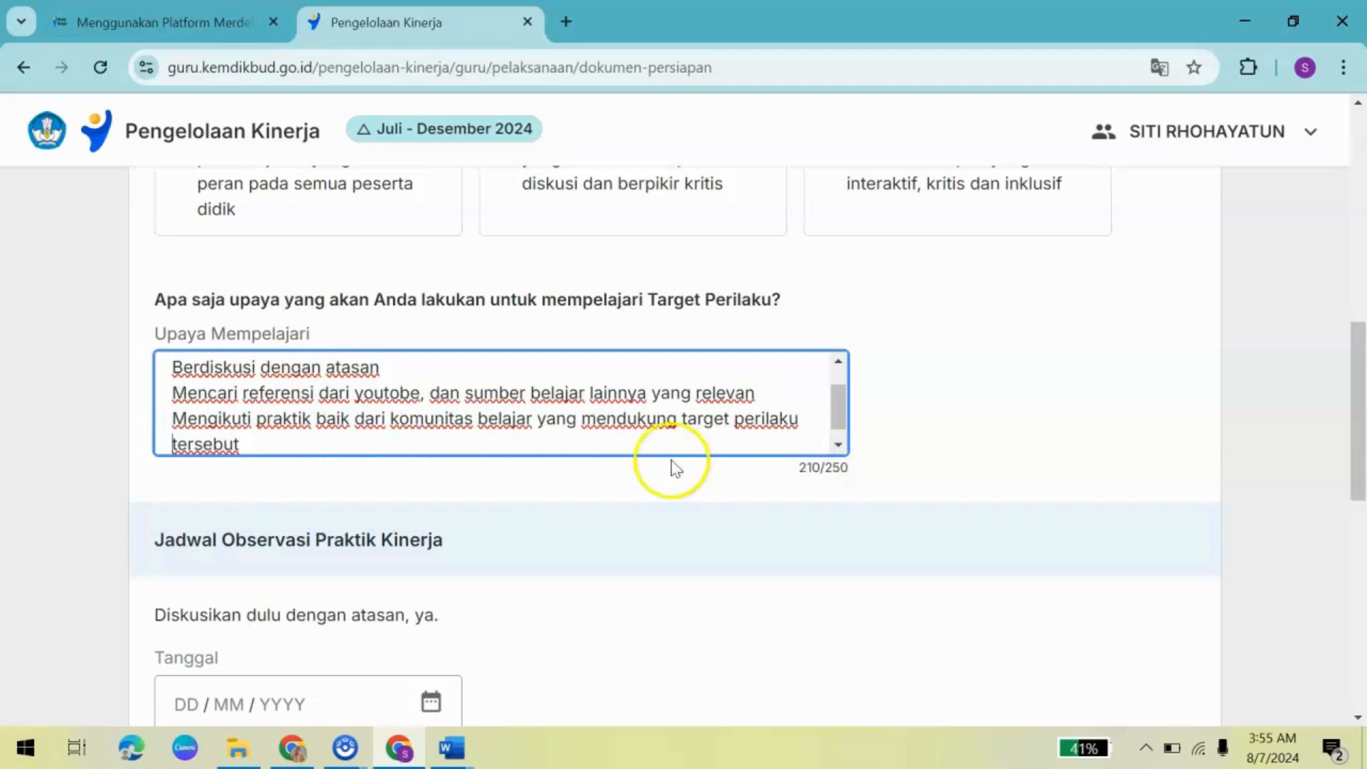
key("BackSpace")
left_click(251, 443)
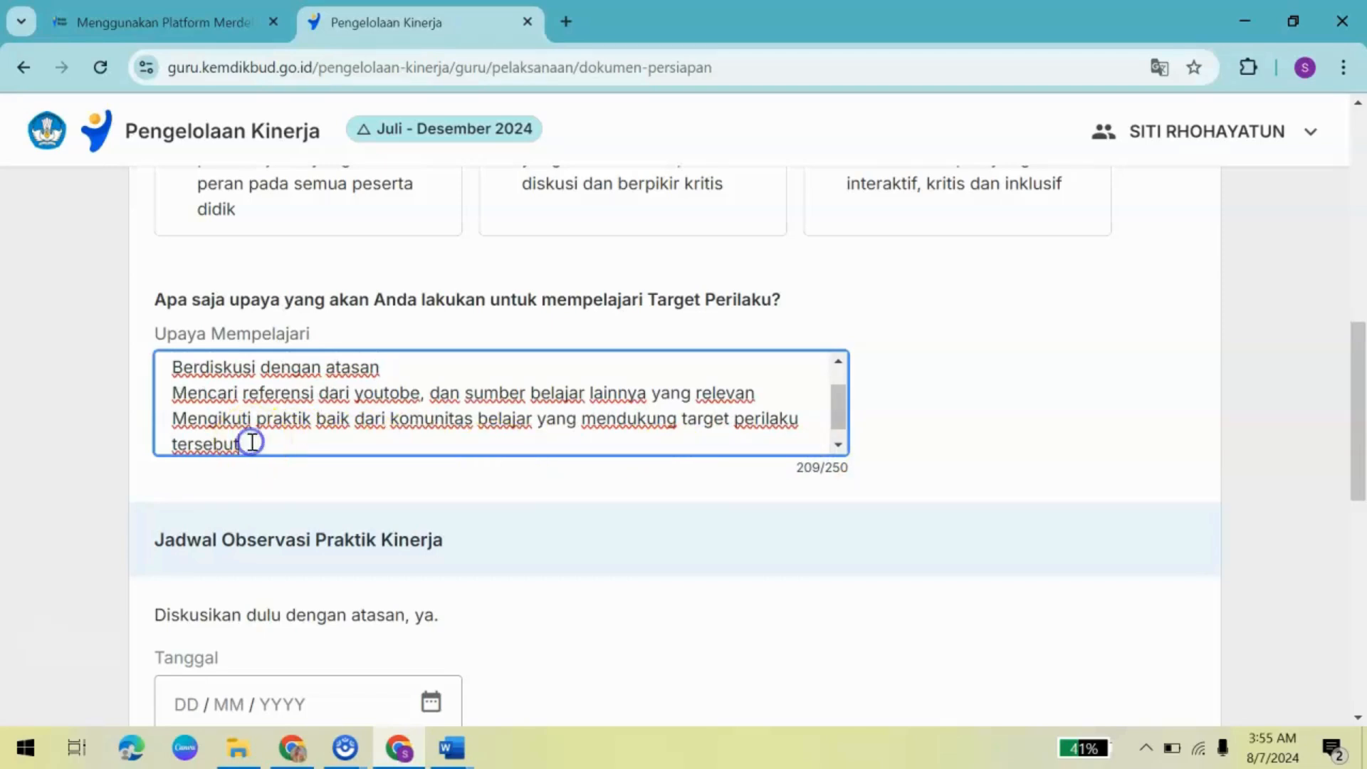
key("Return")
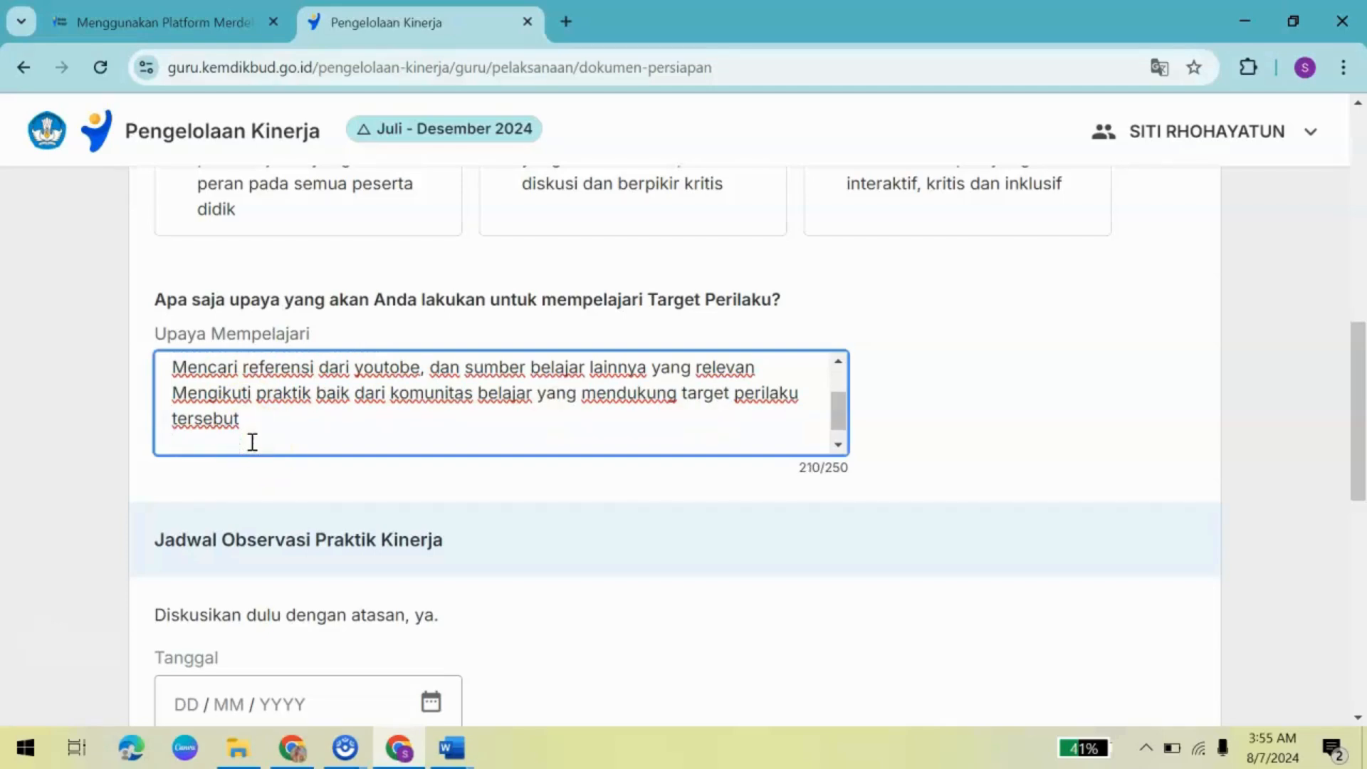
type("Mempelajari pada")
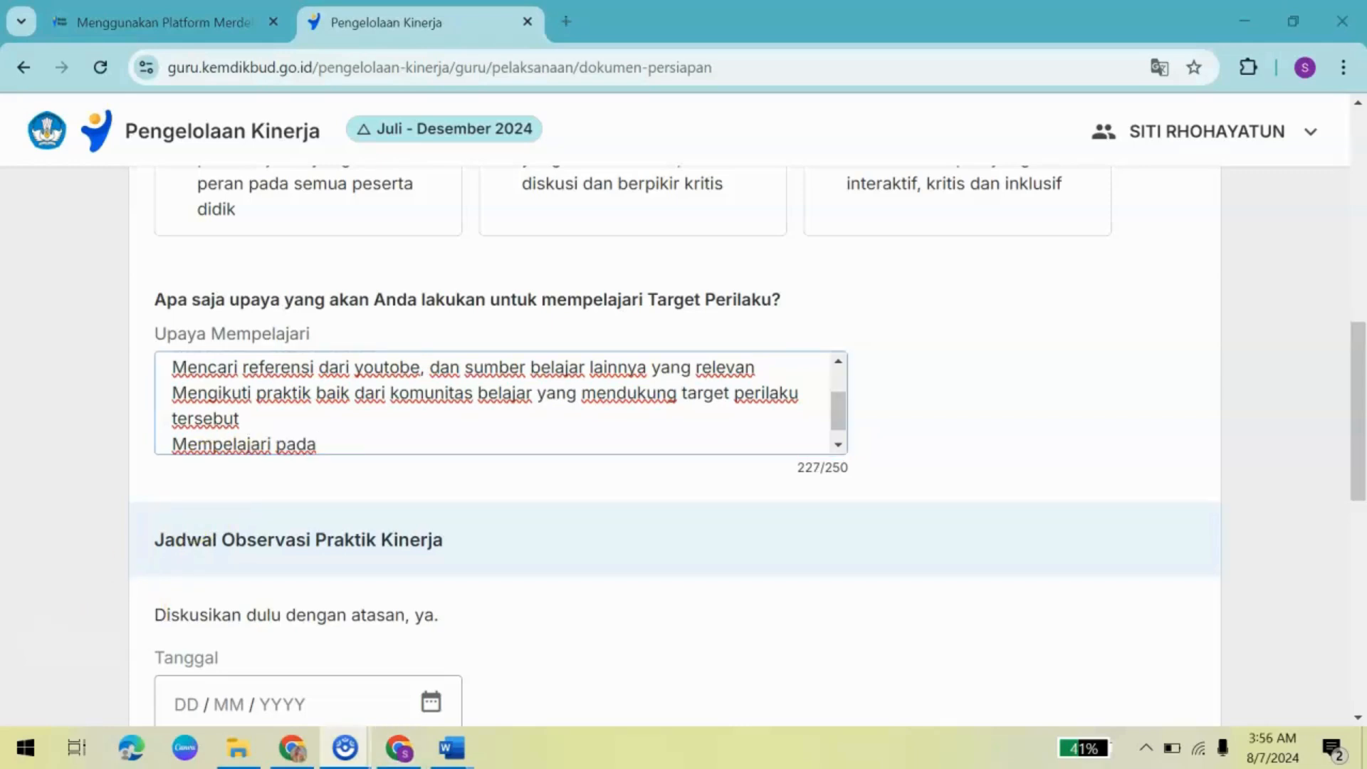
left_click(351, 441)
type("mod")
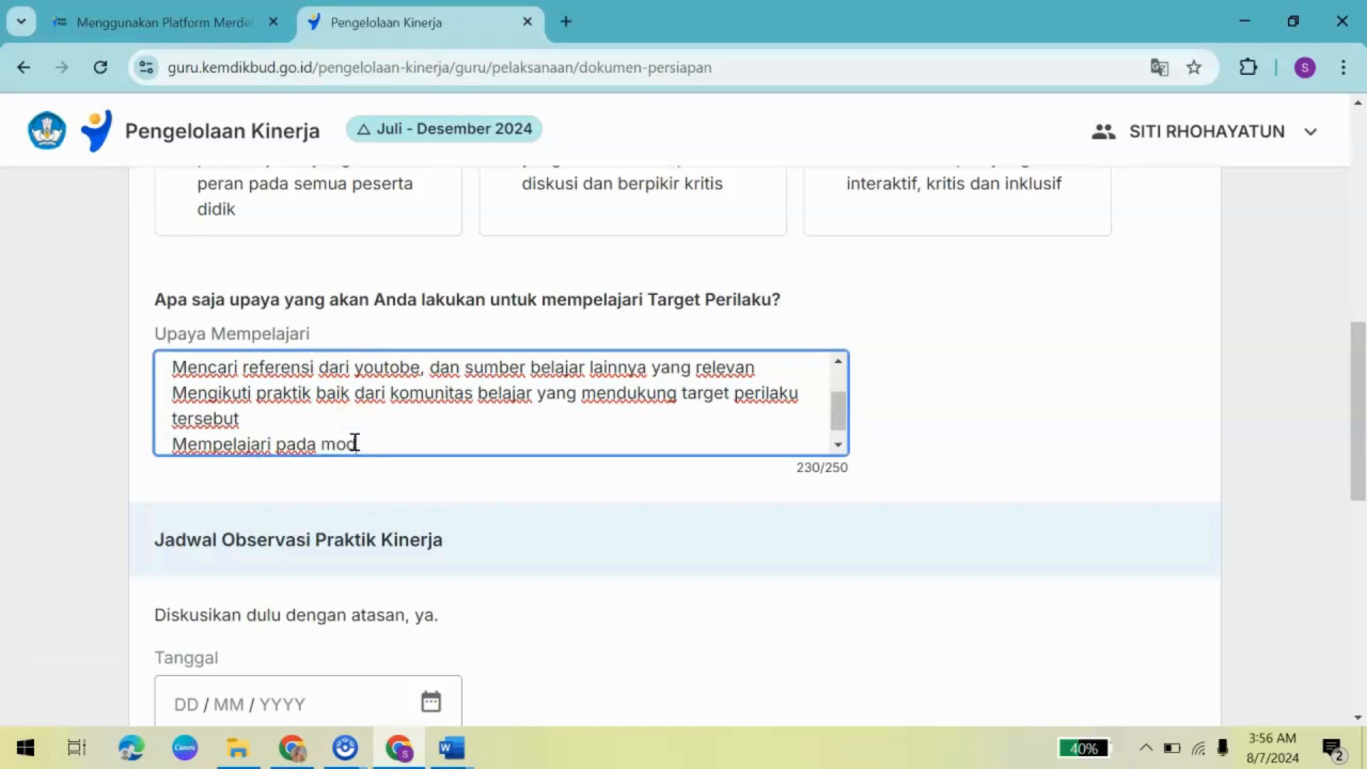
type("ul PMM")
left_click(469, 450)
type("secara mandir")
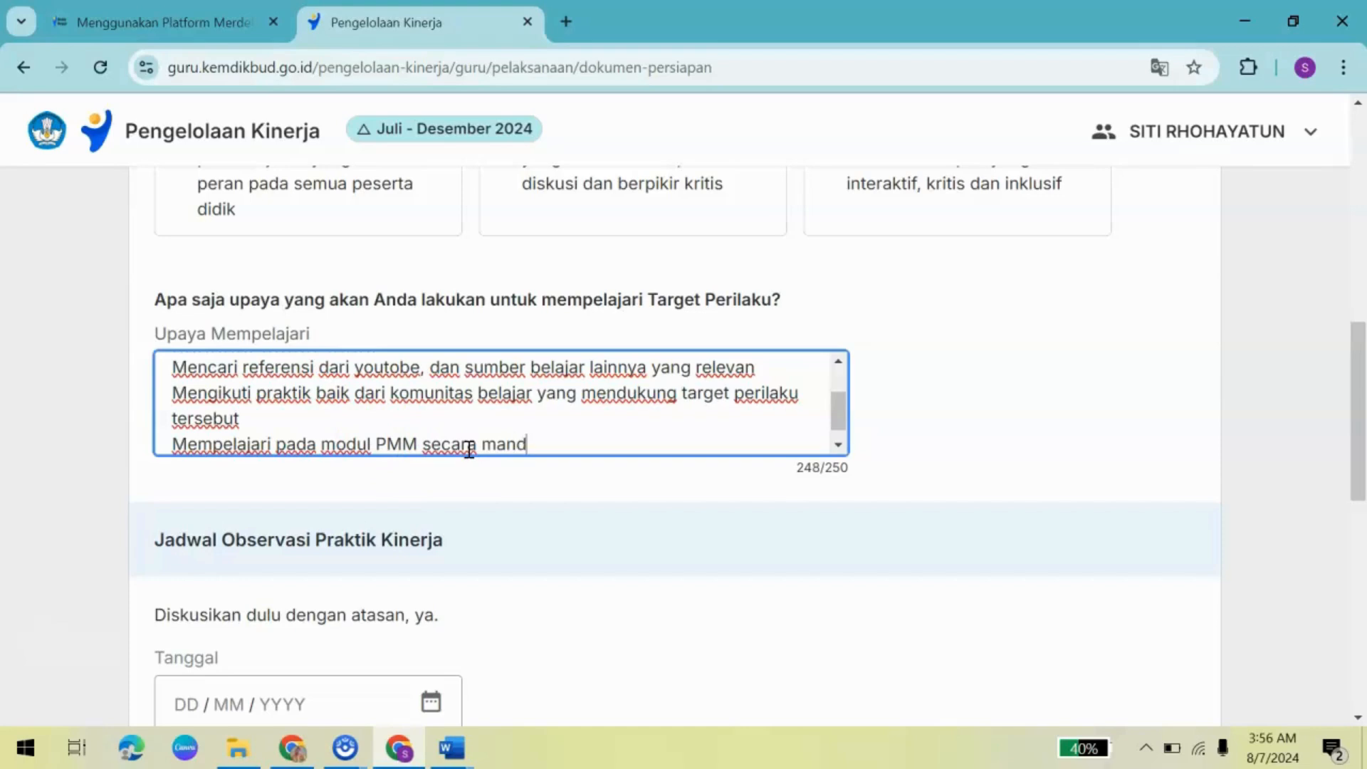
left_click(838, 407)
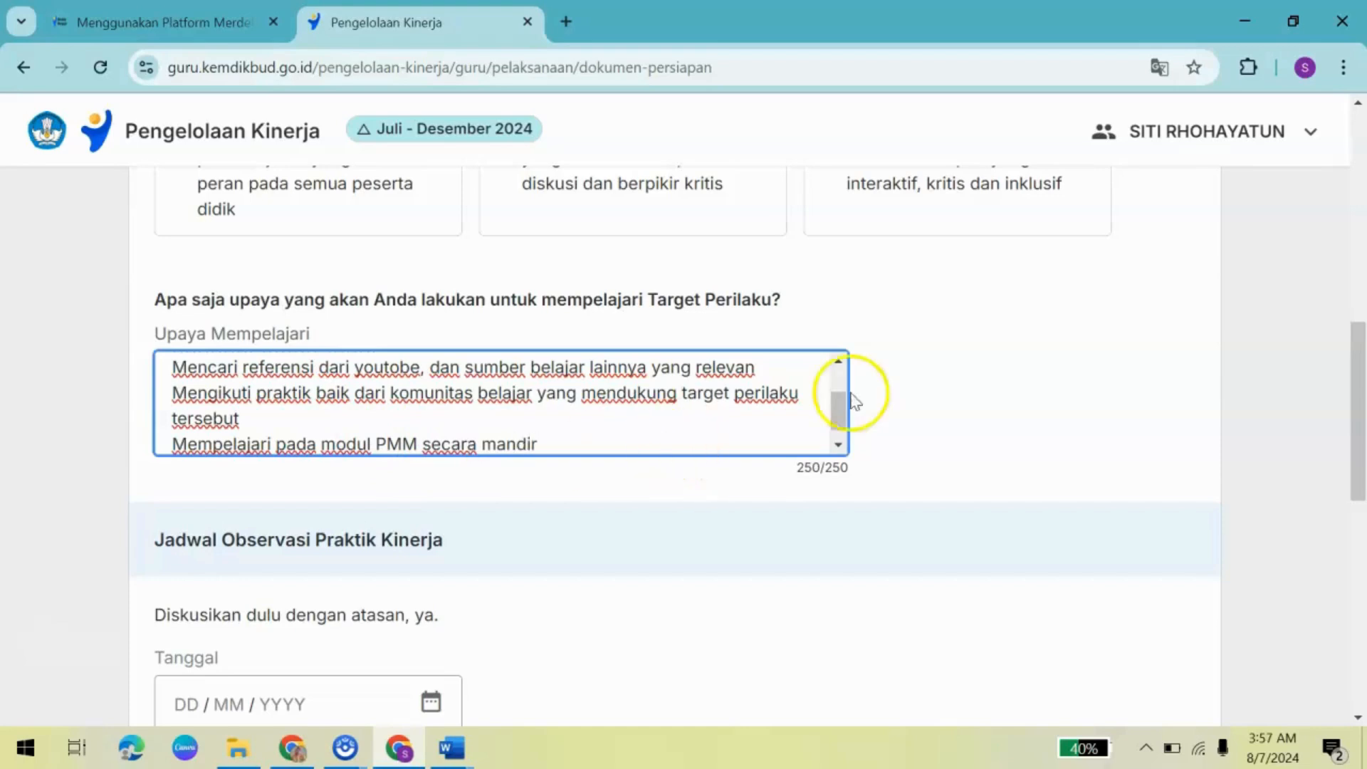
left_click_drag(840, 408, 839, 377)
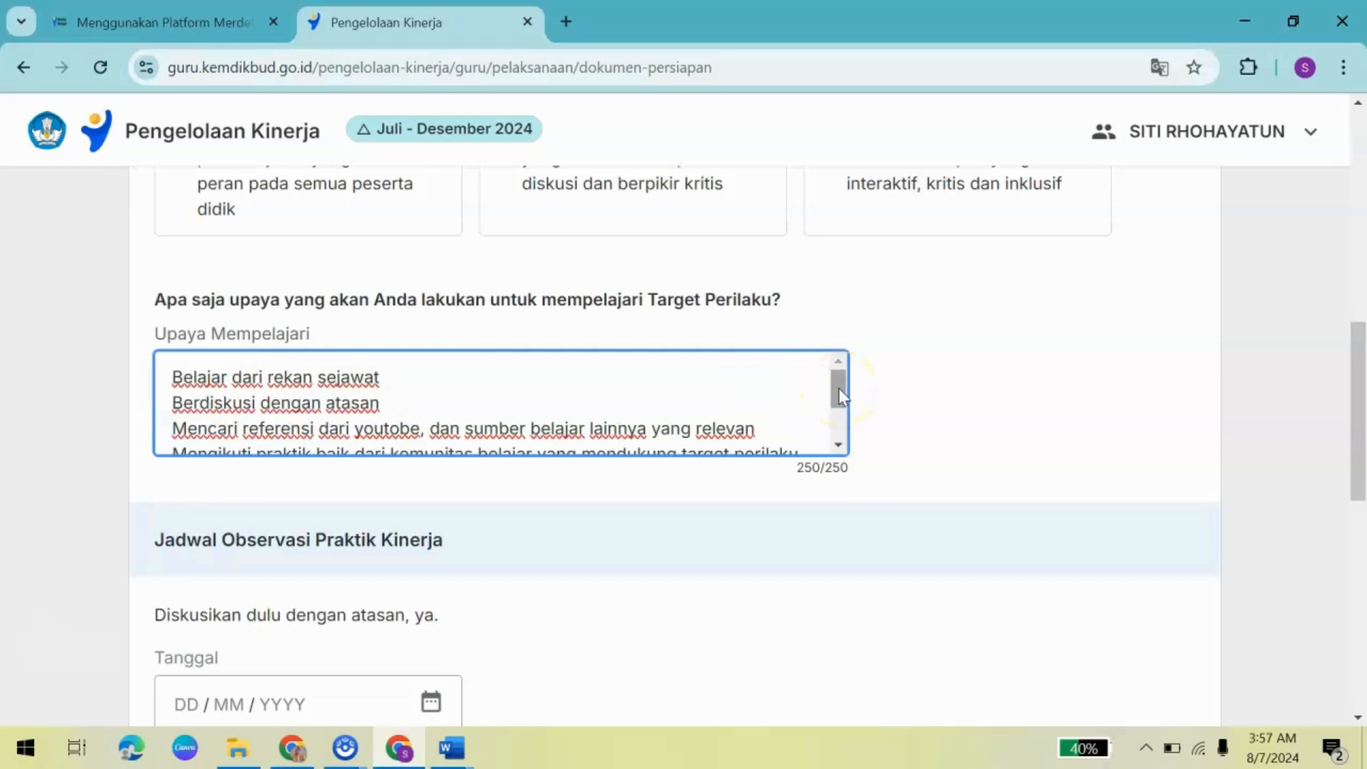
left_click_drag(839, 392, 839, 409)
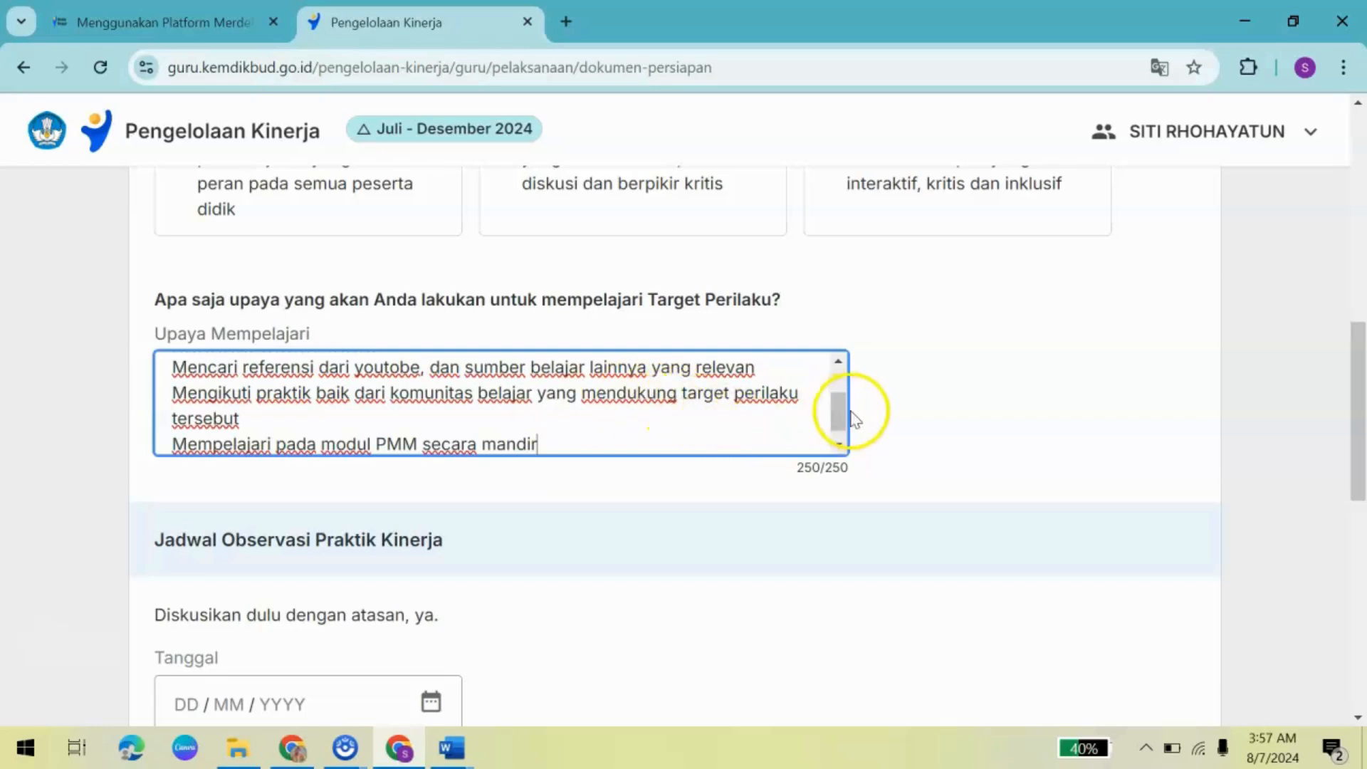
Set the Tanggal of the Jadwal Observasi Praktik Kinerja to 3 September 2024
left_click_drag(843, 407, 845, 437)
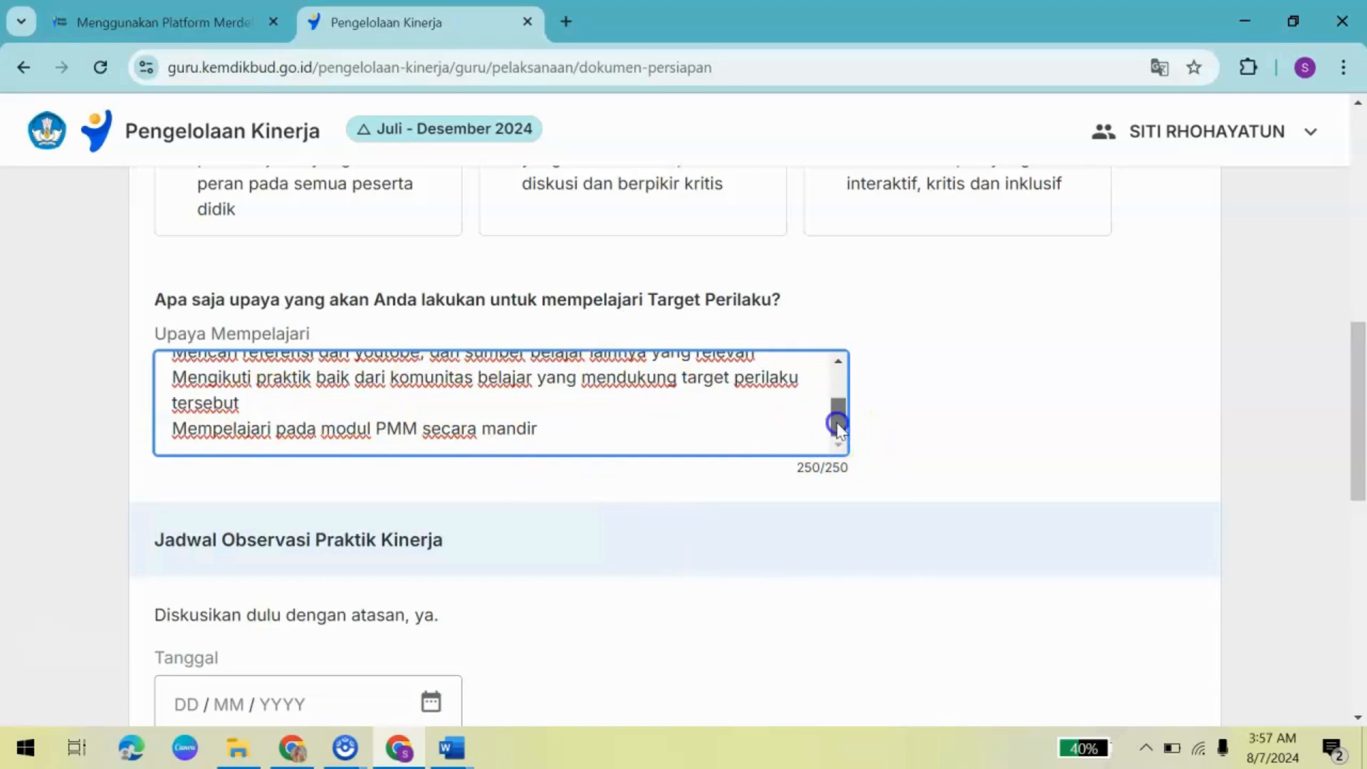
mouse_move(838, 423)
left_mouse_down()
mouse_move(837, 392)
mouse_move(843, 442)
left_mouse_up()
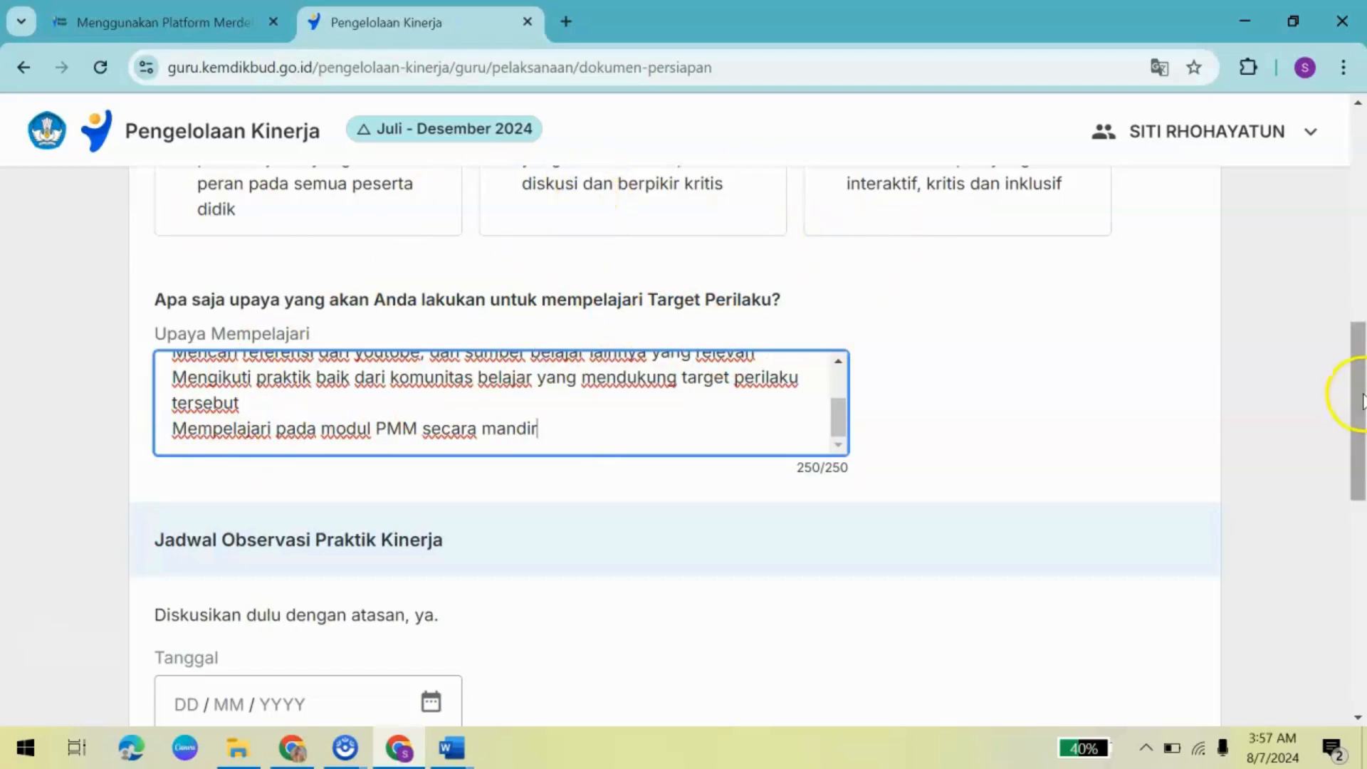
left_click_drag(1362, 399, 1362, 478)
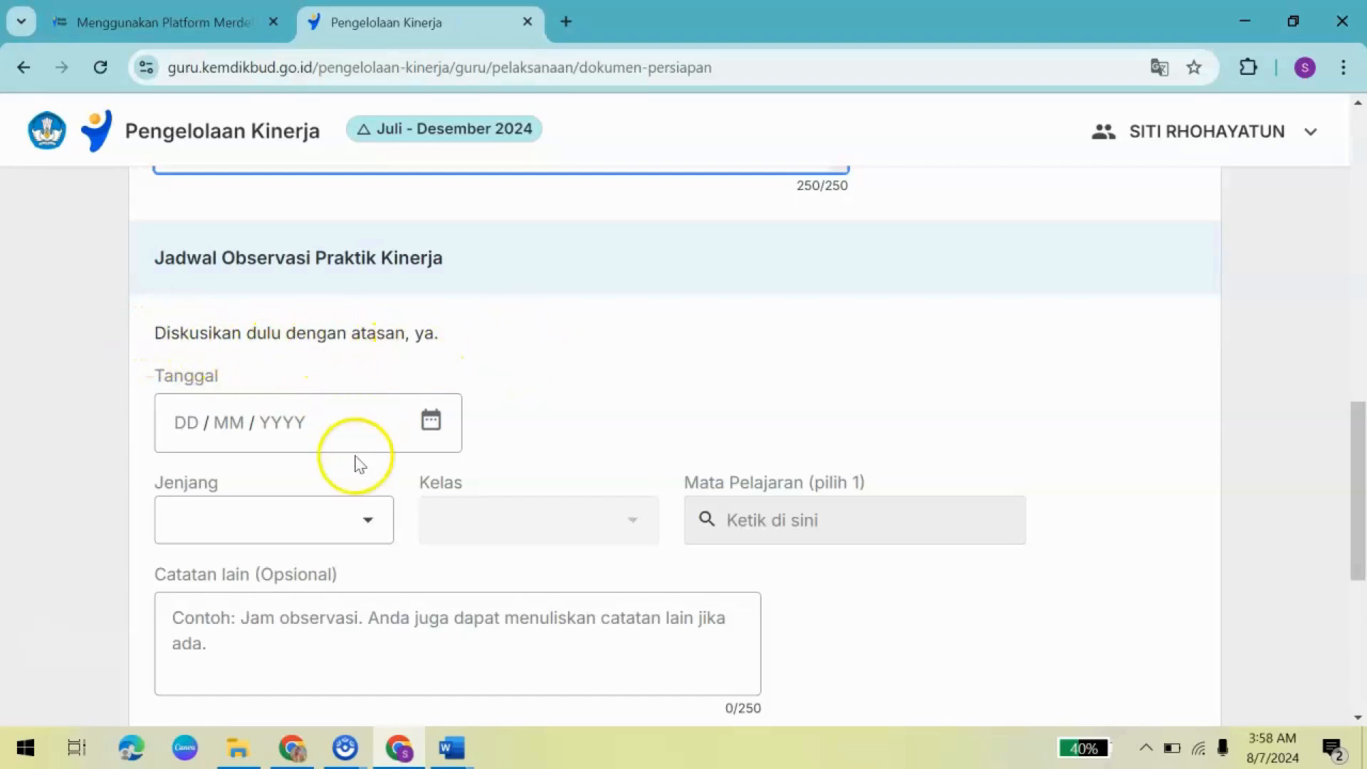
left_click(431, 422)
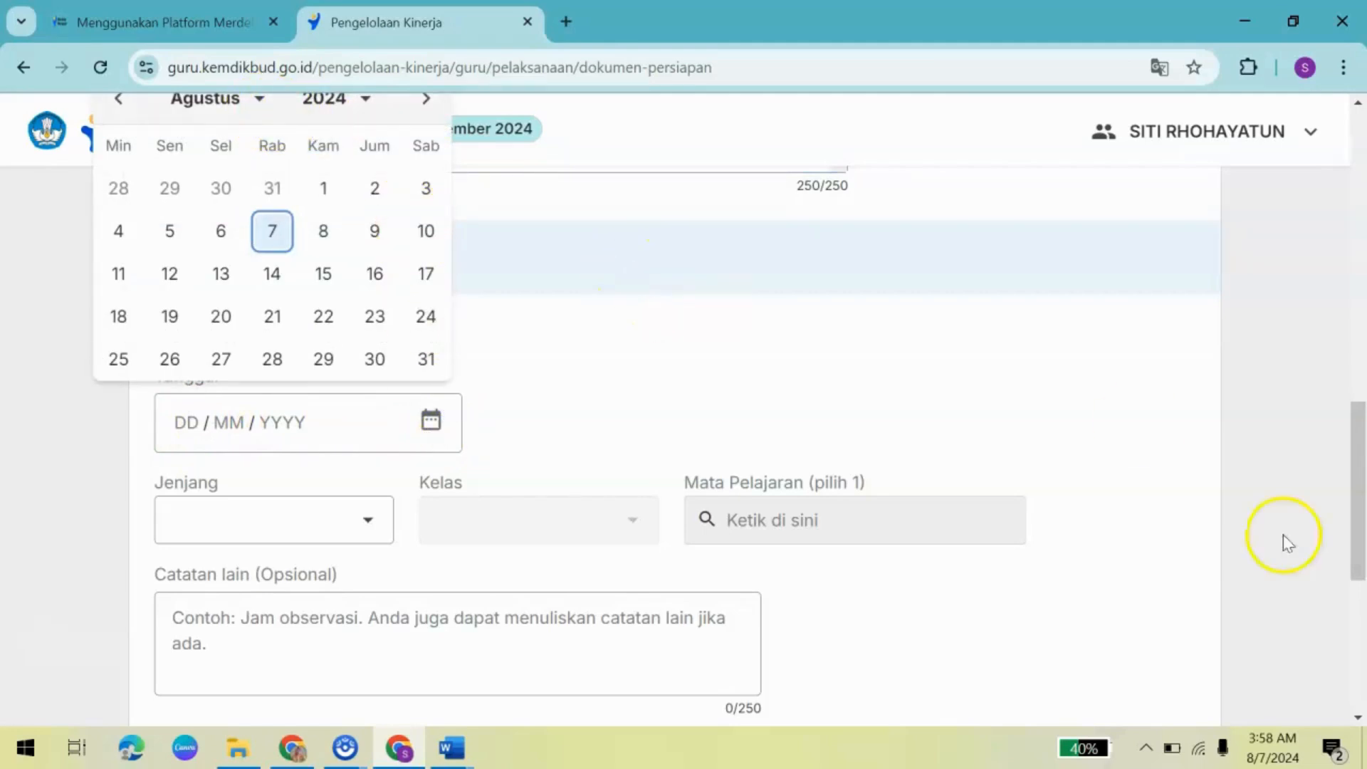
left_click_drag(1356, 531, 1357, 522)
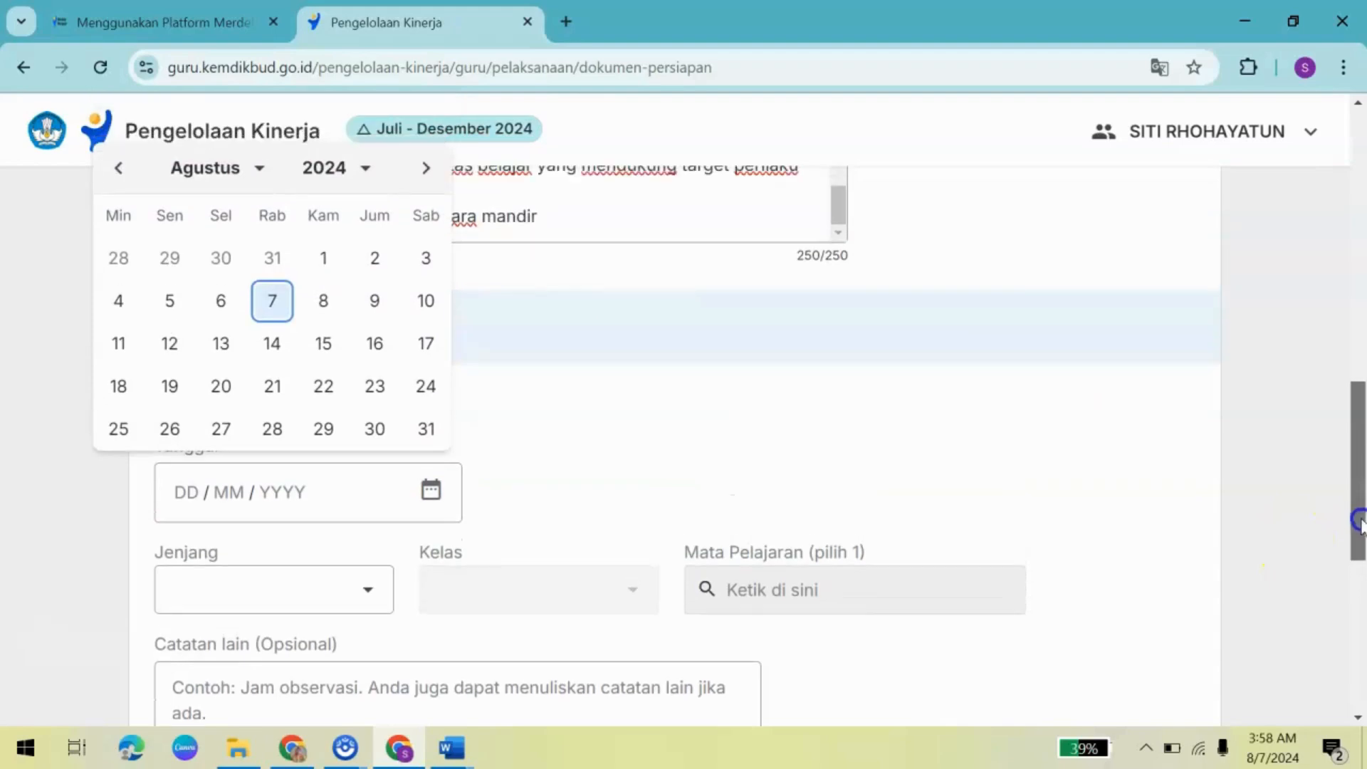
left_click(260, 171)
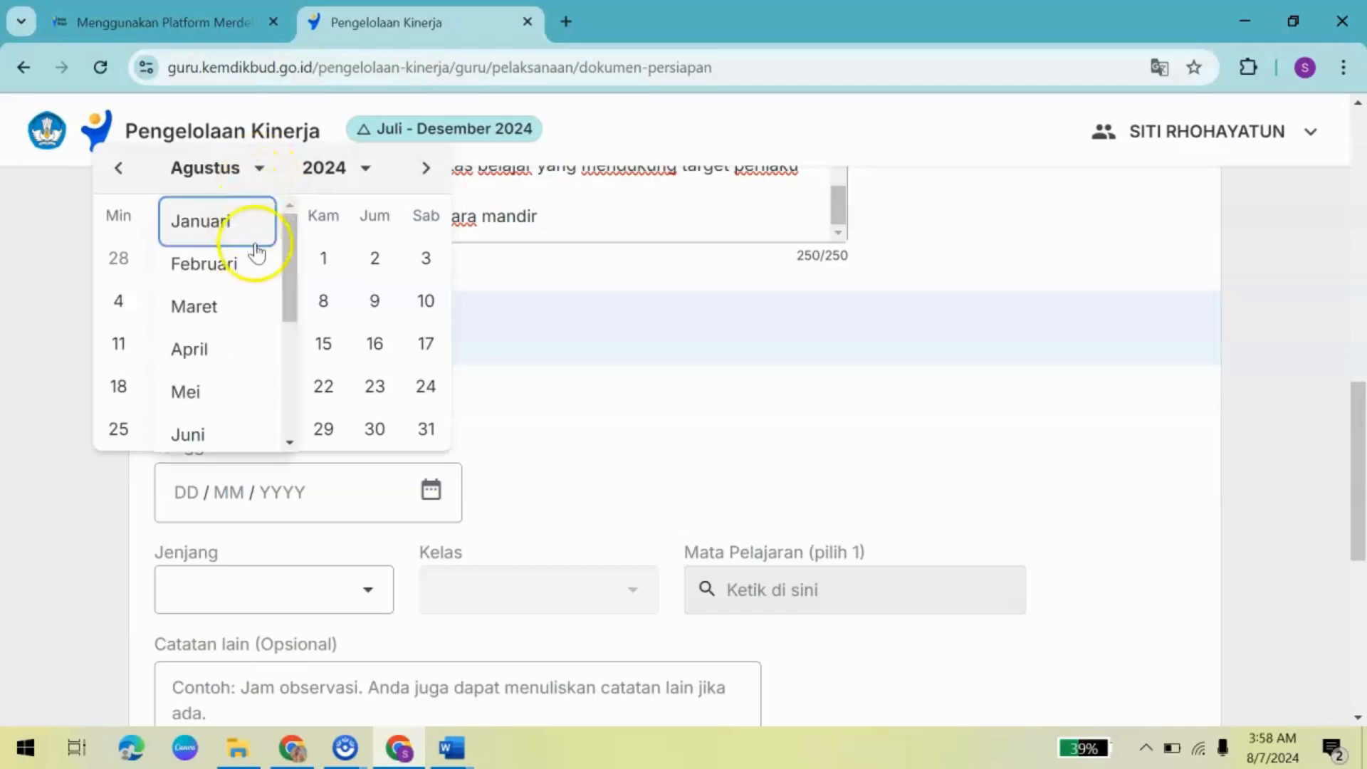
left_click_drag(289, 273, 299, 363)
left_click(220, 360)
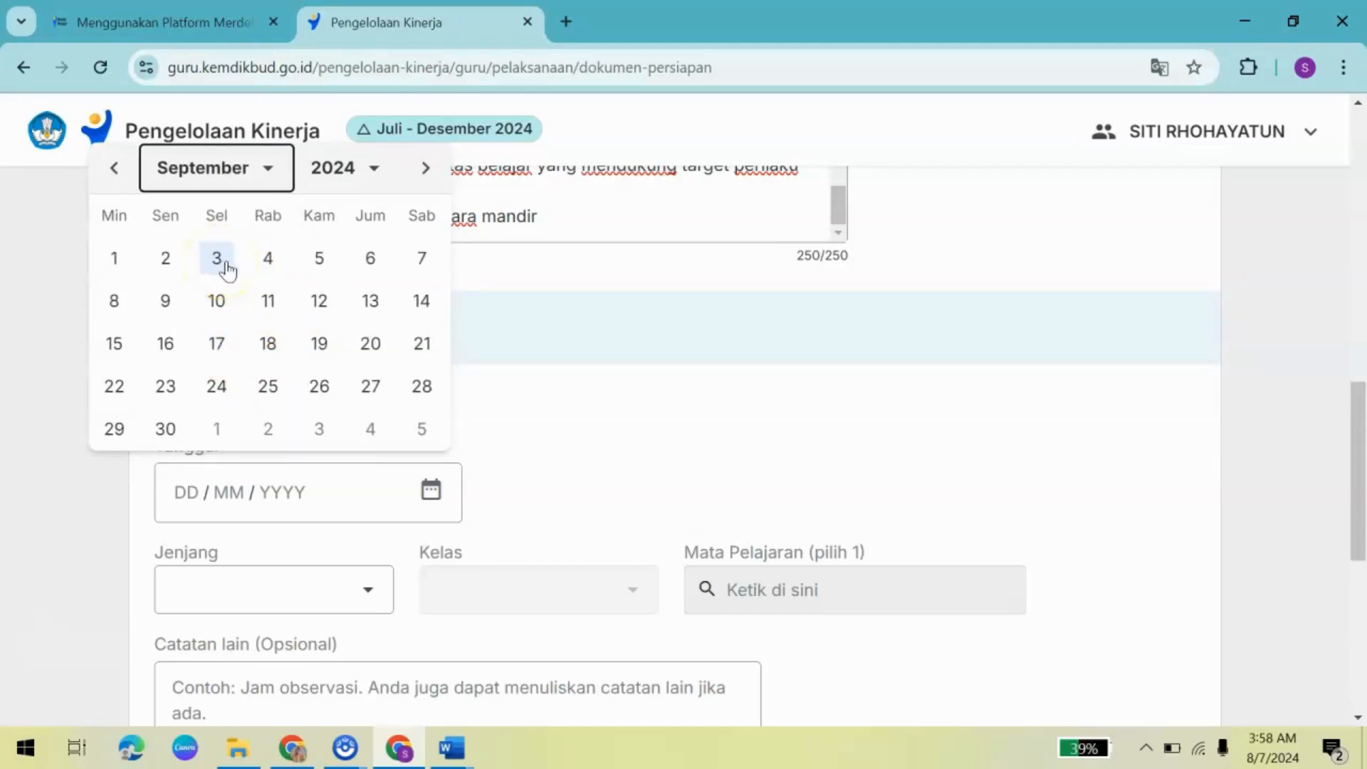
left_click(222, 268)
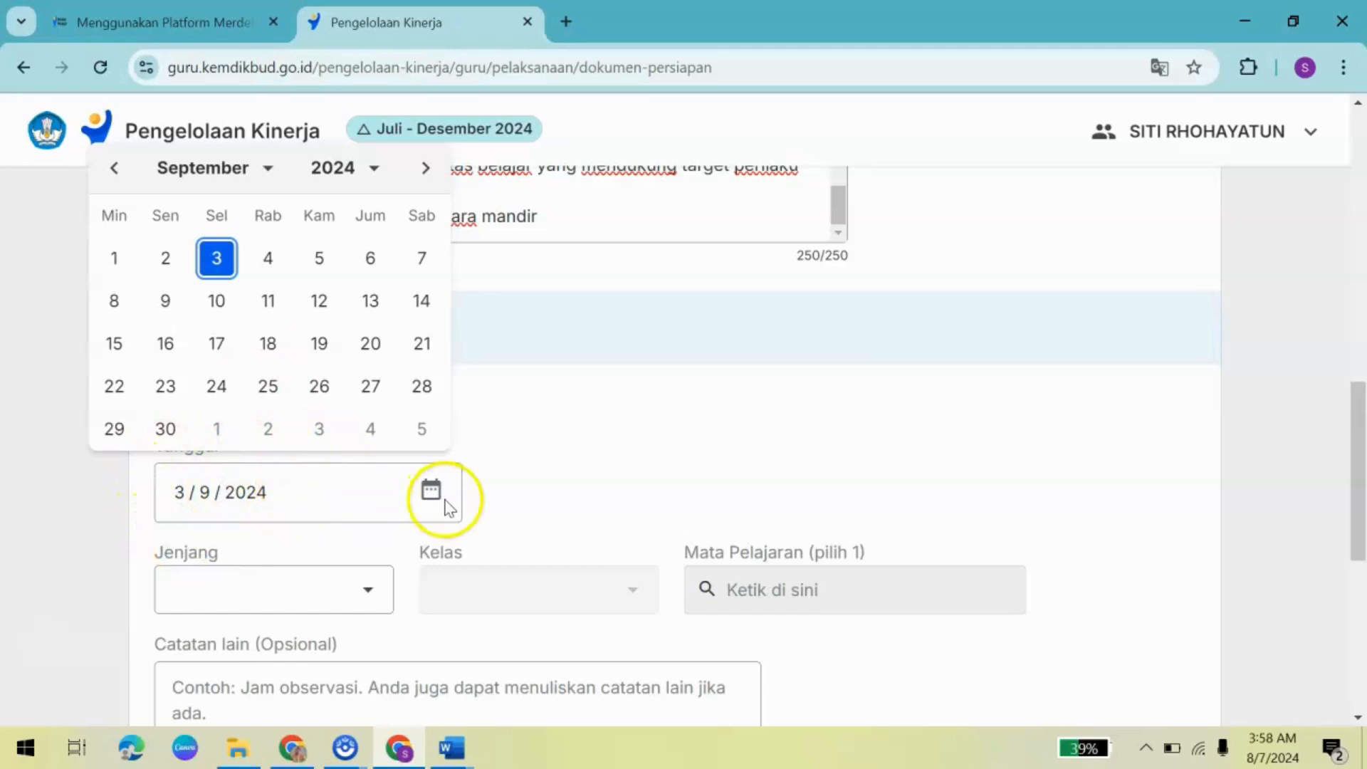
left_click_drag(1362, 442, 1362, 497)
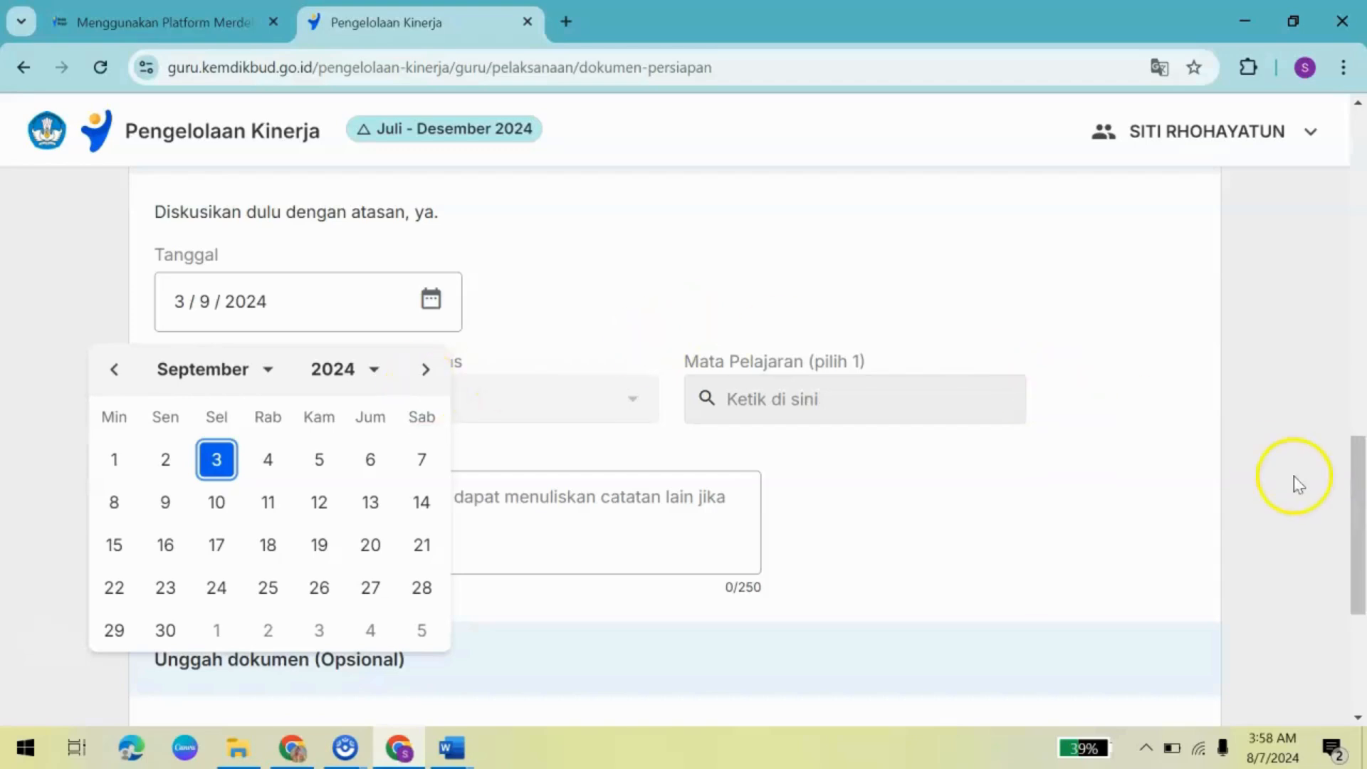
left_click_drag(1357, 534, 1361, 566)
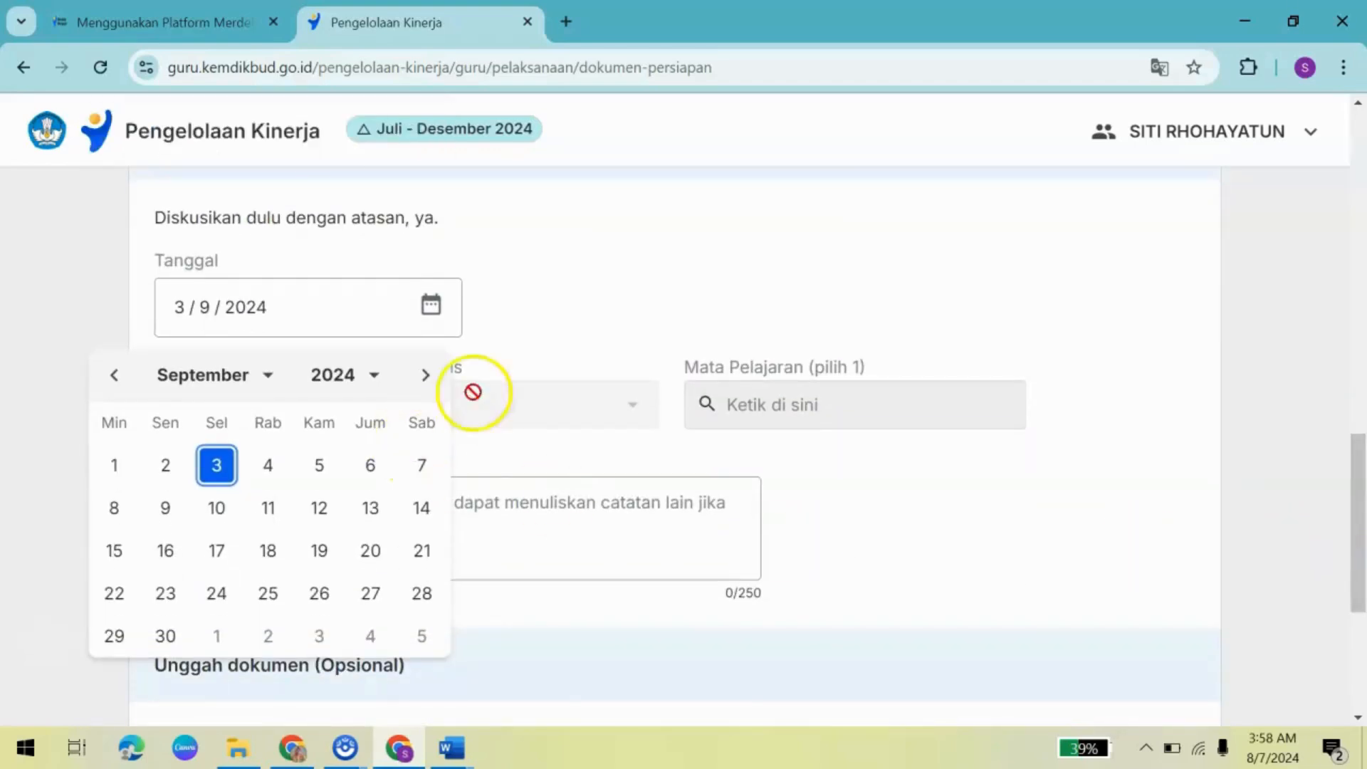
left_click(582, 315)
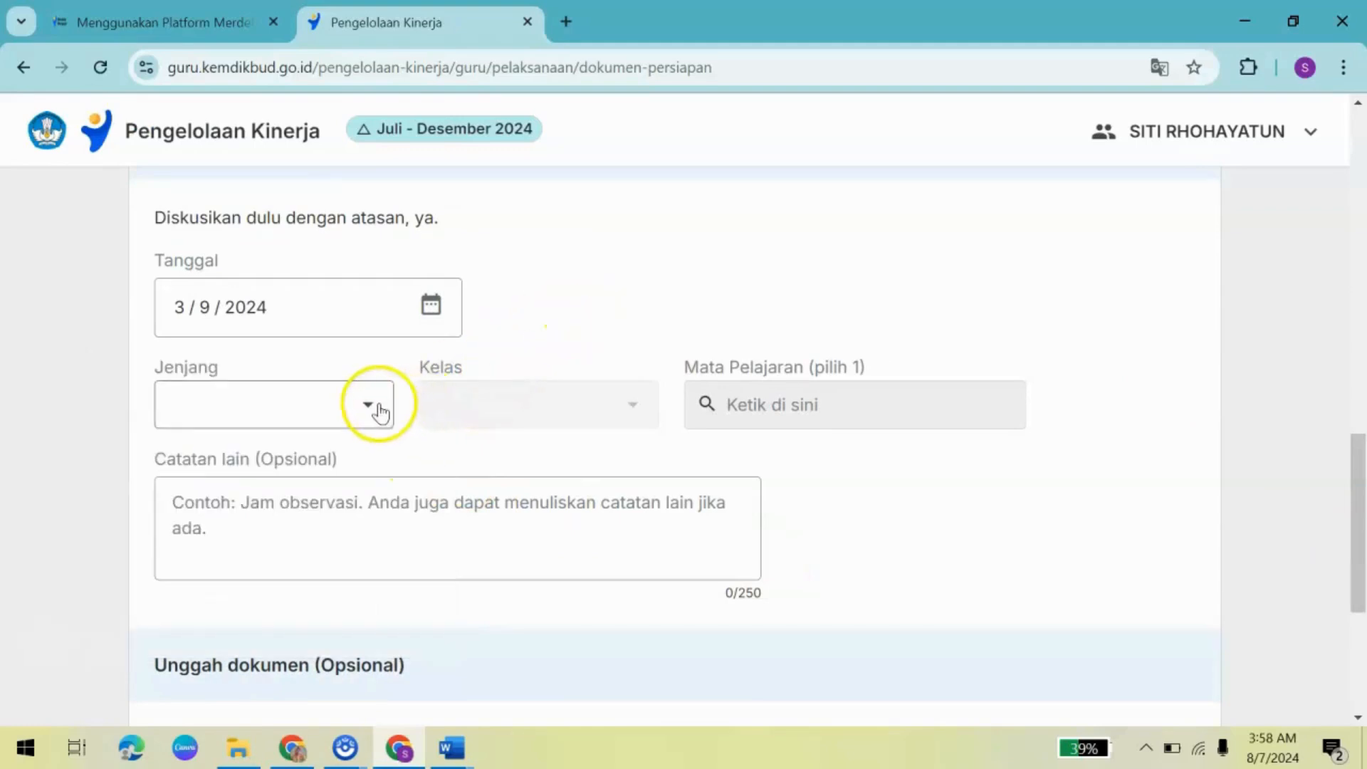
Set the observation's Jenjang to SD and its Kelas to Kelas 5
left_click(374, 405)
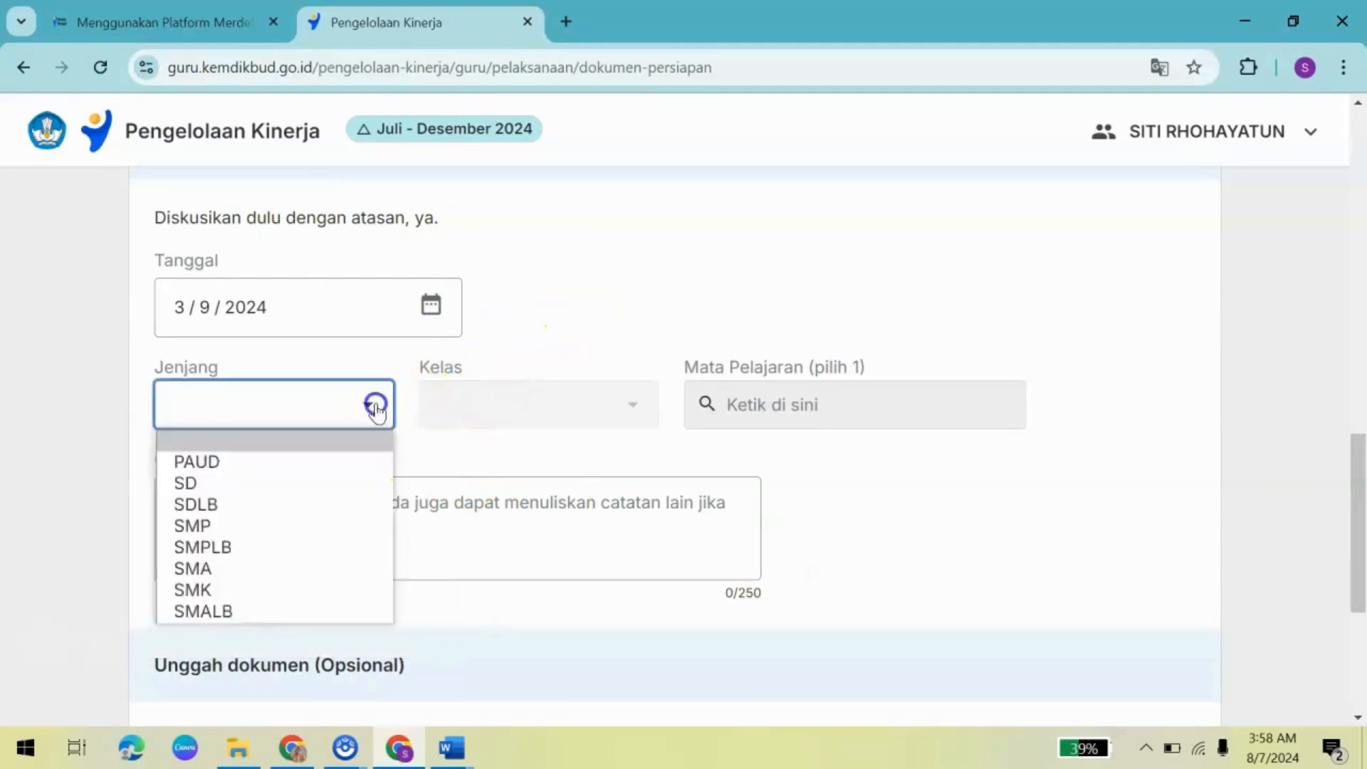
left_click(262, 486)
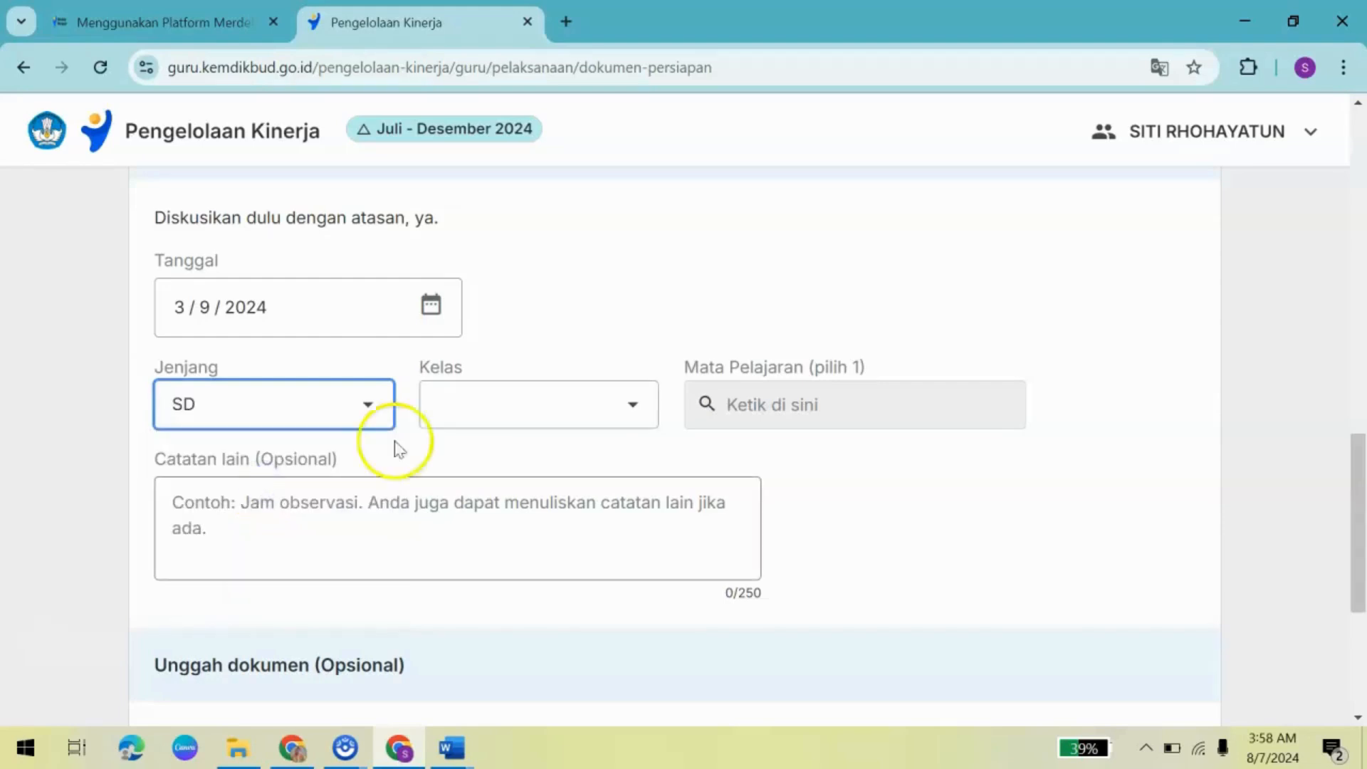
left_click(633, 407)
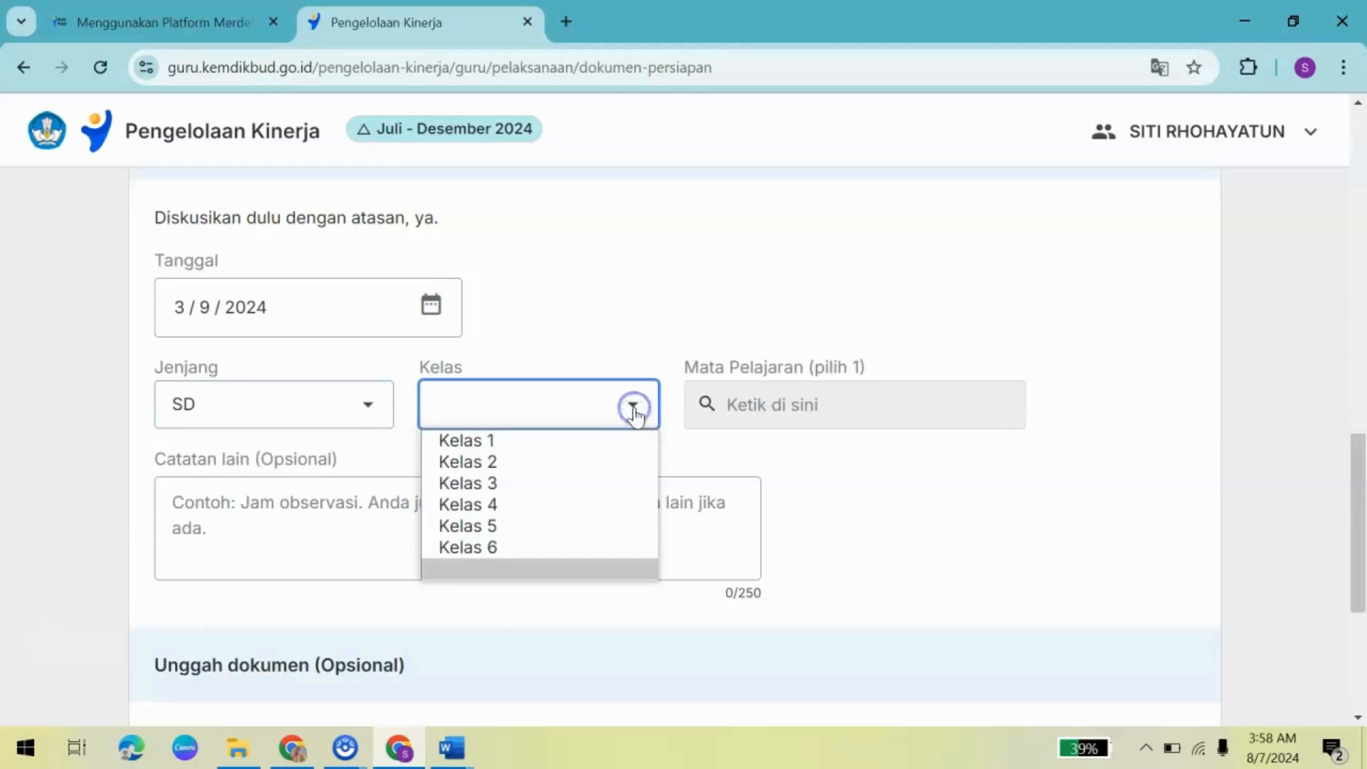
left_click(523, 525)
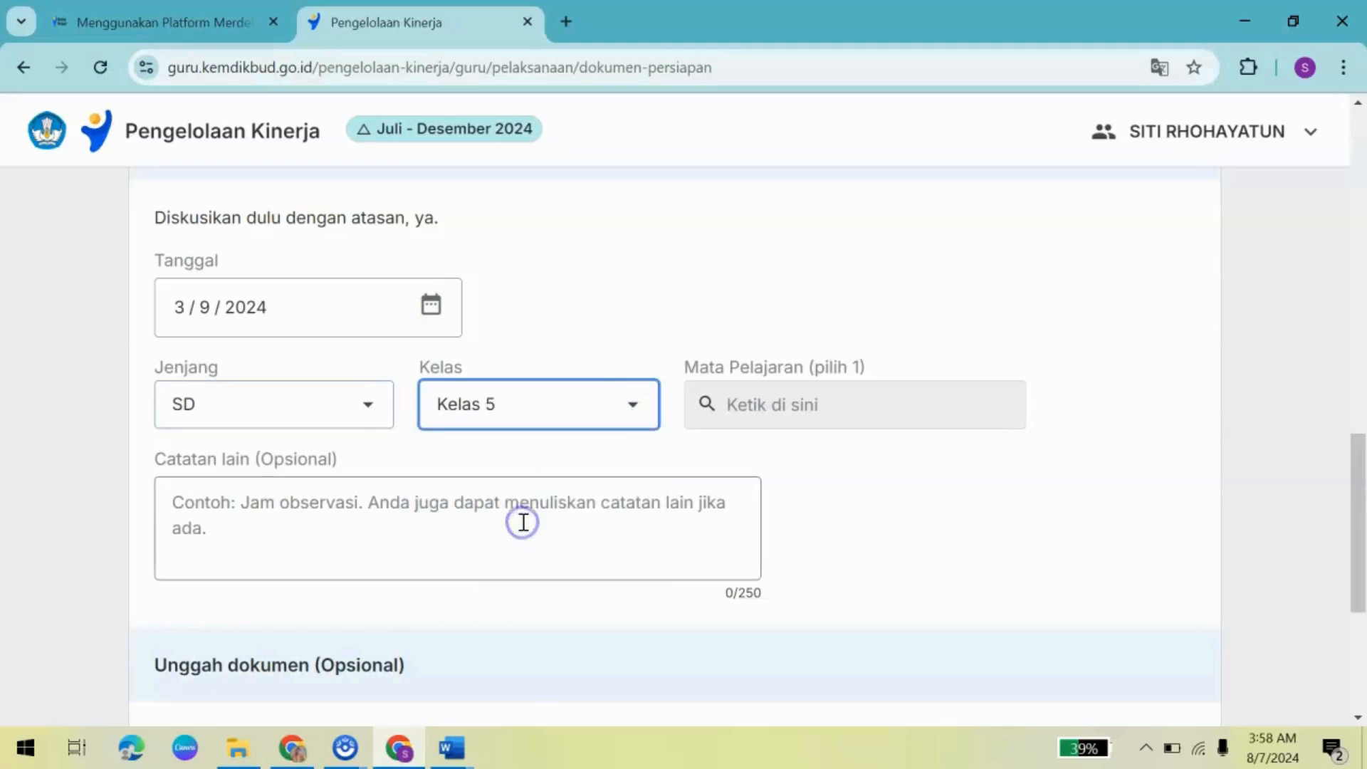
Choose Pendidikan Agama Islam dan Budi Pekerti as the Mata Pelajaran for the observation
left_click(846, 408)
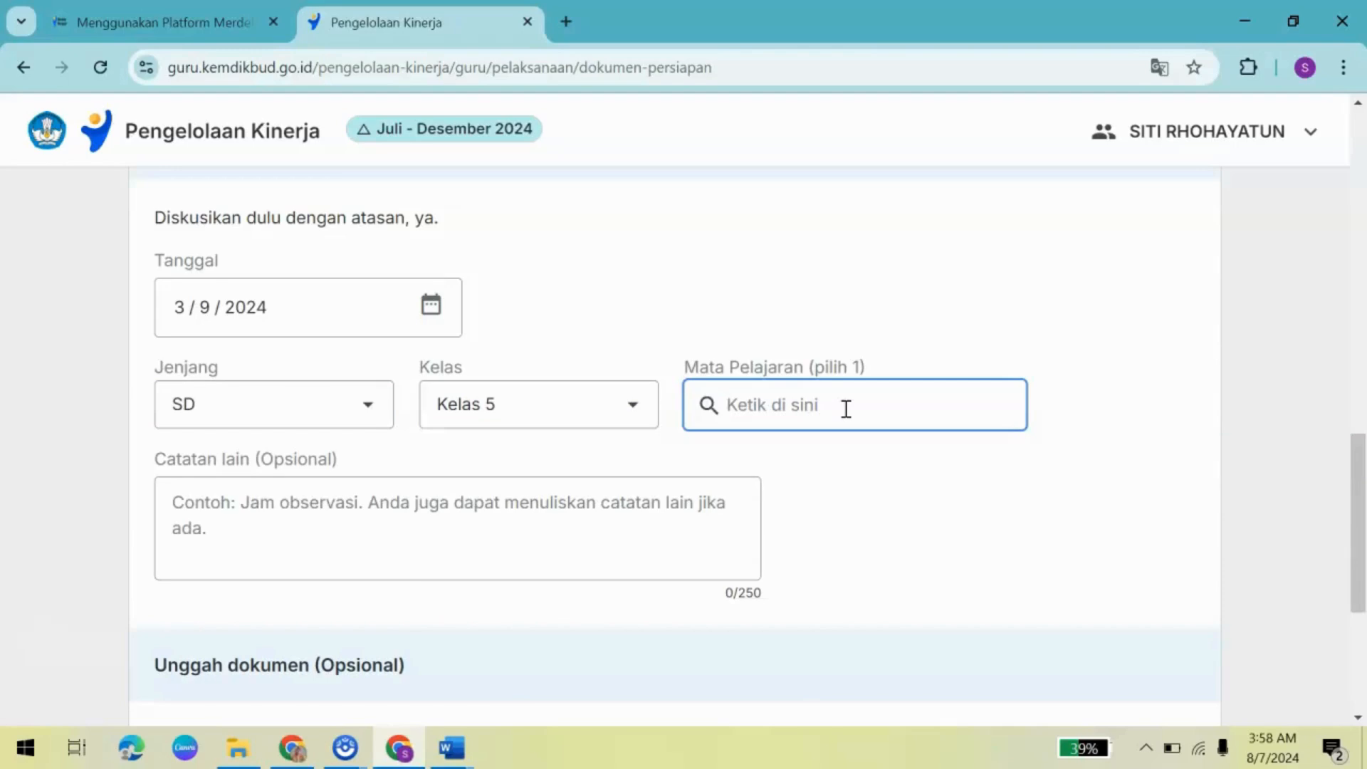
left_click(845, 409)
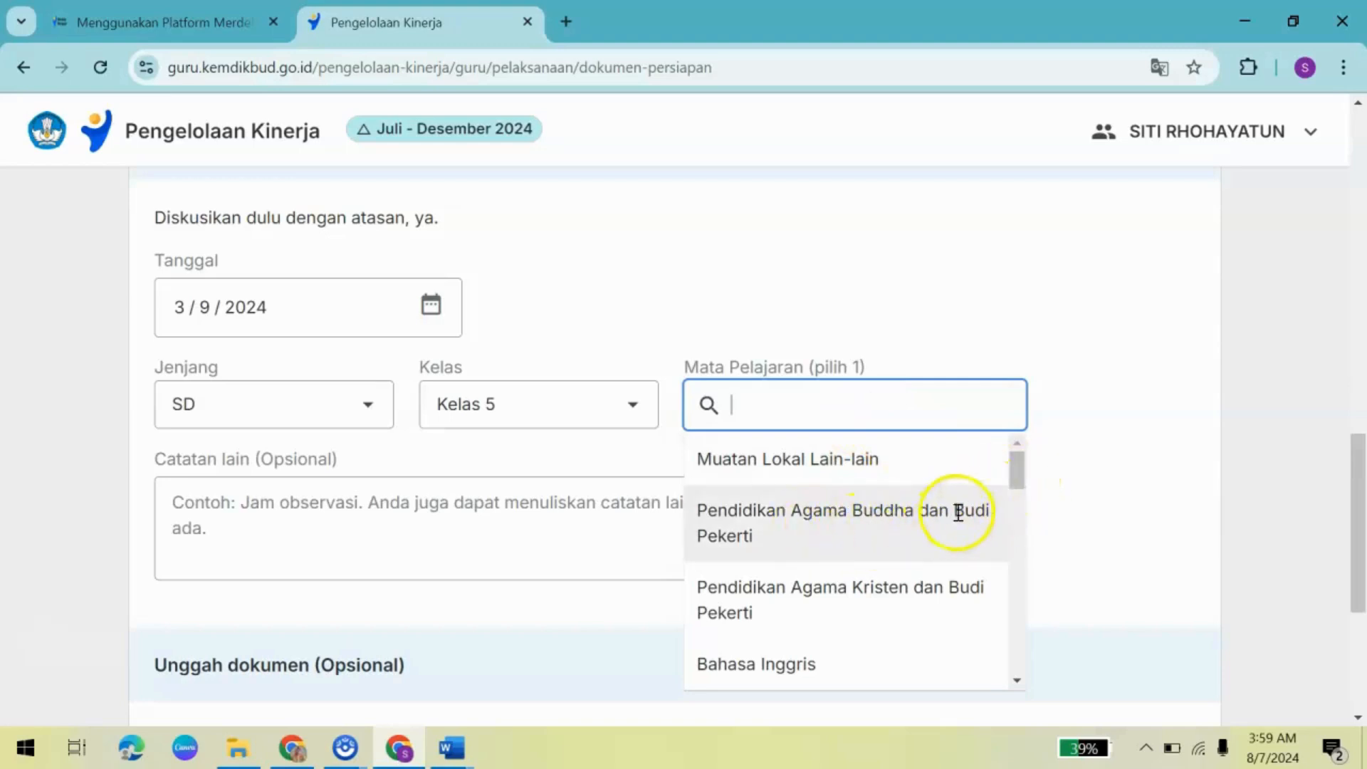
mouse_move(1017, 470)
left_mouse_down()
mouse_move(1032, 525)
mouse_move(1012, 515)
mouse_move(1007, 464)
left_mouse_up()
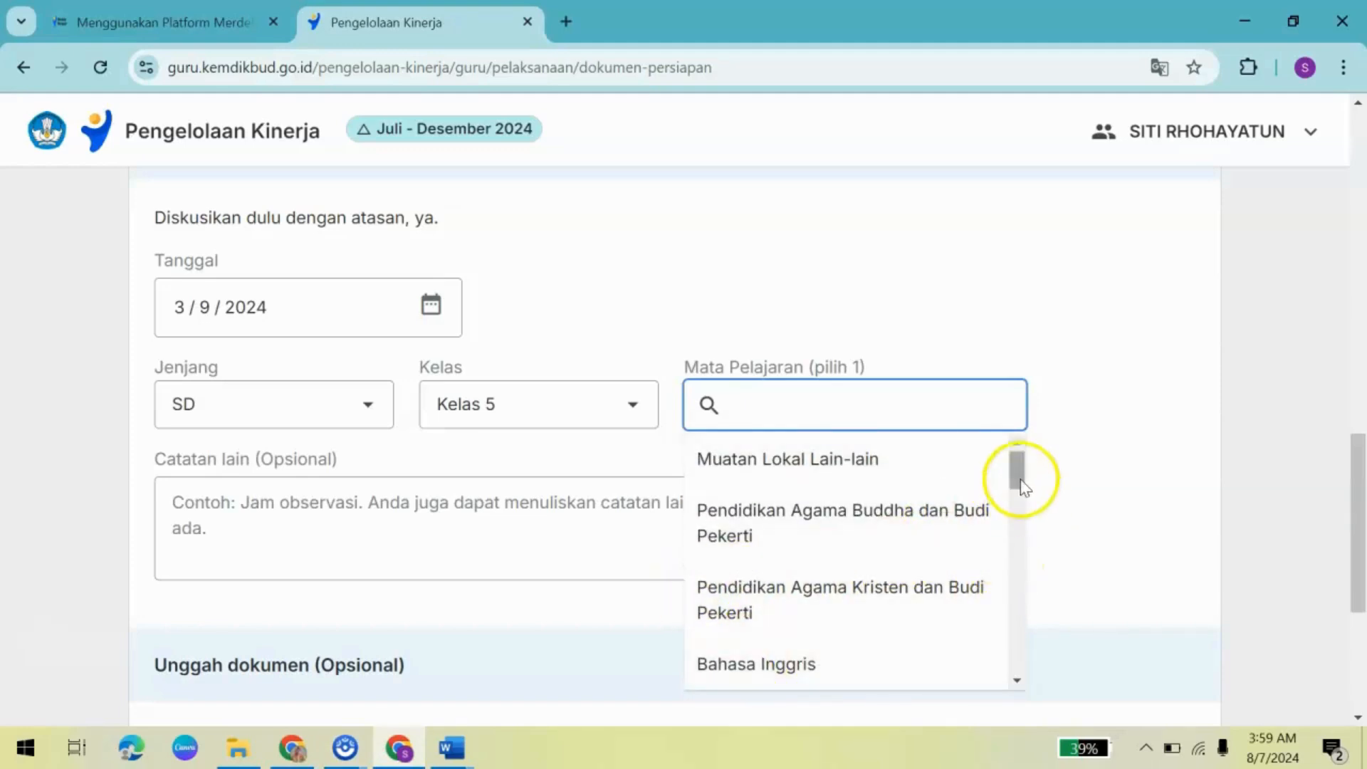
left_click_drag(1015, 464, 1037, 541)
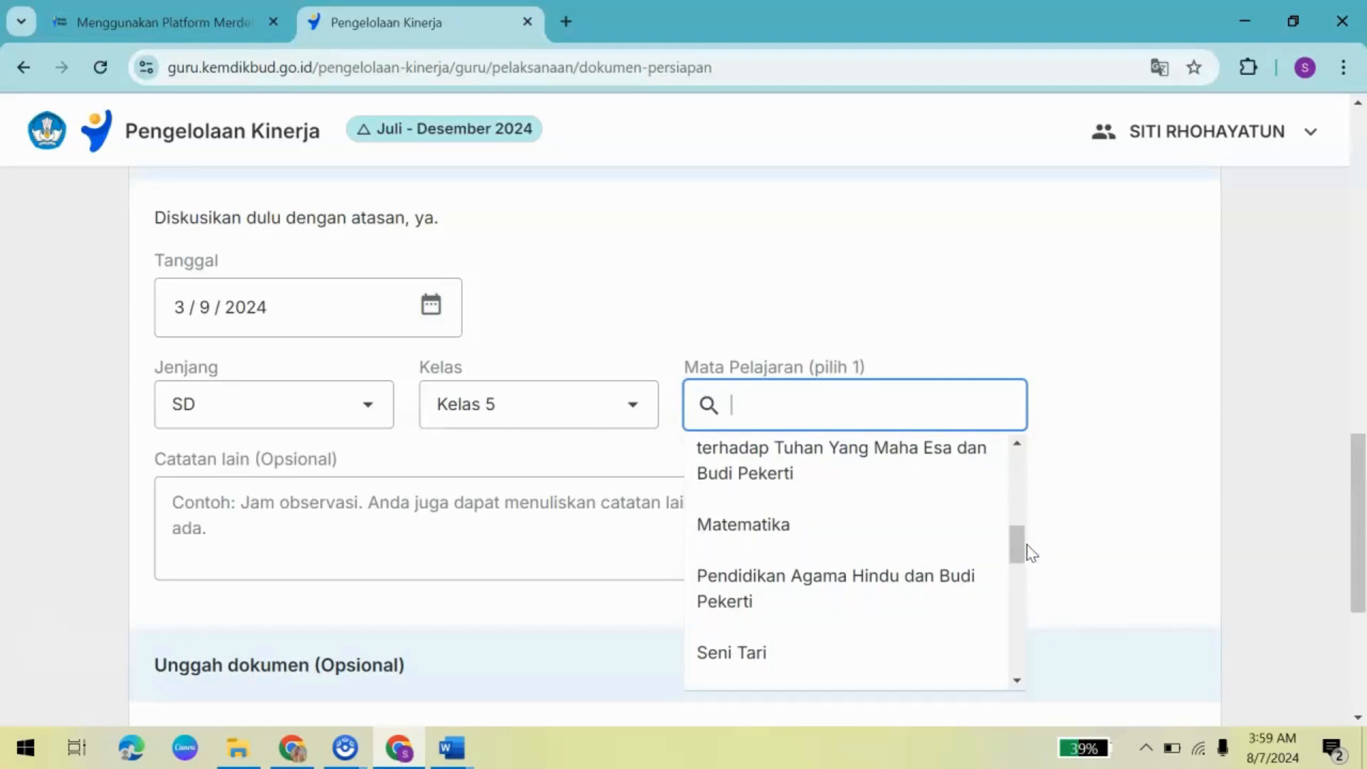
mouse_move(1019, 543)
left_mouse_down()
mouse_move(1032, 653)
mouse_move(1004, 551)
mouse_move(1019, 551)
mouse_move(1016, 519)
left_mouse_up()
left_click(869, 527)
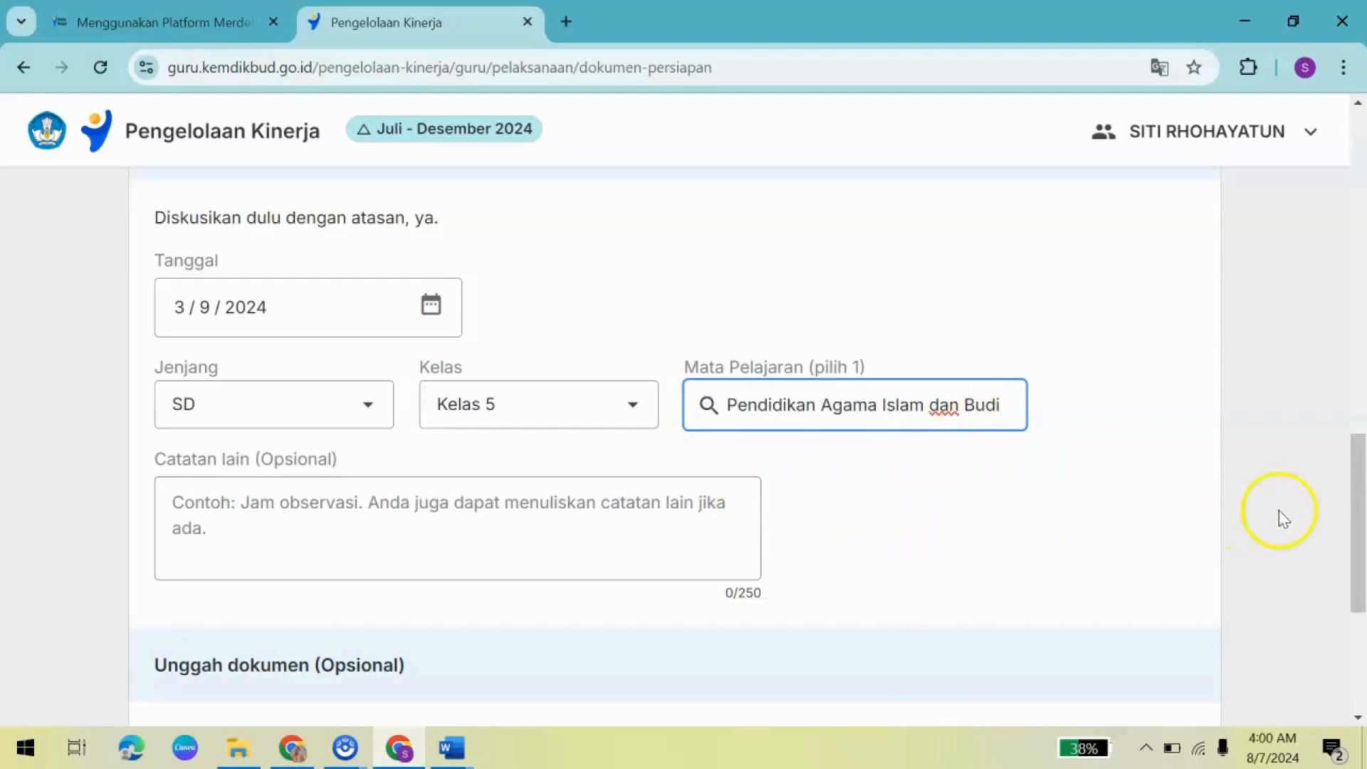
Enter the observation time "Pukul 07.15 - 08.25" in Catatan lain
scroll(1363, 513, "down", 1)
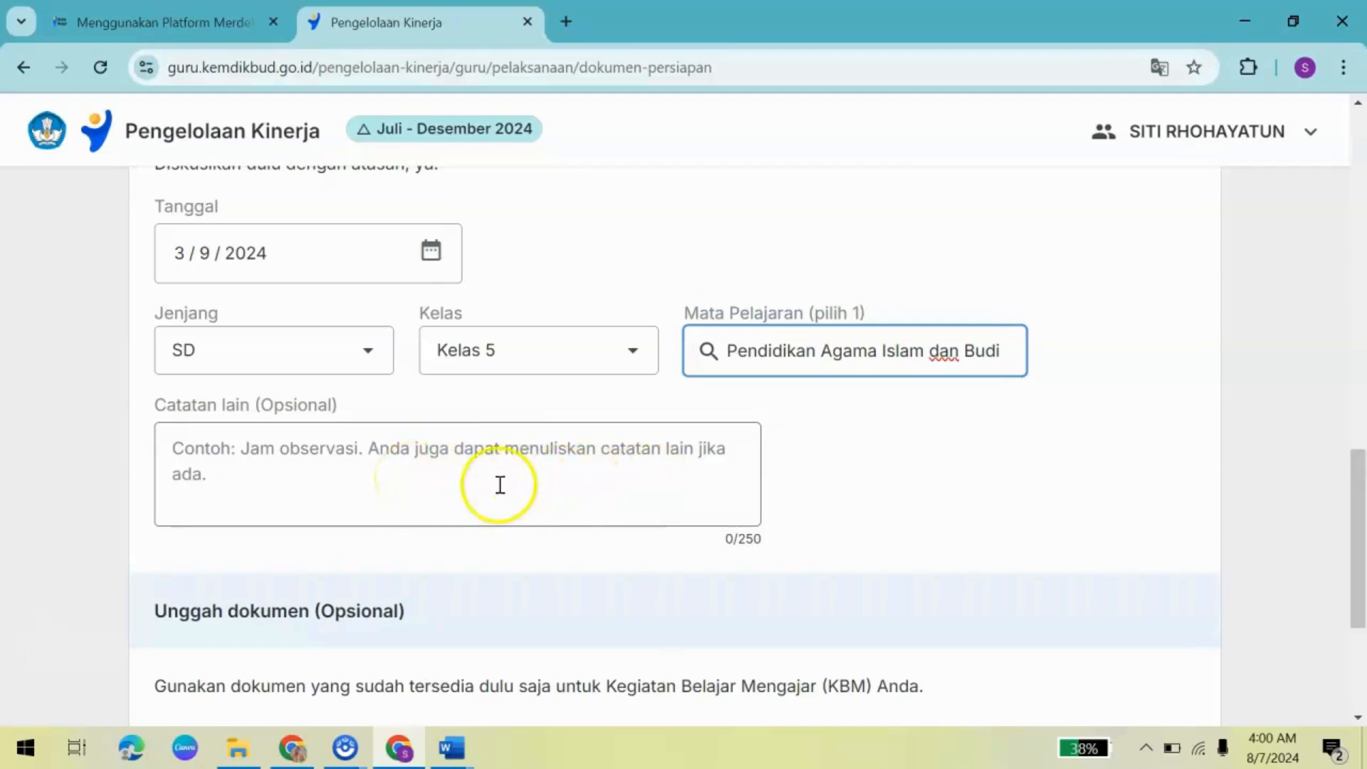
left_click(219, 453)
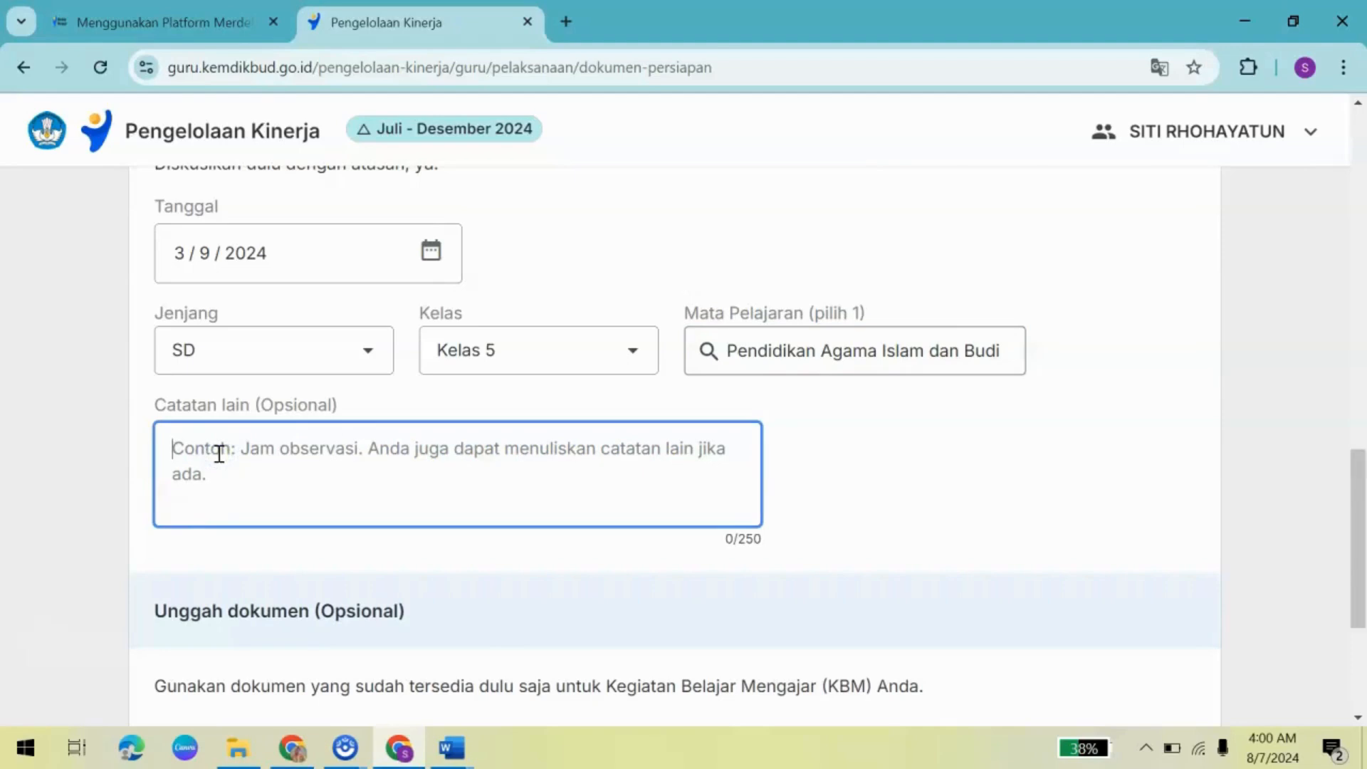
type("Pukul 07.00 - 09.00")
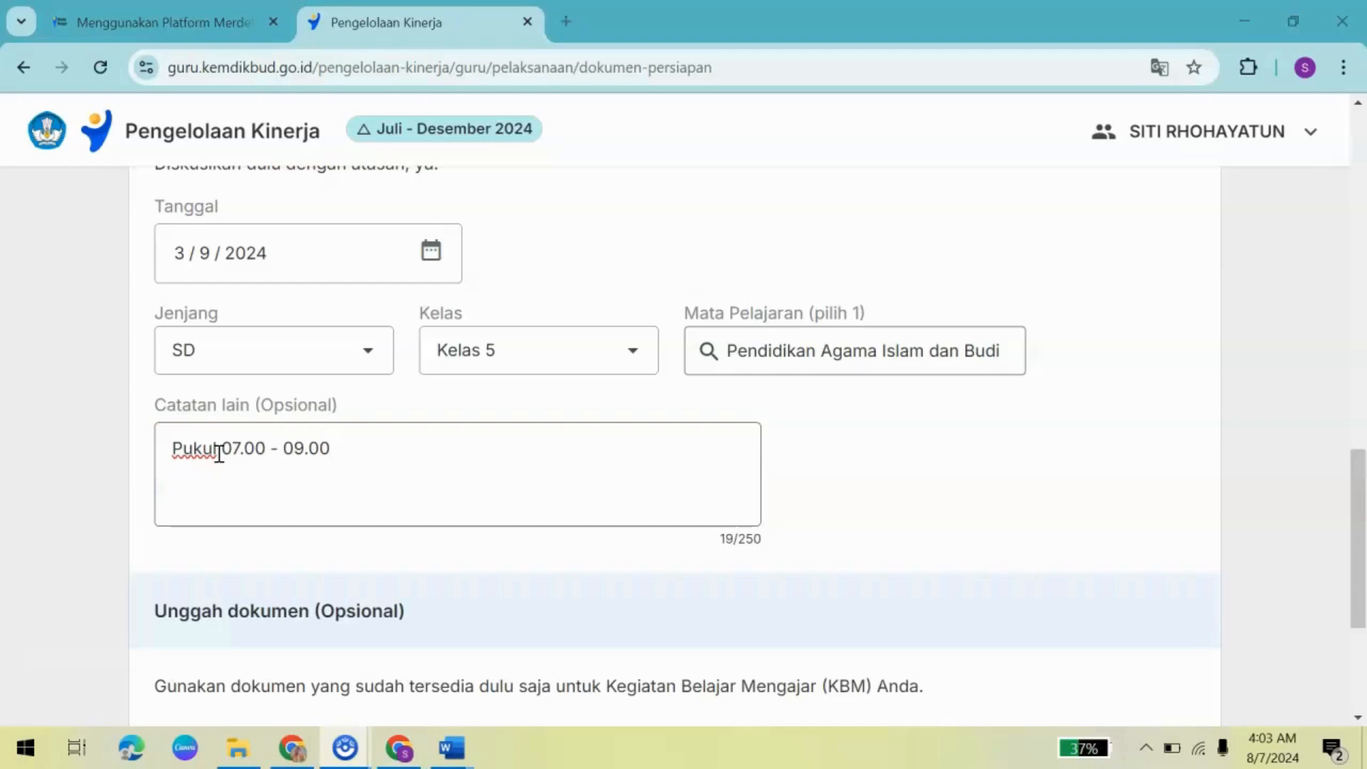
left_click(348, 449)
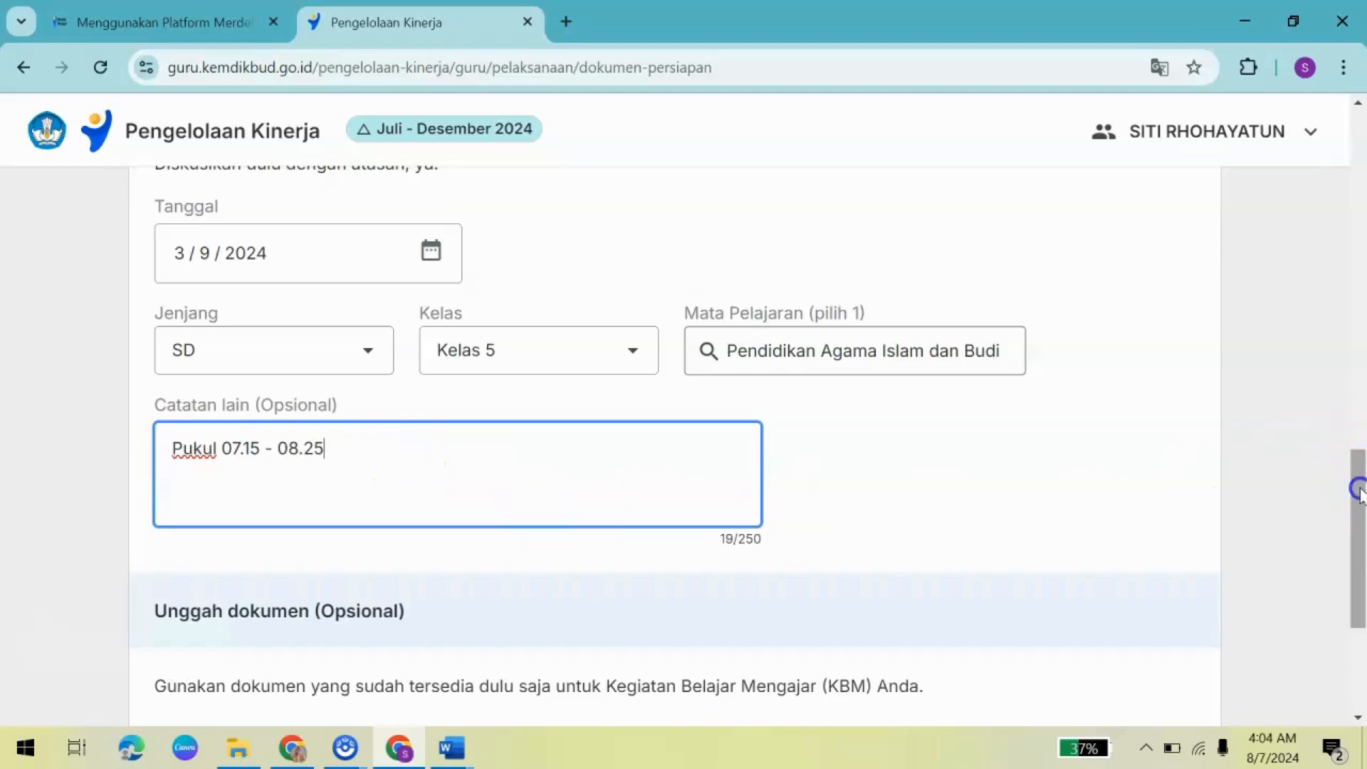
left_click_drag(1360, 490, 1360, 570)
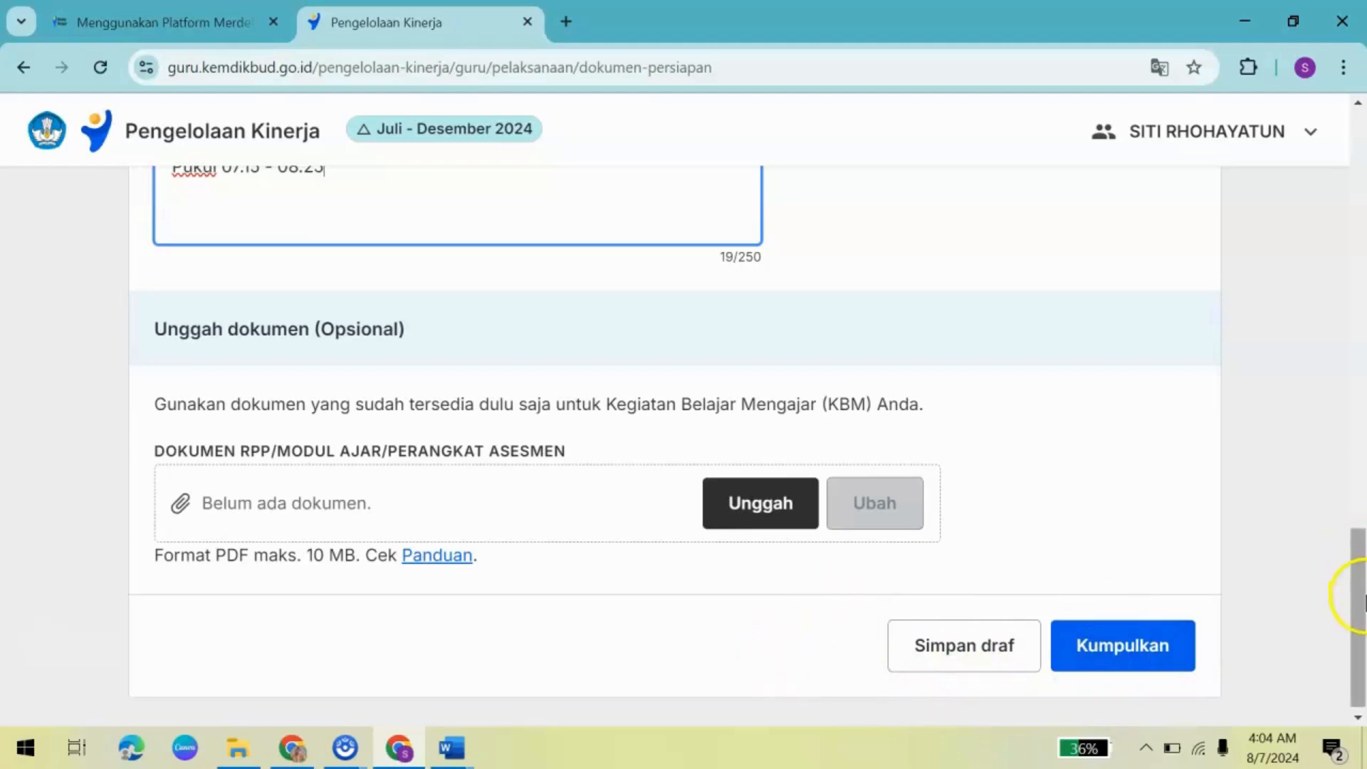
left_click_drag(1364, 601, 1364, 610)
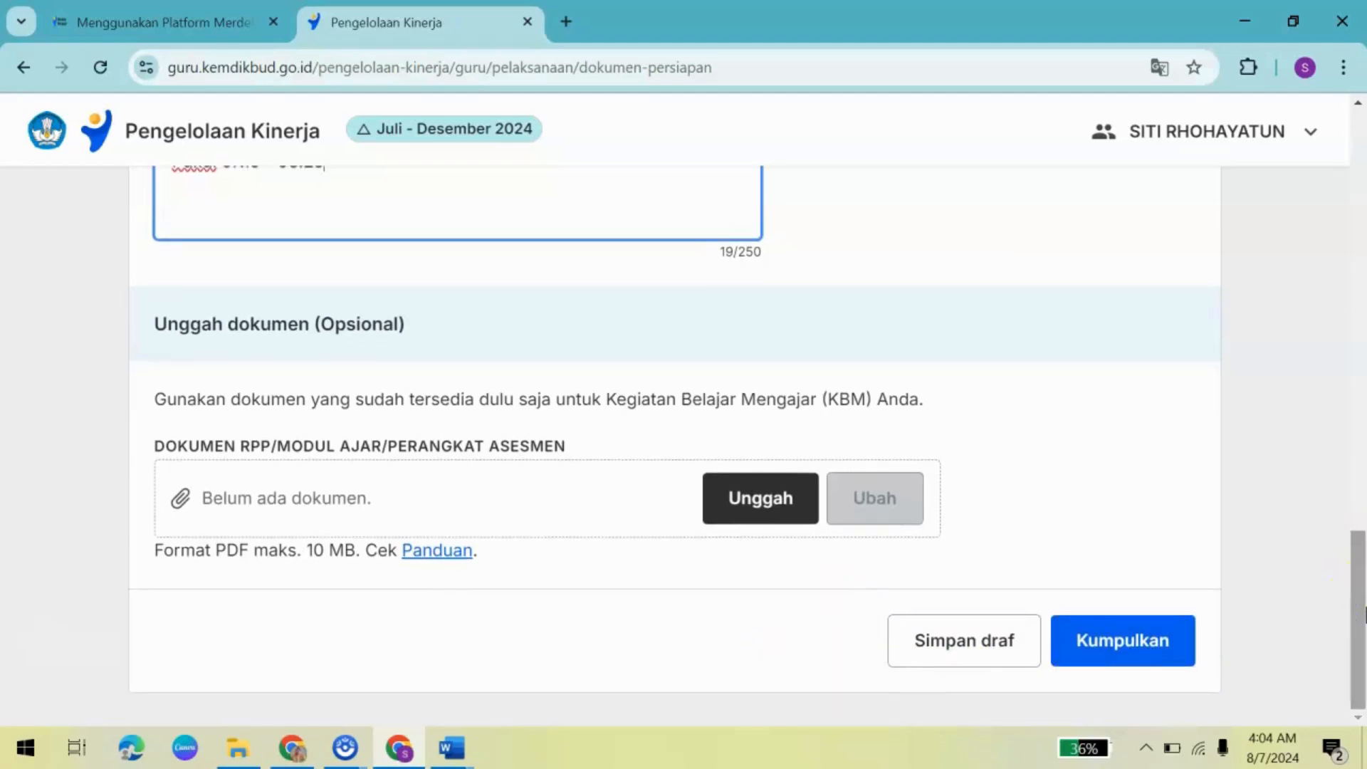